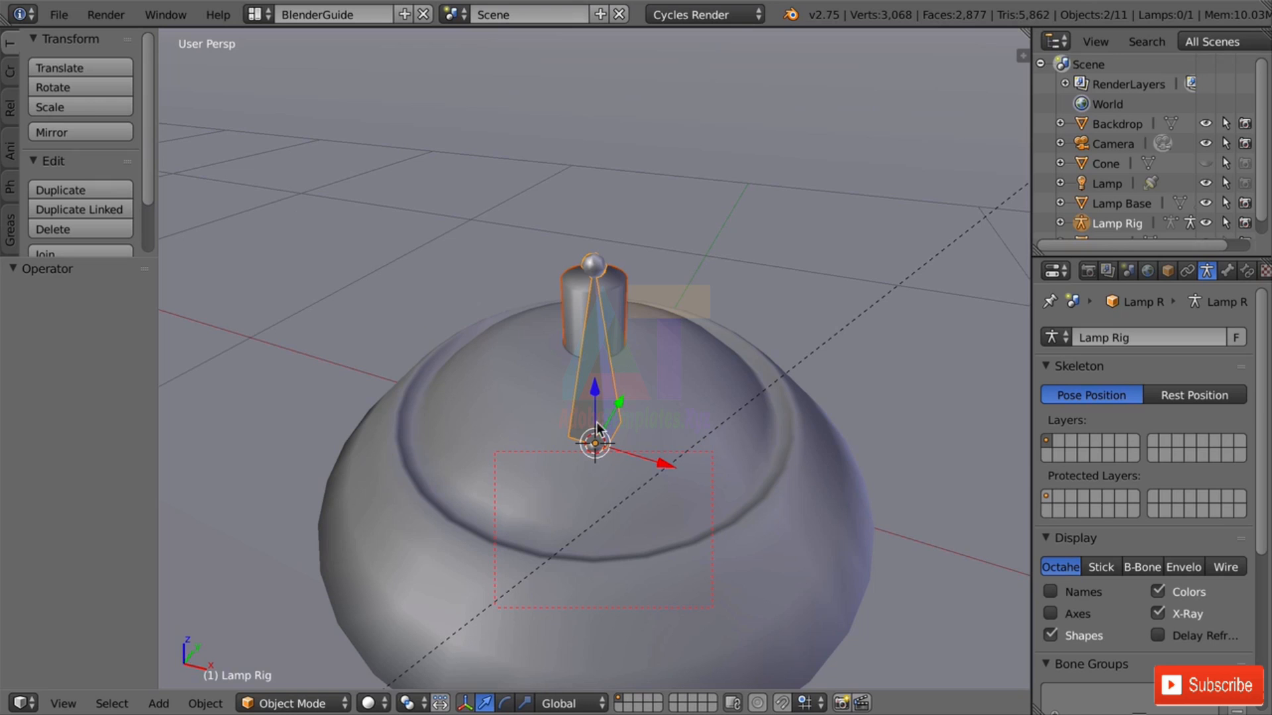
Hide the Backdrop, Camera and Lamp objects from the viewport.
mouse_move(748, 442)
middle_down()
mouse_move(688, 416)
mouse_move(771, 434)
mouse_move(775, 462)
mouse_move(736, 452)
middle_up()
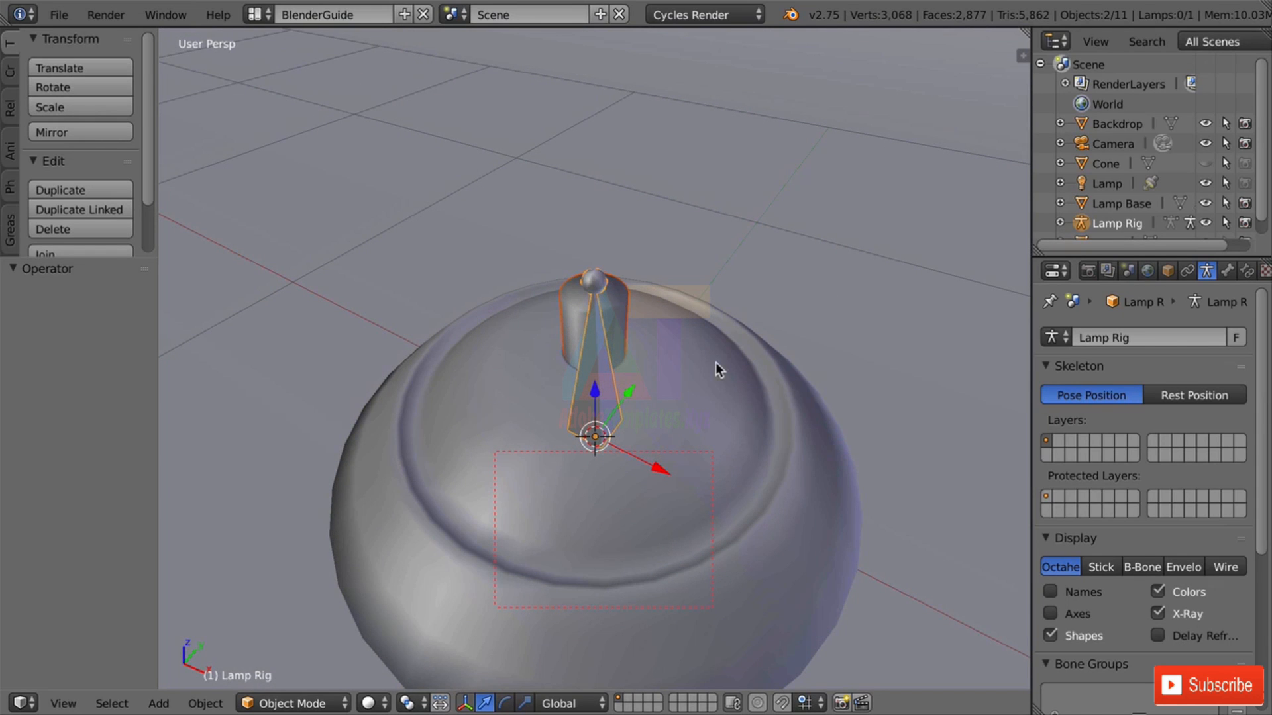
click(1205, 125)
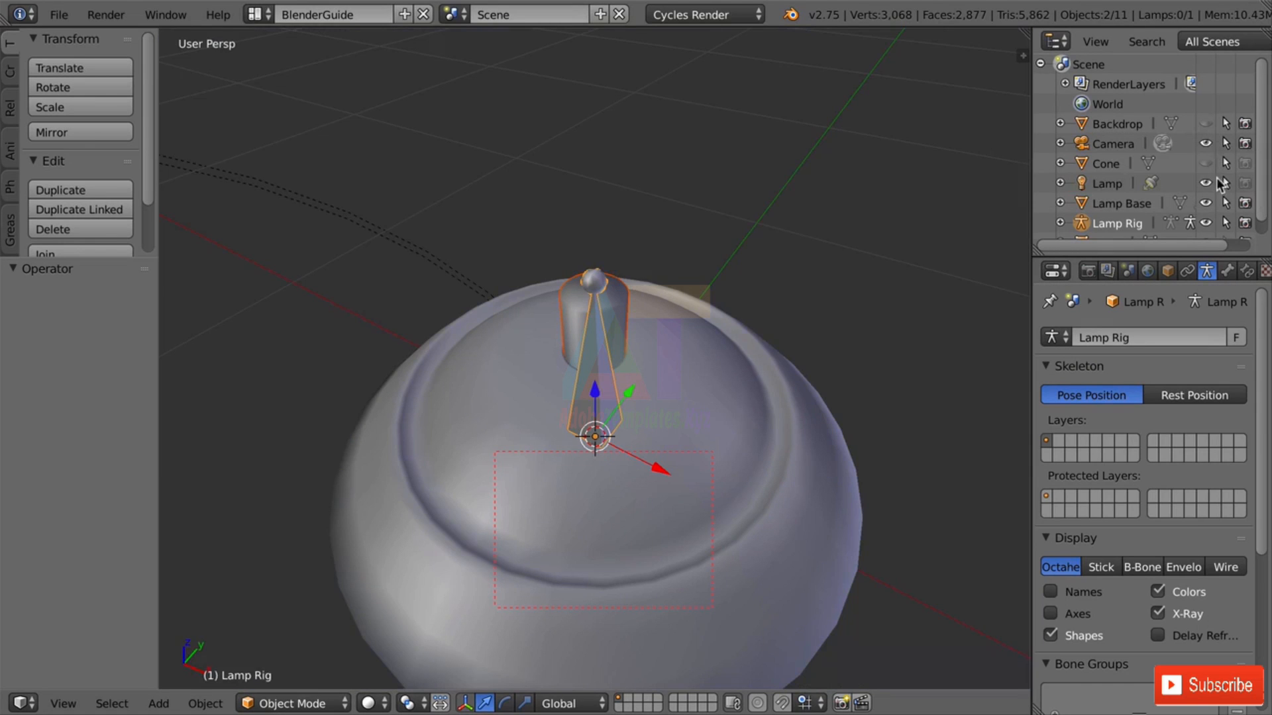
click(1206, 143)
click(1205, 184)
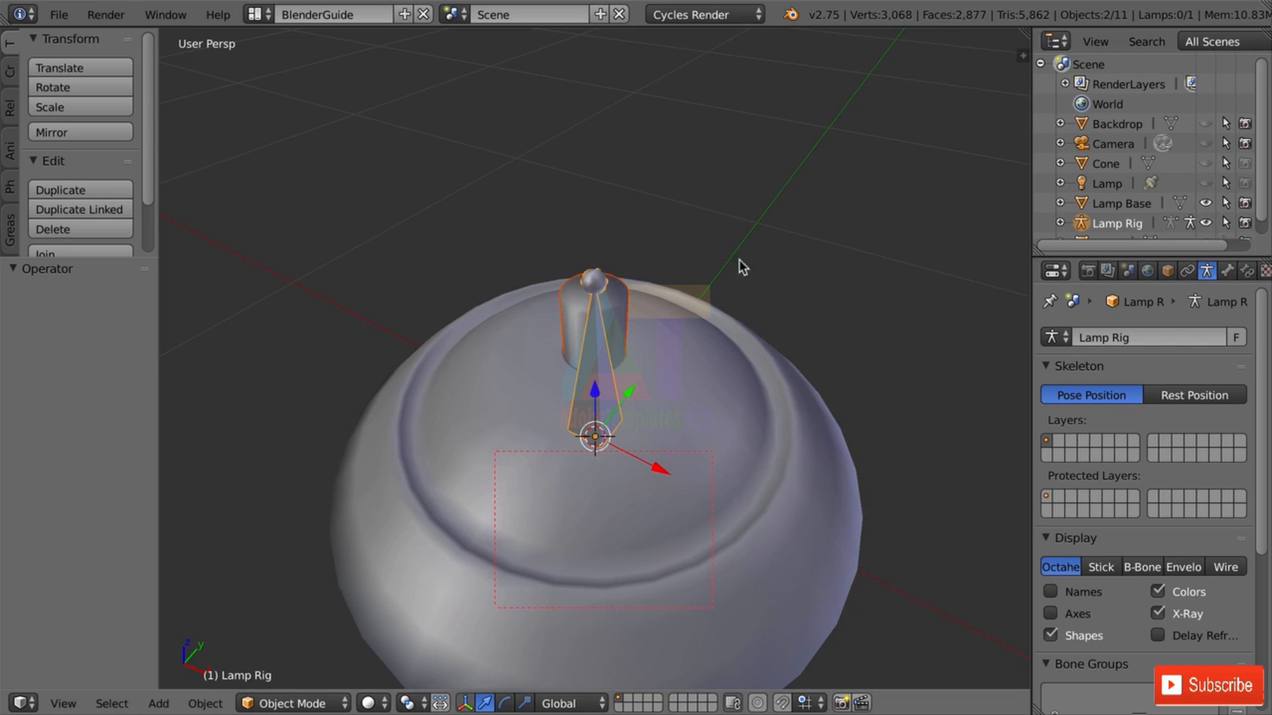
Place the 3D cursor in empty space beside the lamp base and bring up its location values.
middle_drag(762, 318, 808, 432)
scroll(750, 325, down, 3)
scroll(749, 325, up, 1)
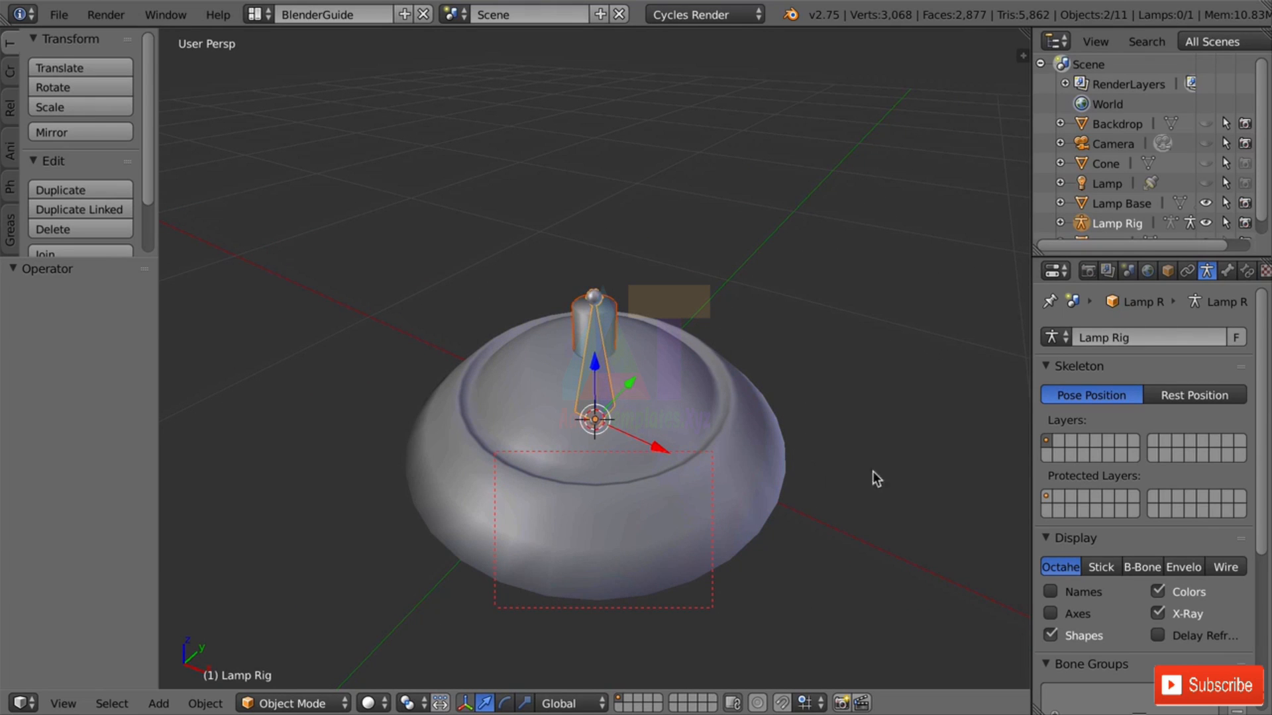
click(863, 551)
key(n)
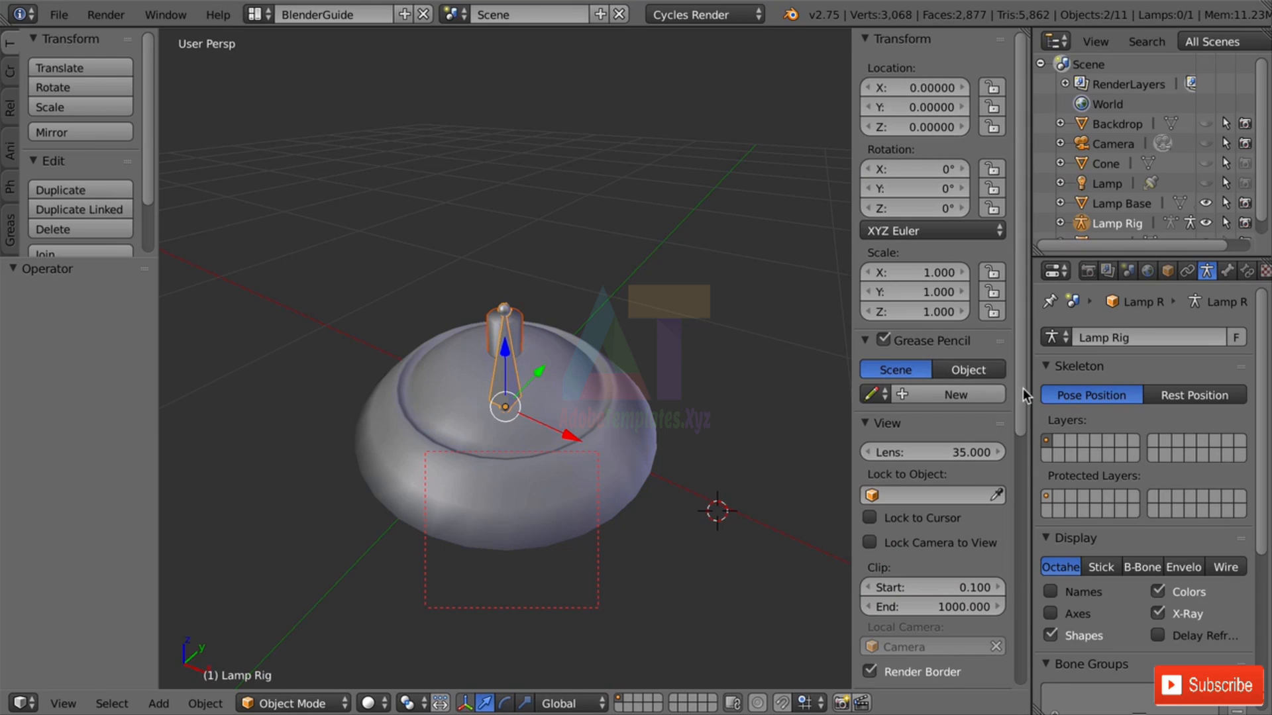
drag(1022, 388, 1027, 620)
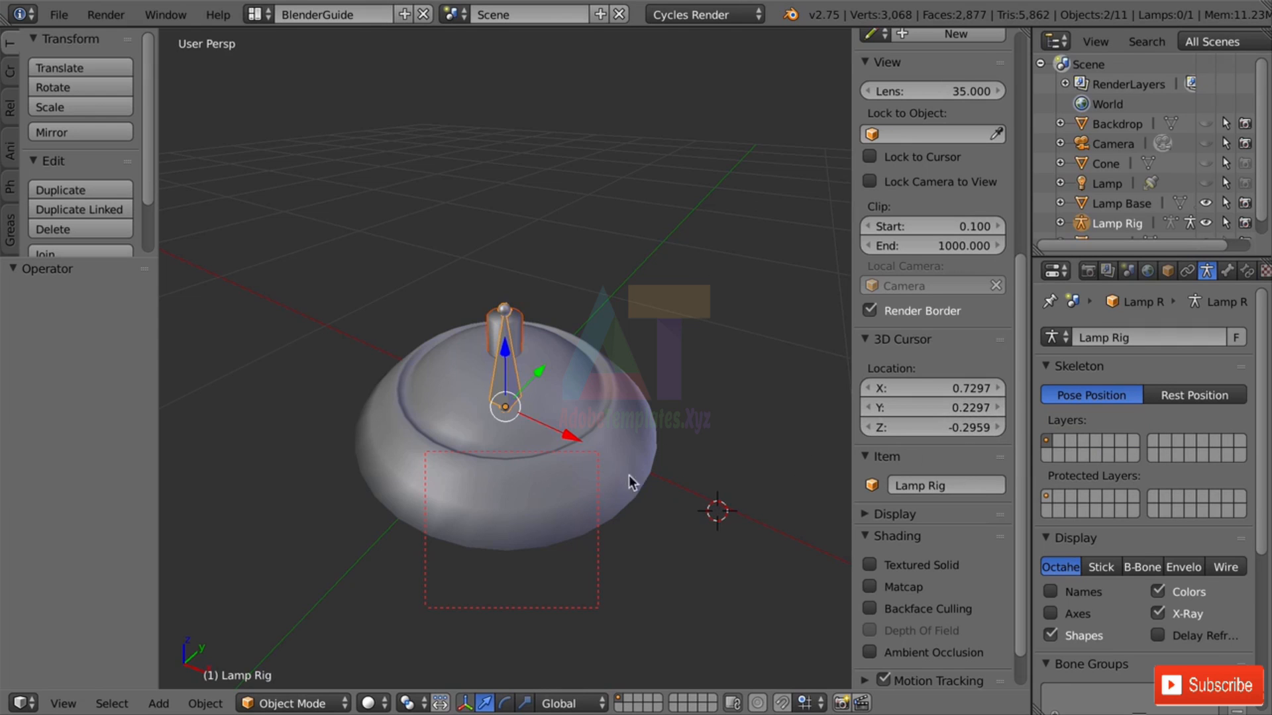
Set the 3D cursor's Y and Z locations to 0.
click(964, 407)
text(0)
key(Return)
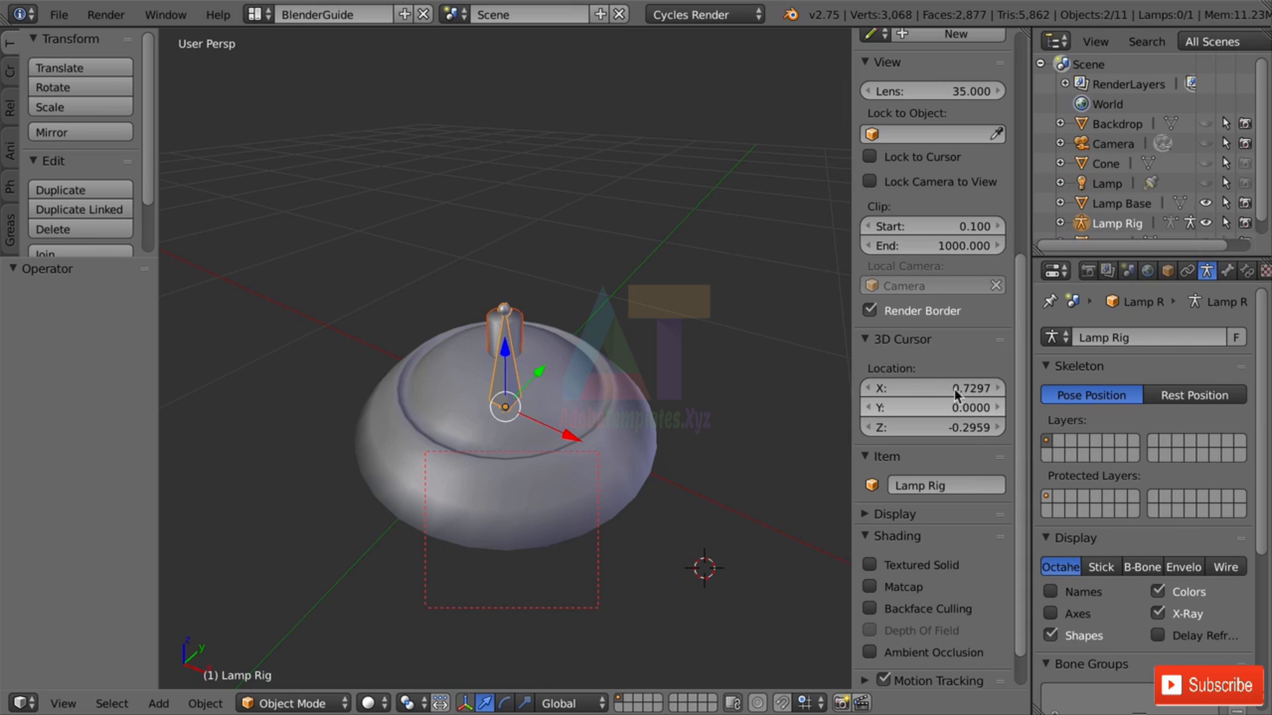
mouse_move(787, 457)
middle_down()
mouse_move(756, 465)
mouse_move(696, 444)
mouse_move(788, 464)
middle_up()
click(942, 430)
text(0)
key(Return)
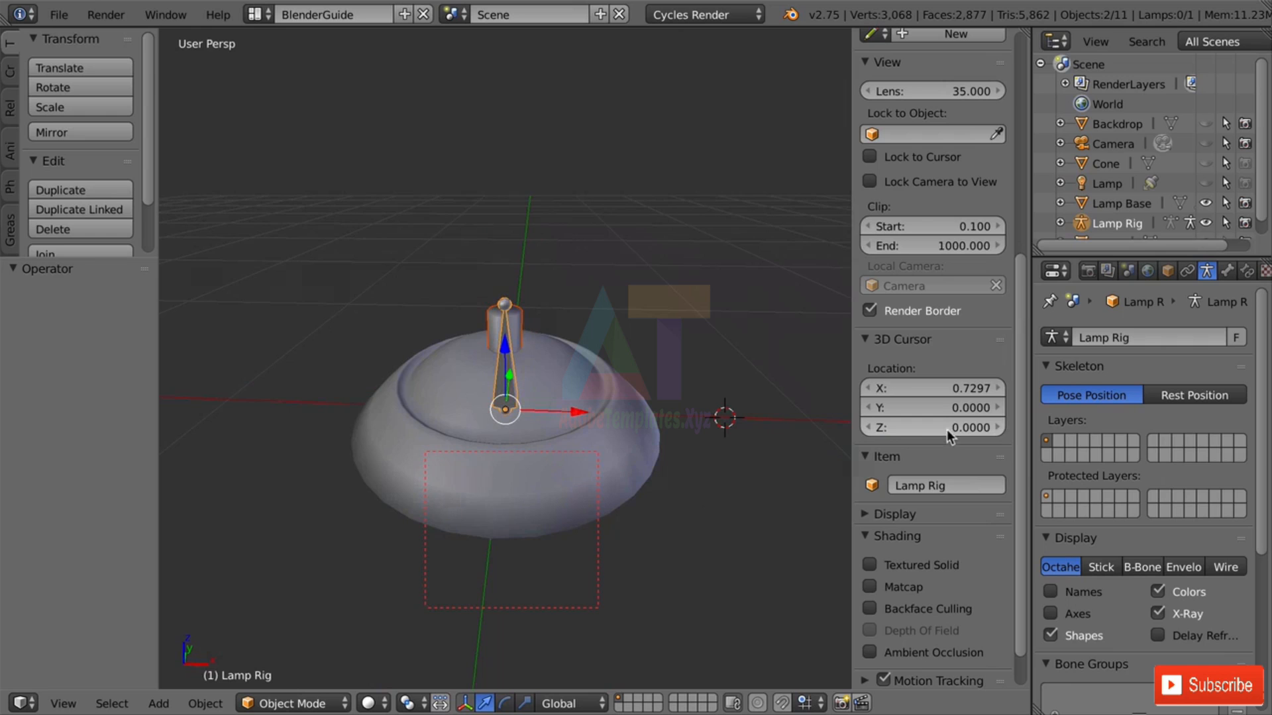
Add a Monkey mesh at the 3D cursor and scale it down to about 0.109.
middle_drag(755, 417, 703, 416)
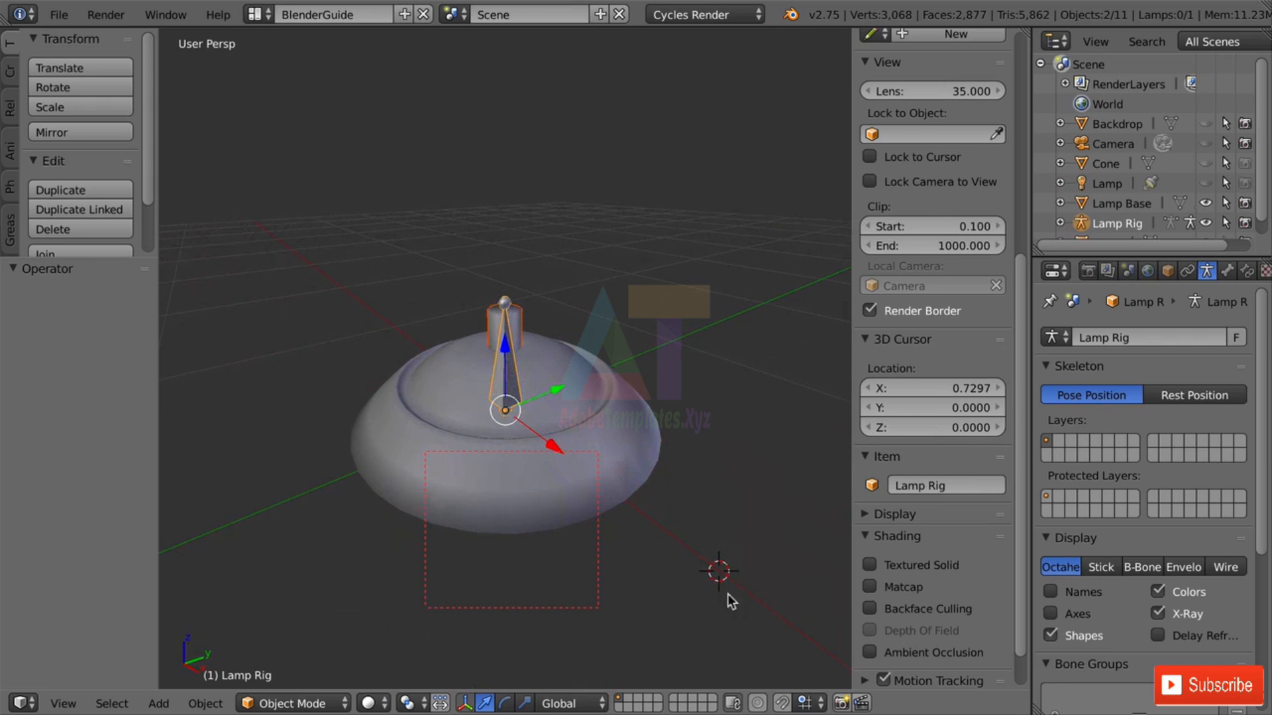
key(shift+a)
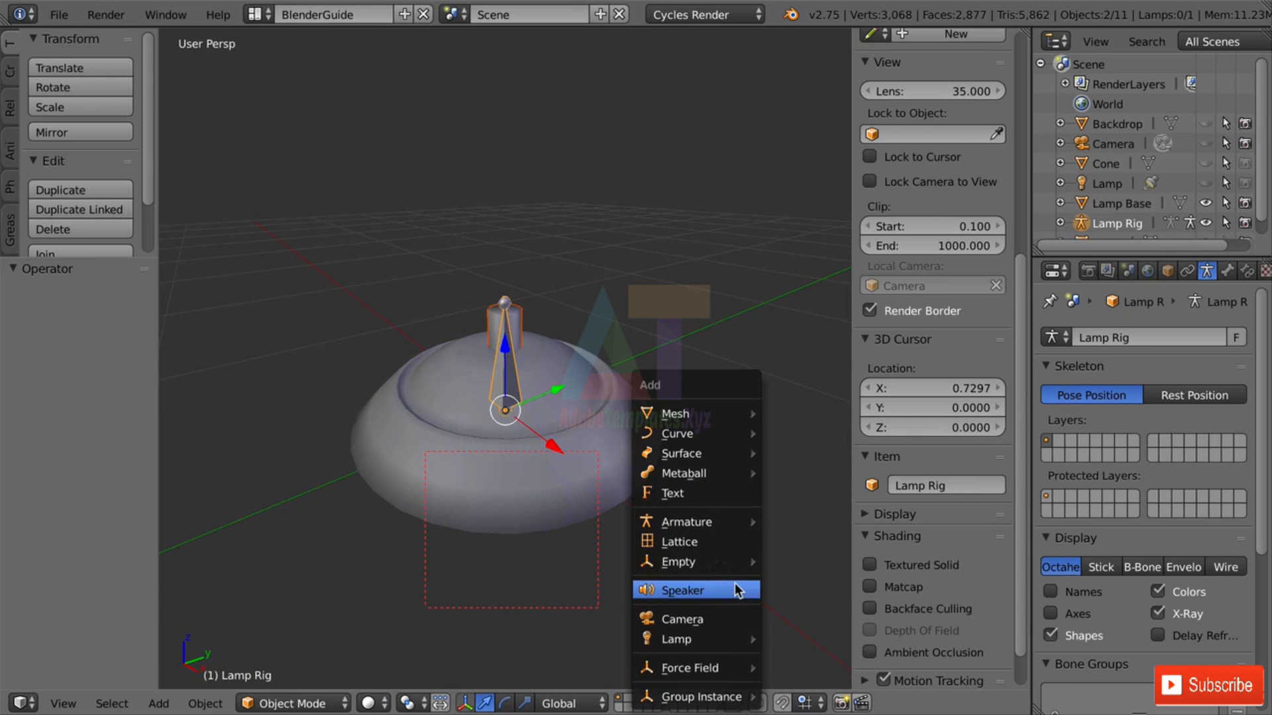
mouse_move(727, 414)
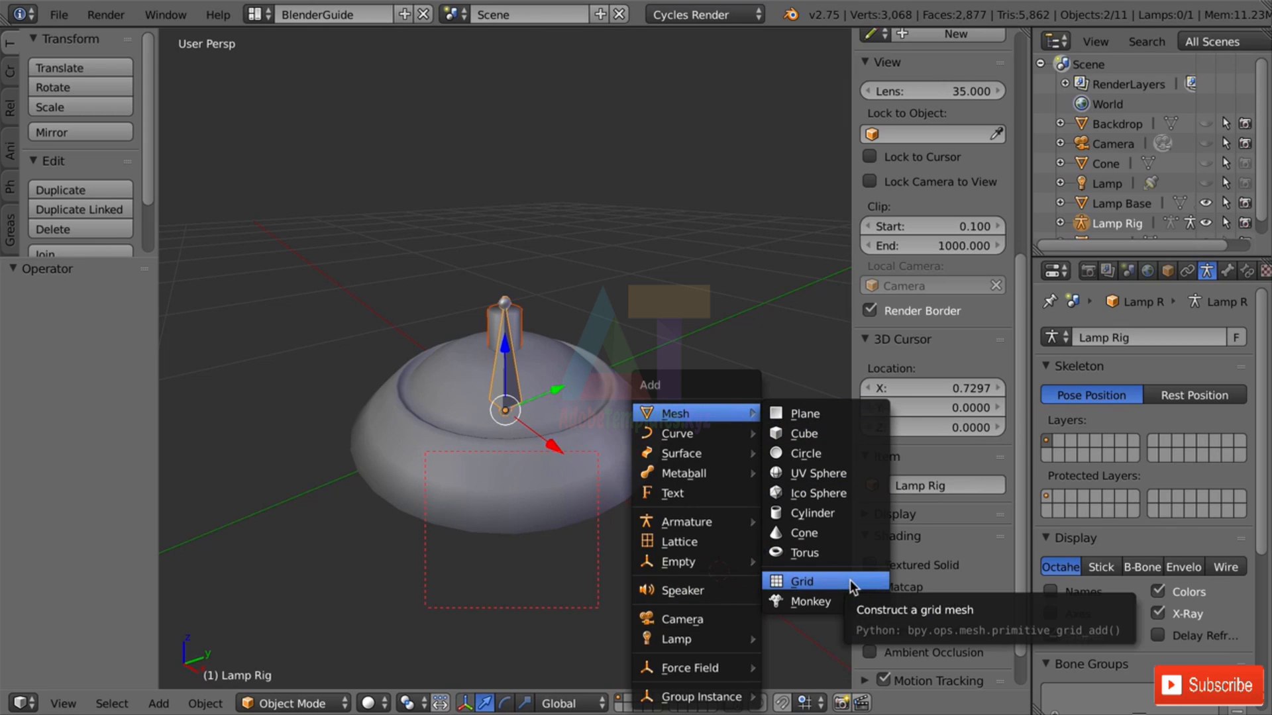
click(841, 599)
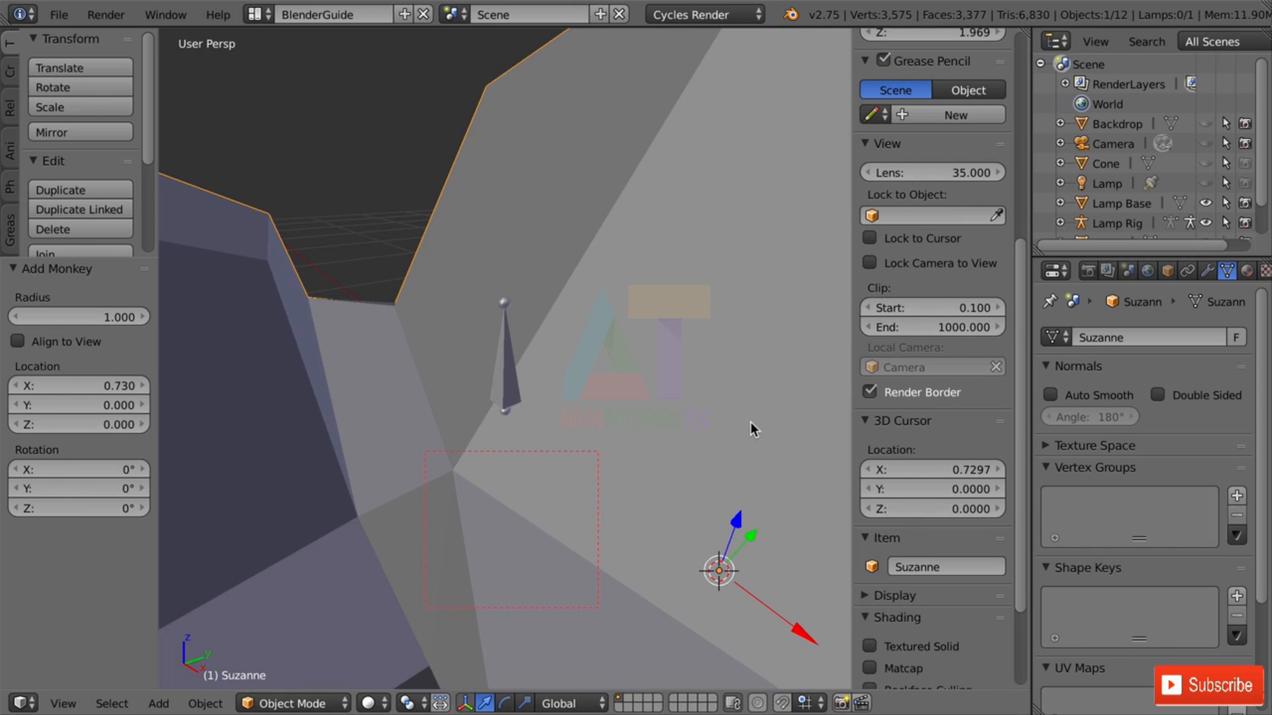
key(s)
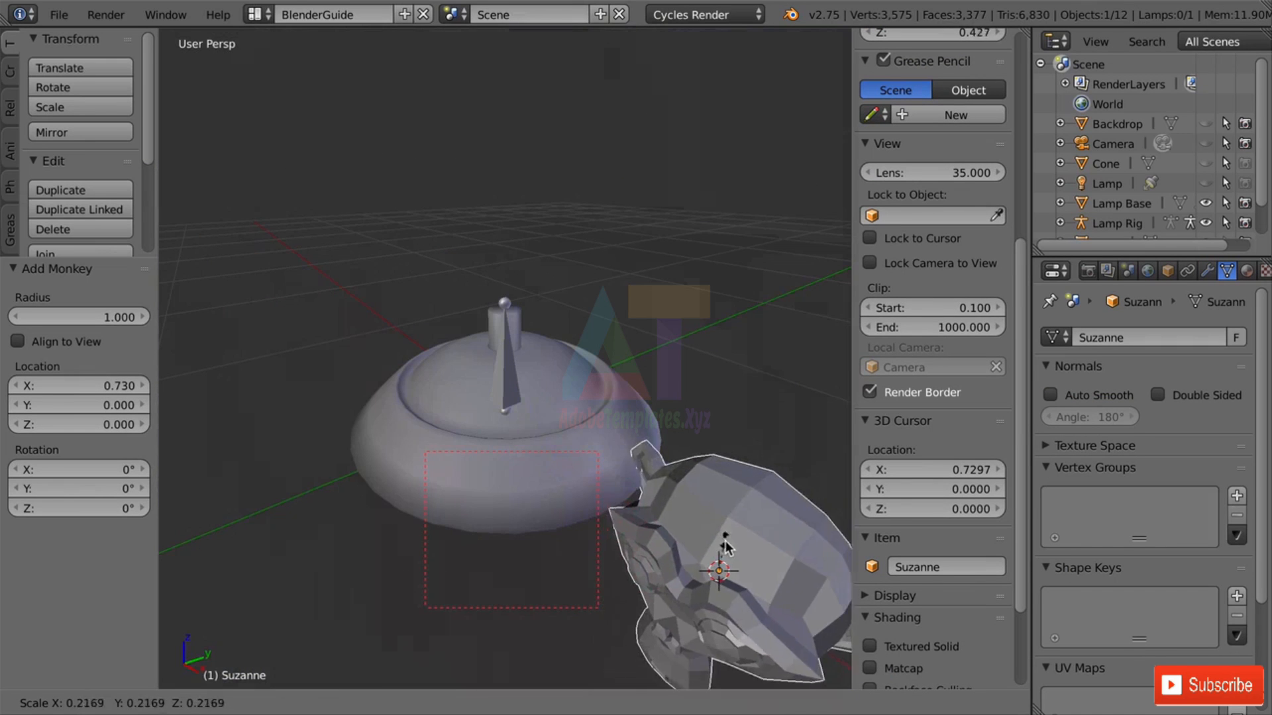
click(727, 558)
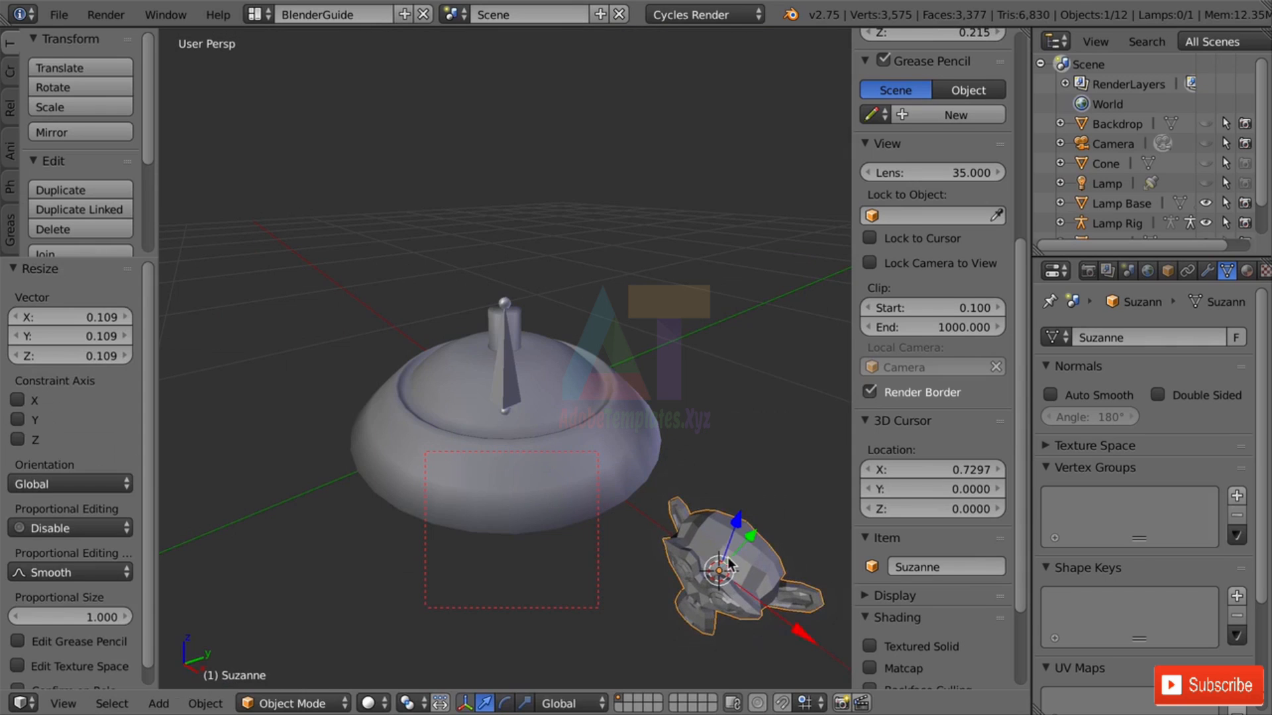
Add a Mirror modifier to the monkey and enable the Y and Z axes in addition to X.
middle_drag(566, 530, 615, 486)
scroll(620, 492, down, 3)
scroll(623, 498, up, 2)
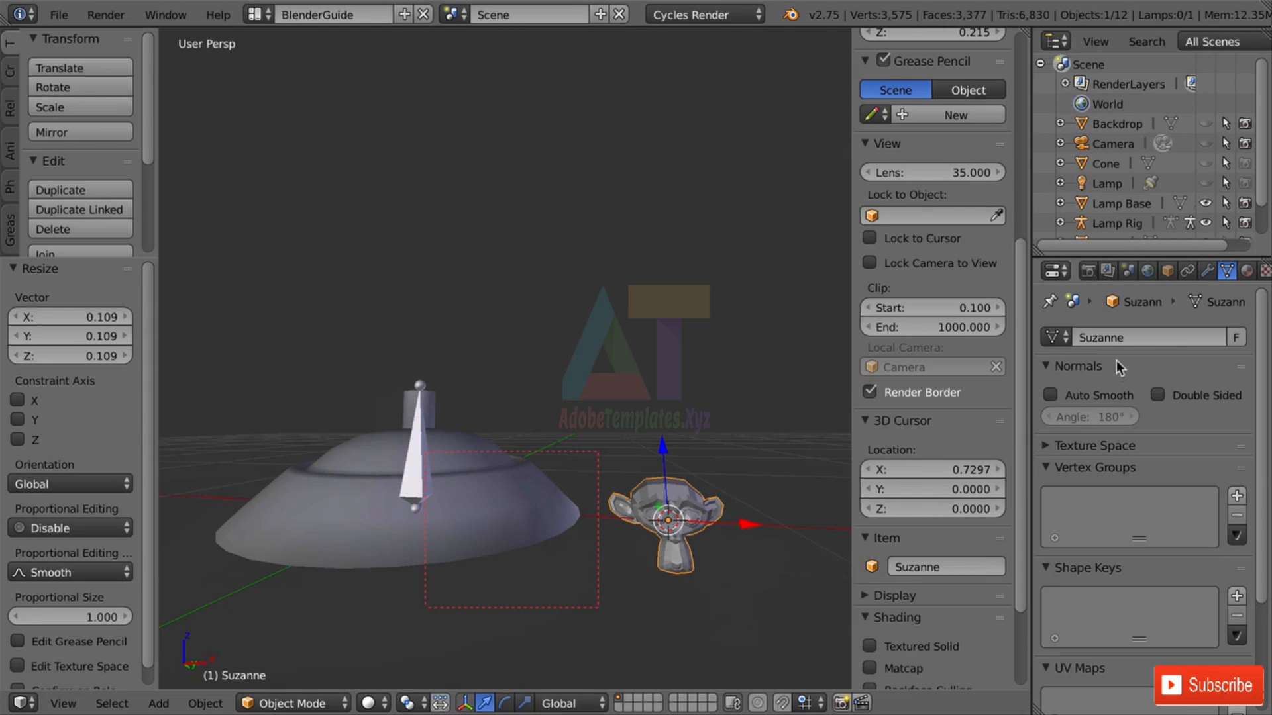
click(1206, 271)
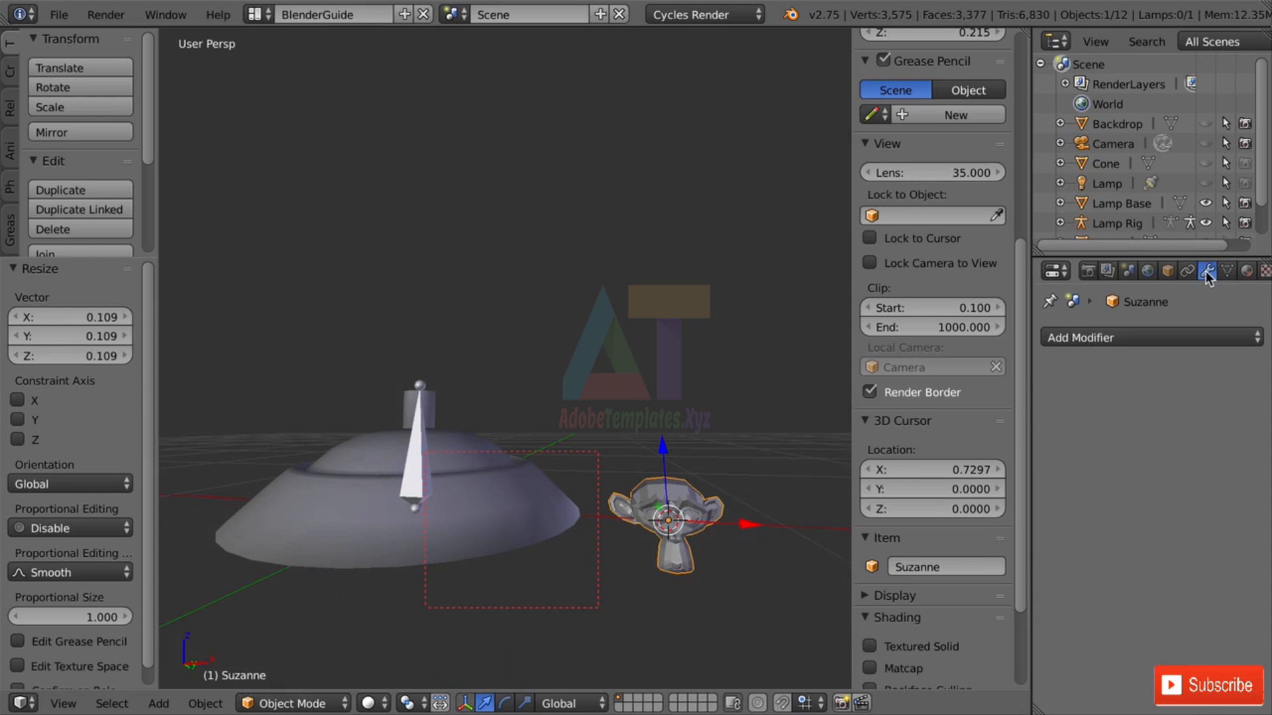
click(1105, 340)
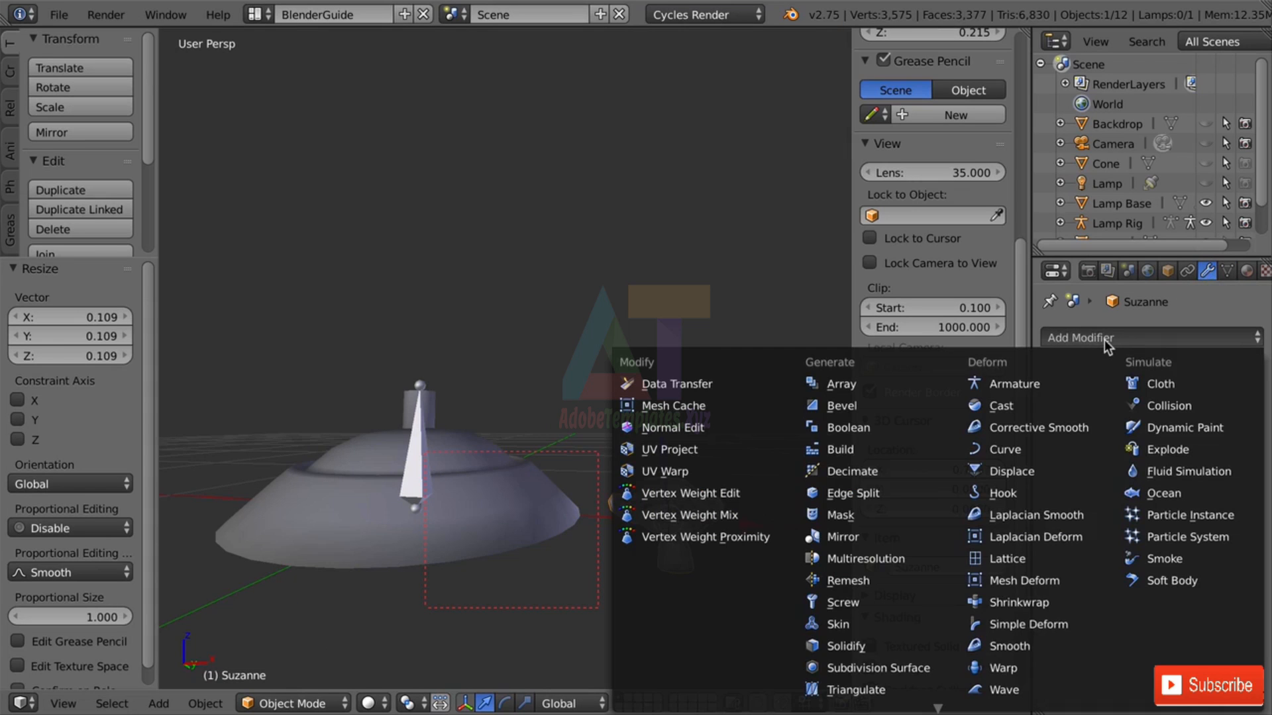
click(859, 538)
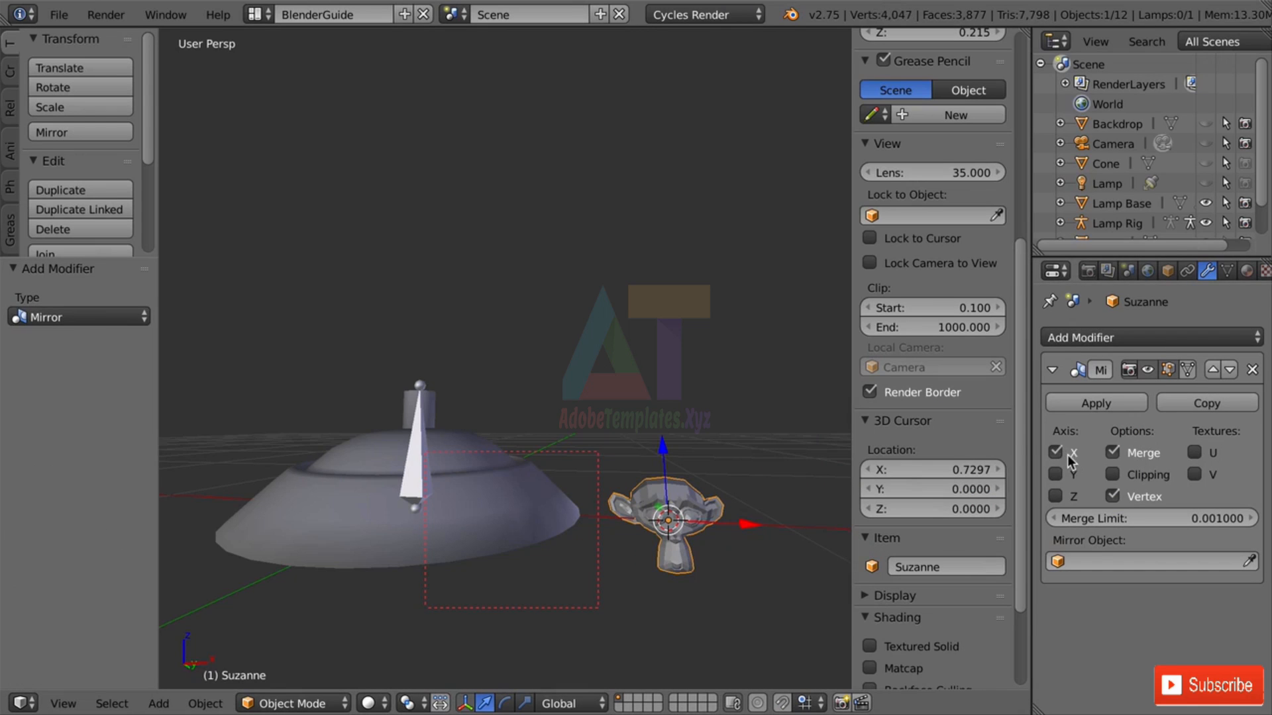
click(1055, 474)
click(1056, 496)
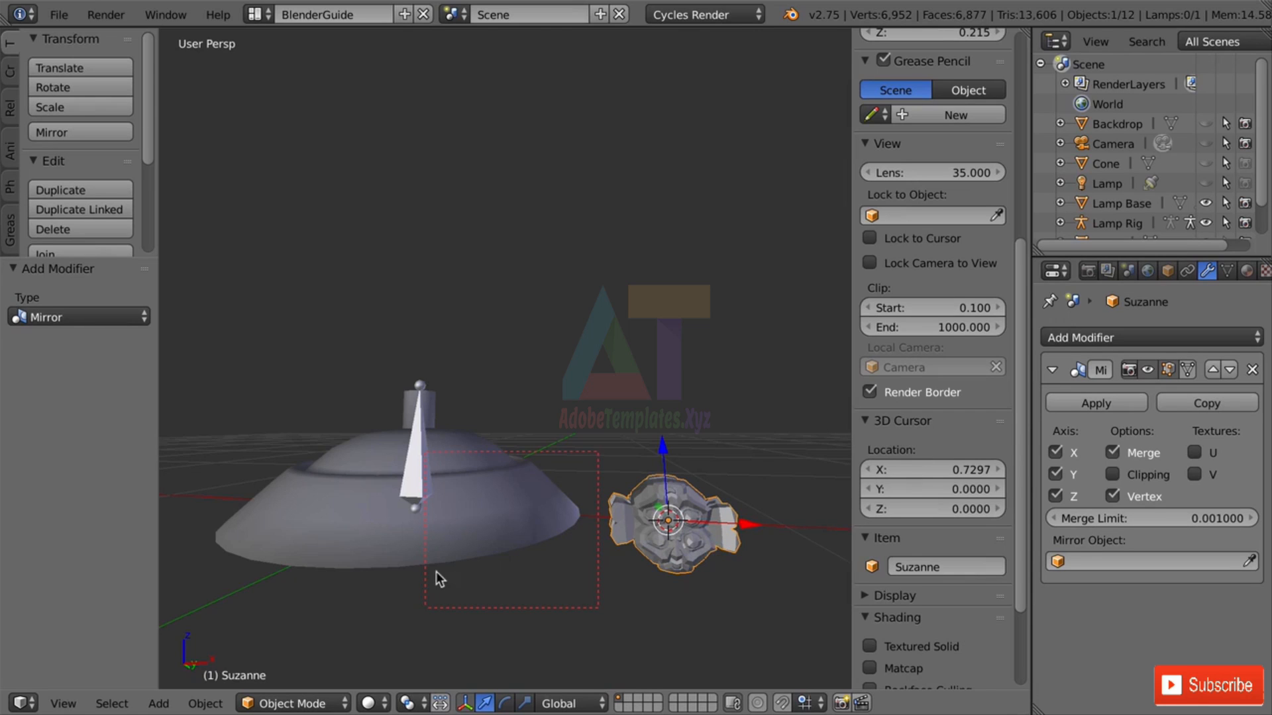
Reset the 3D cursor to the scene origin and clear the viewport's render border.
click(433, 515)
middle_drag(433, 515, 628, 456)
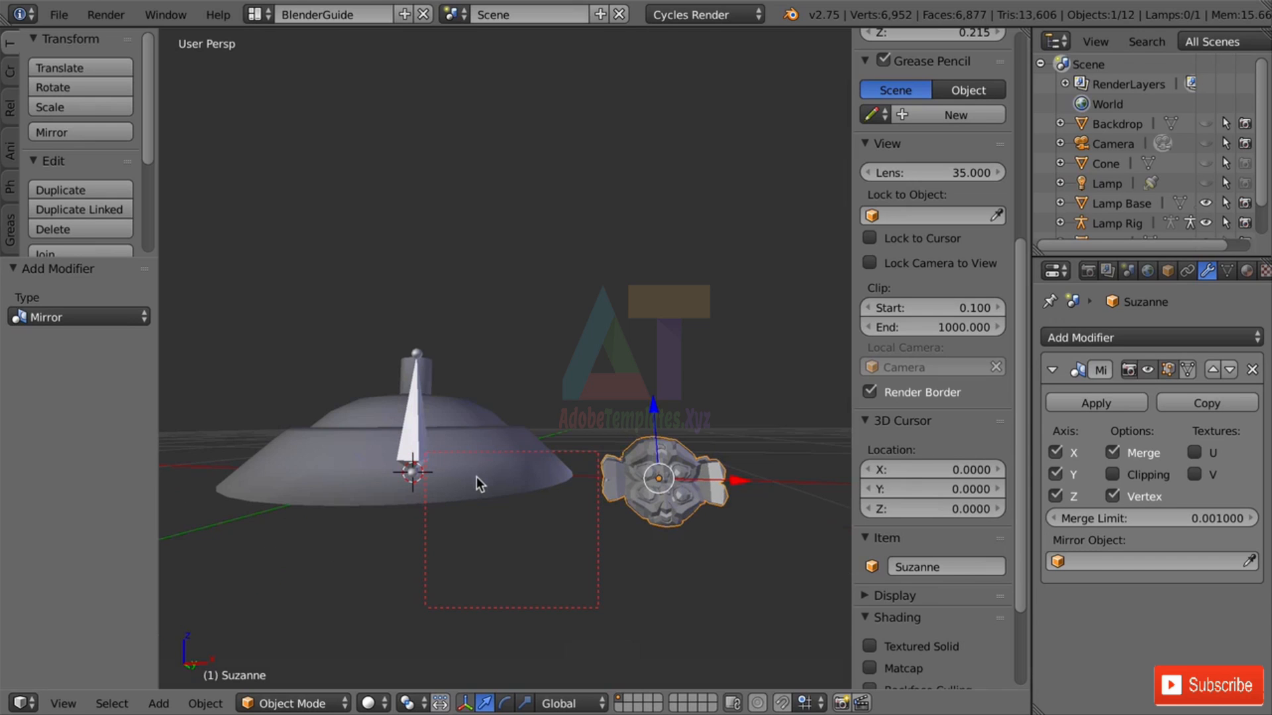
key(ctrl+alt+b)
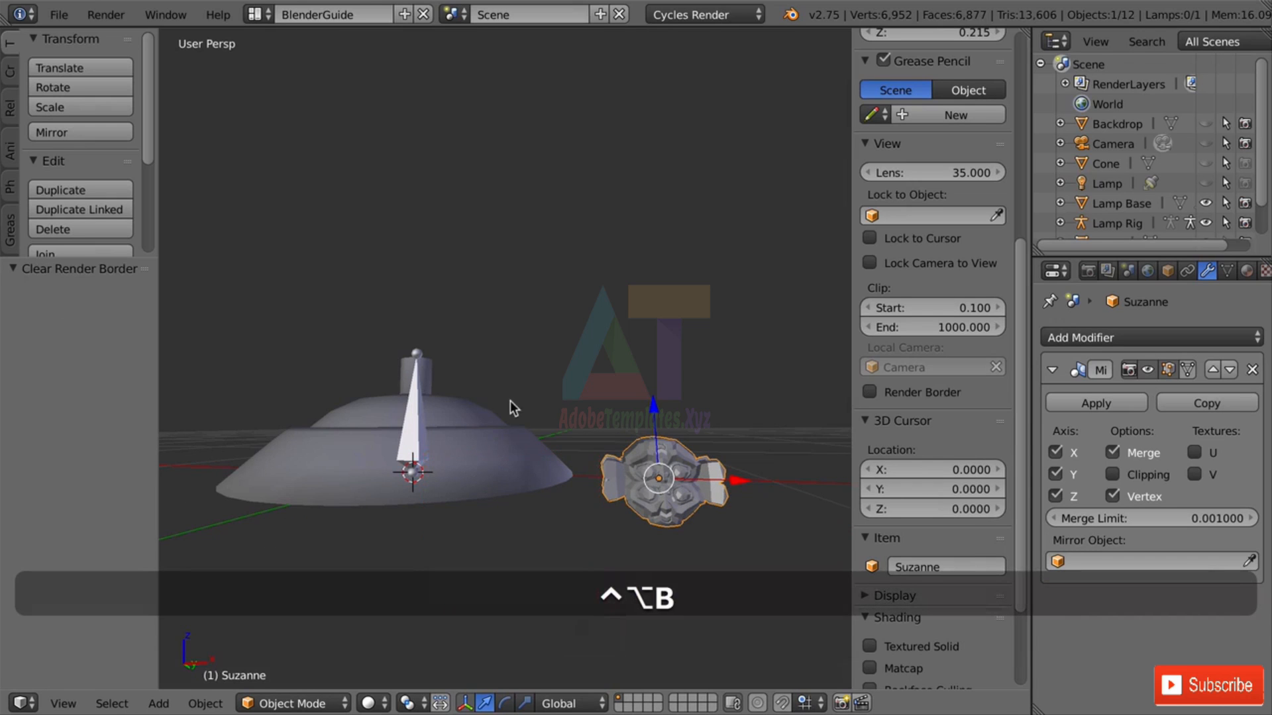
key(ctrl+z)
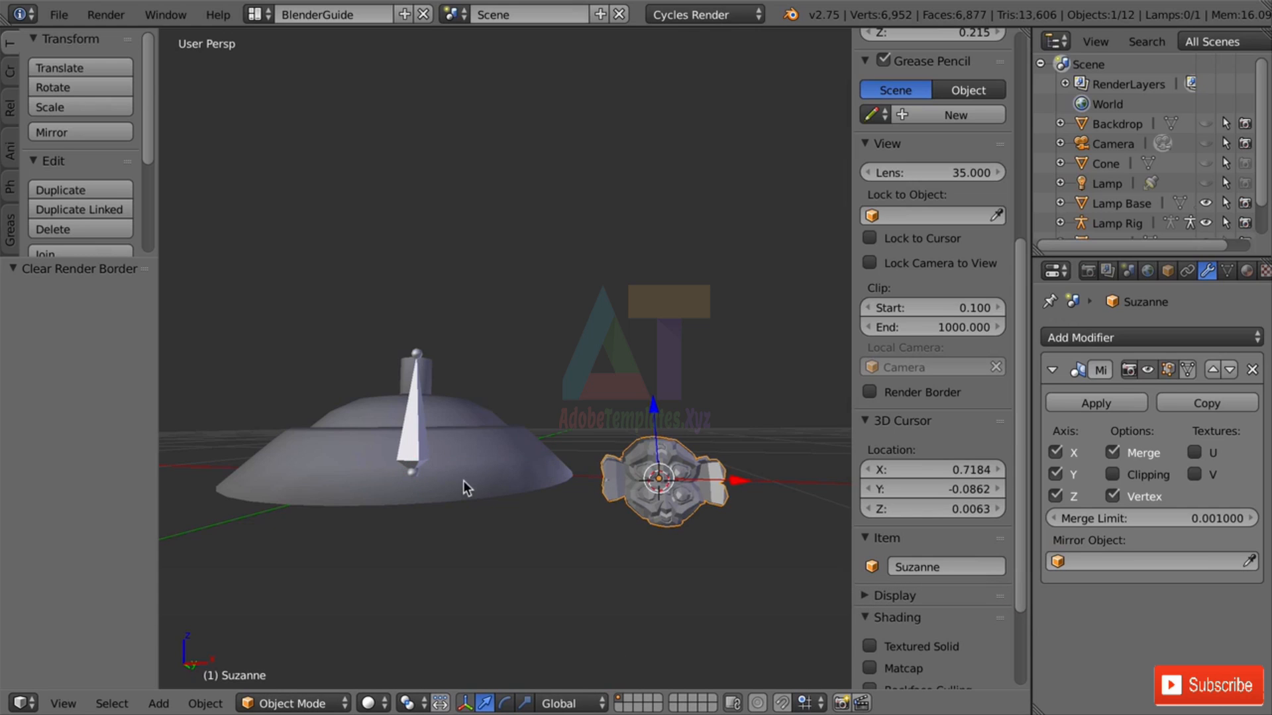
Place the 3D cursor near the front edge of the lamp base and set the monkey's origin to the 3D cursor.
click(406, 499)
drag(150, 127, 151, 195)
click(95, 168)
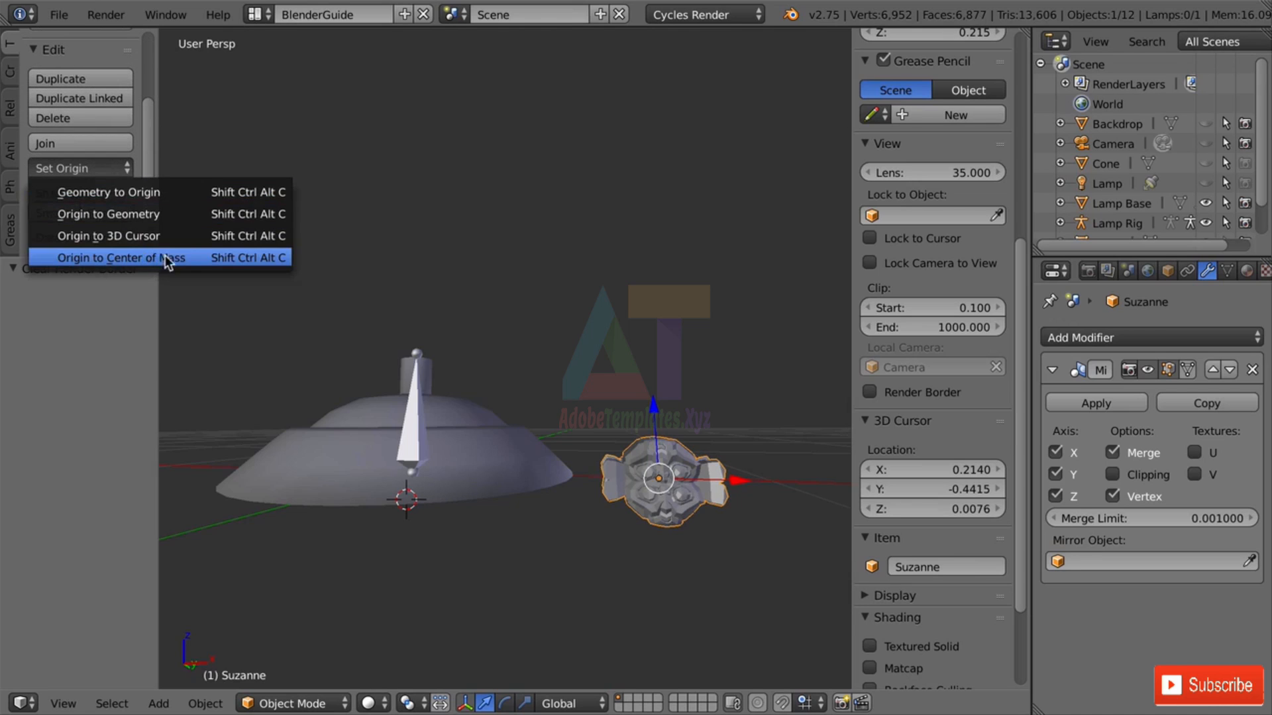
click(169, 237)
middle_drag(380, 357, 514, 386)
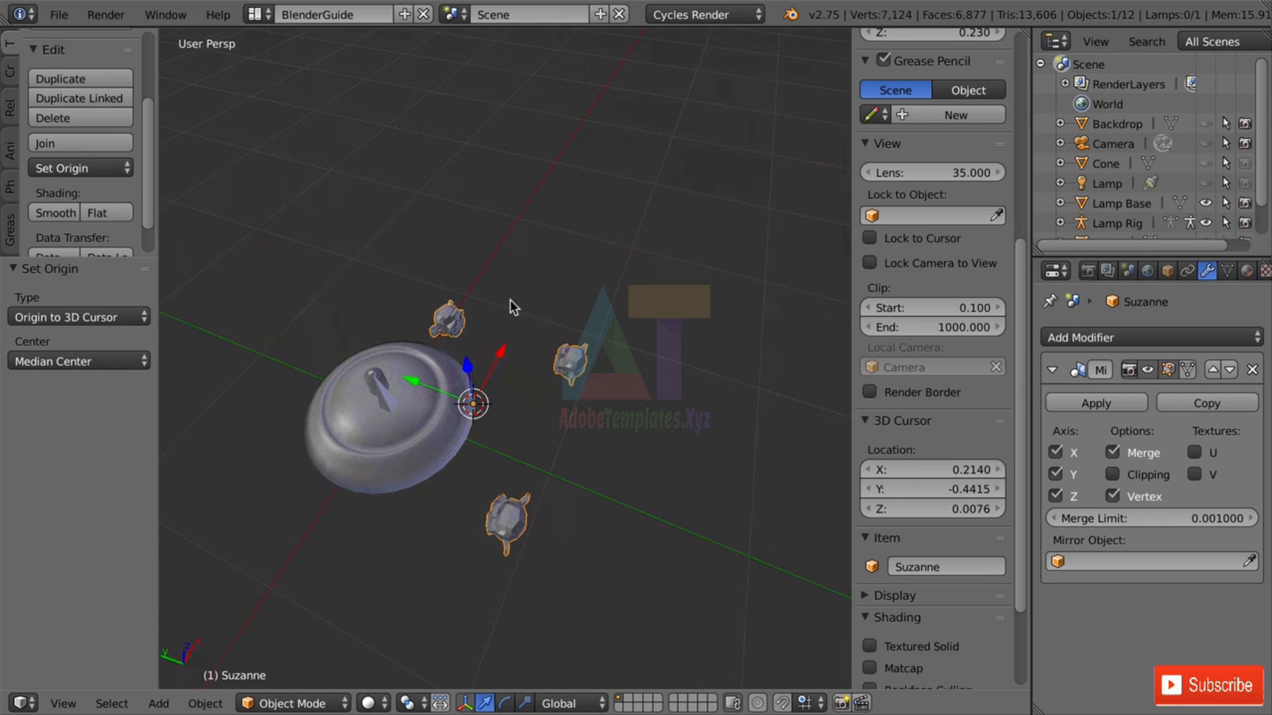
Switch the Mirror modifier's X and Y axes off and on again to compare the mirrored copies.
click(1055, 452)
click(1056, 474)
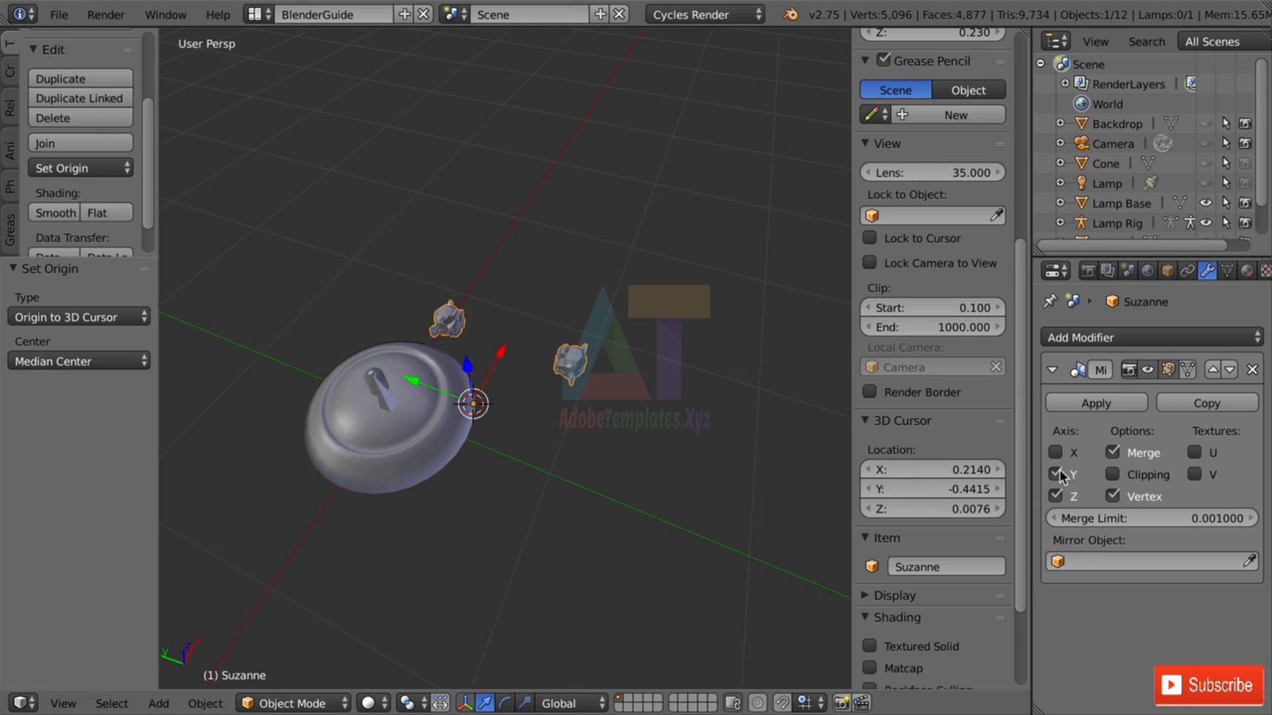
click(1056, 474)
click(1057, 453)
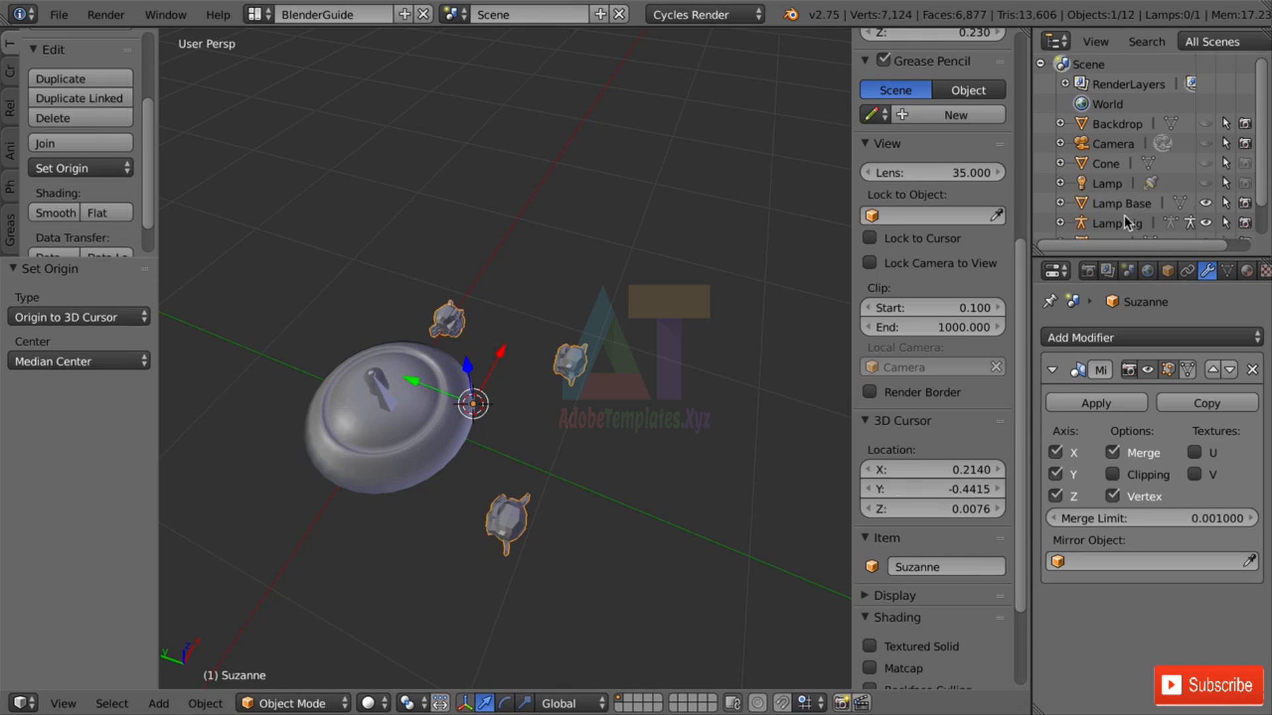
Check the Lamp Base's origin, and set Lamp Base as the mirror object in the monkey's Mirror modifier.
click(1109, 204)
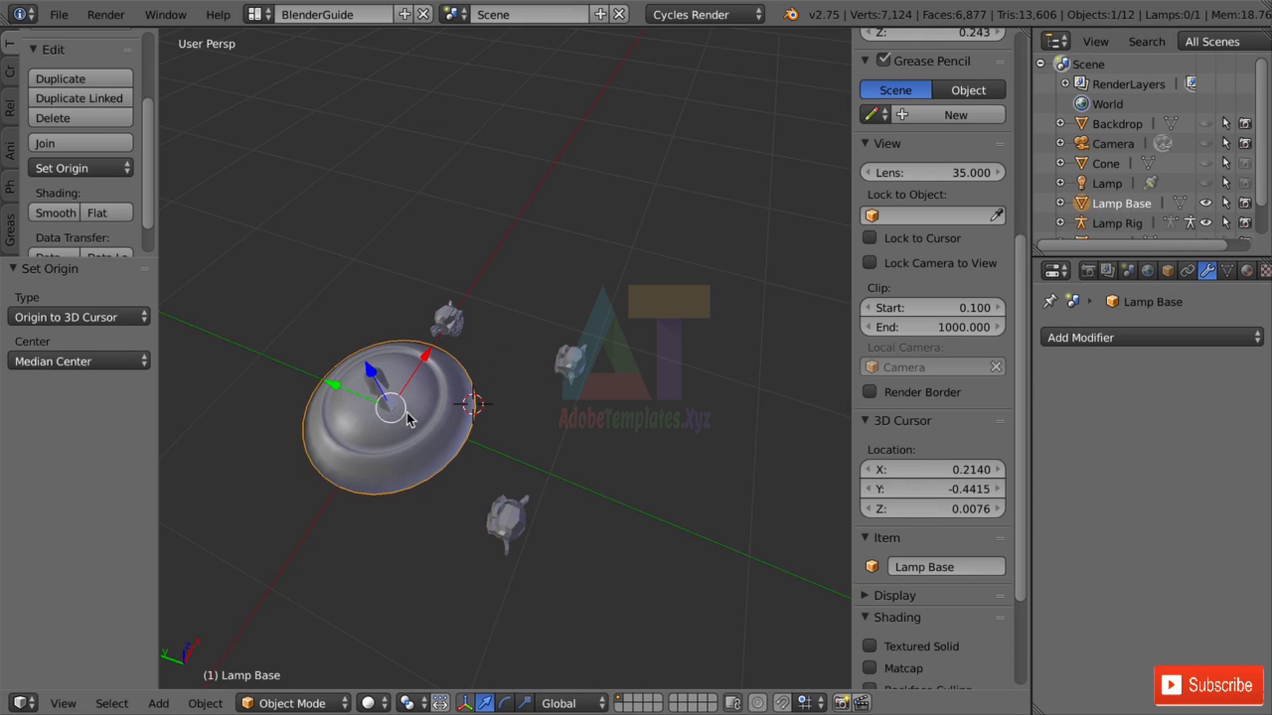
middle_drag(478, 443, 410, 417)
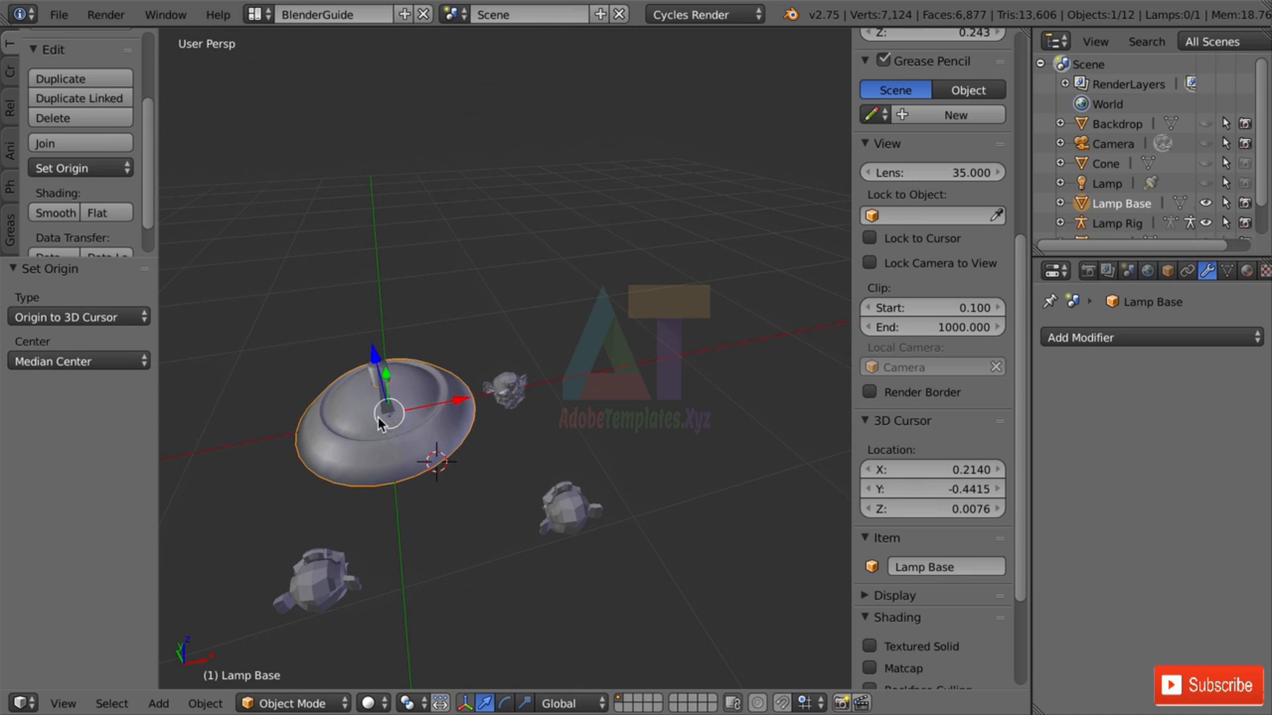
right_click(514, 397)
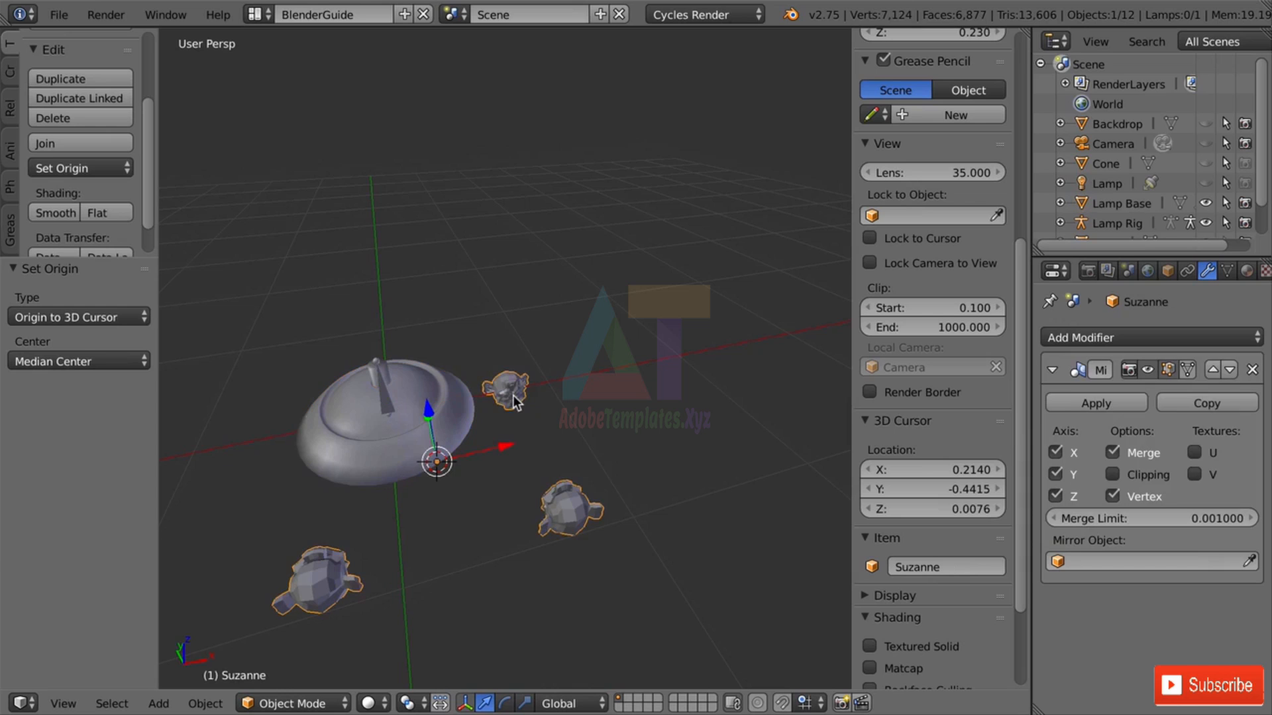
click(1100, 562)
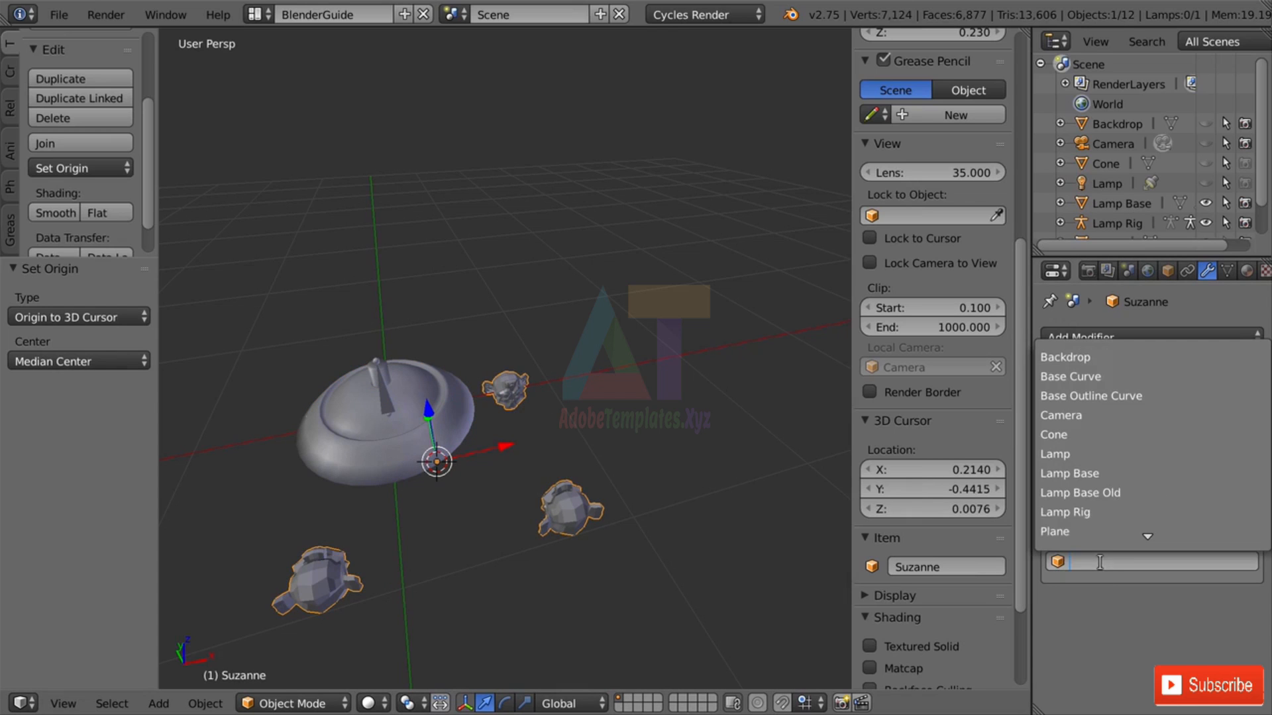
click(1094, 474)
middle_drag(524, 458, 474, 463)
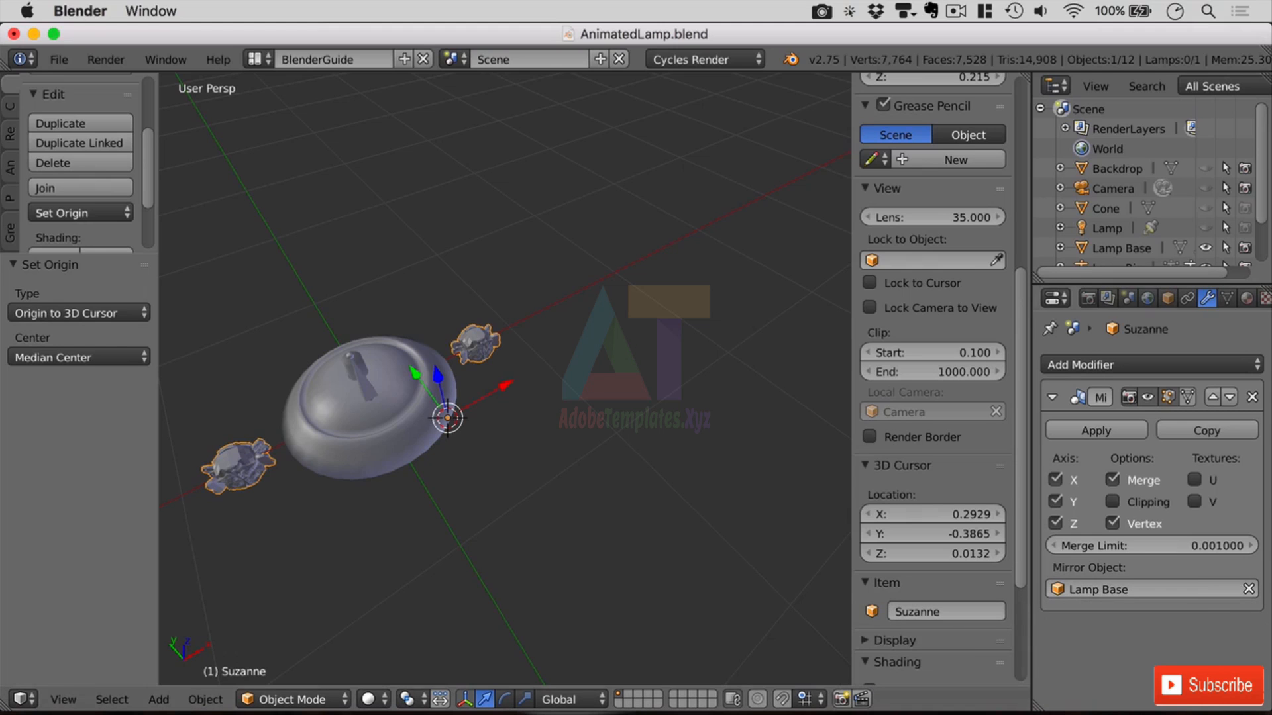
Clear the mirror object from the monkey's Mirror modifier and rotate the Lamp Base 45° around the Y axis.
click(1249, 589)
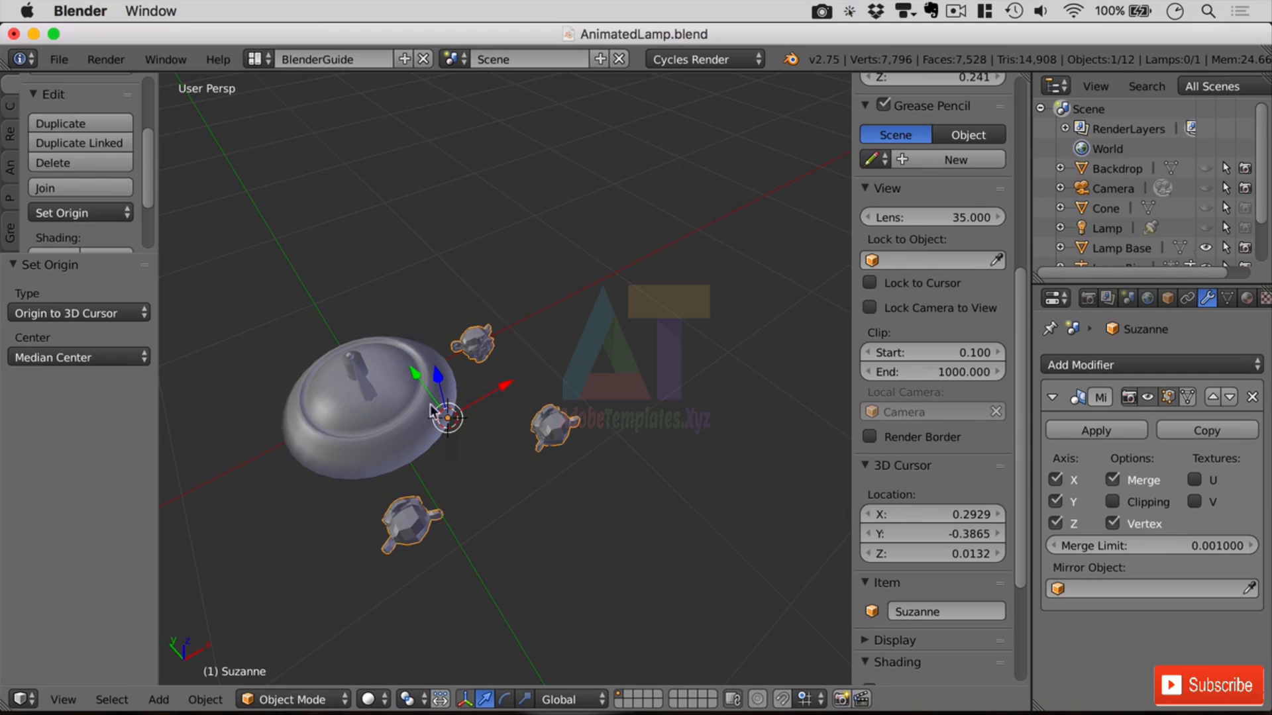
click(1117, 251)
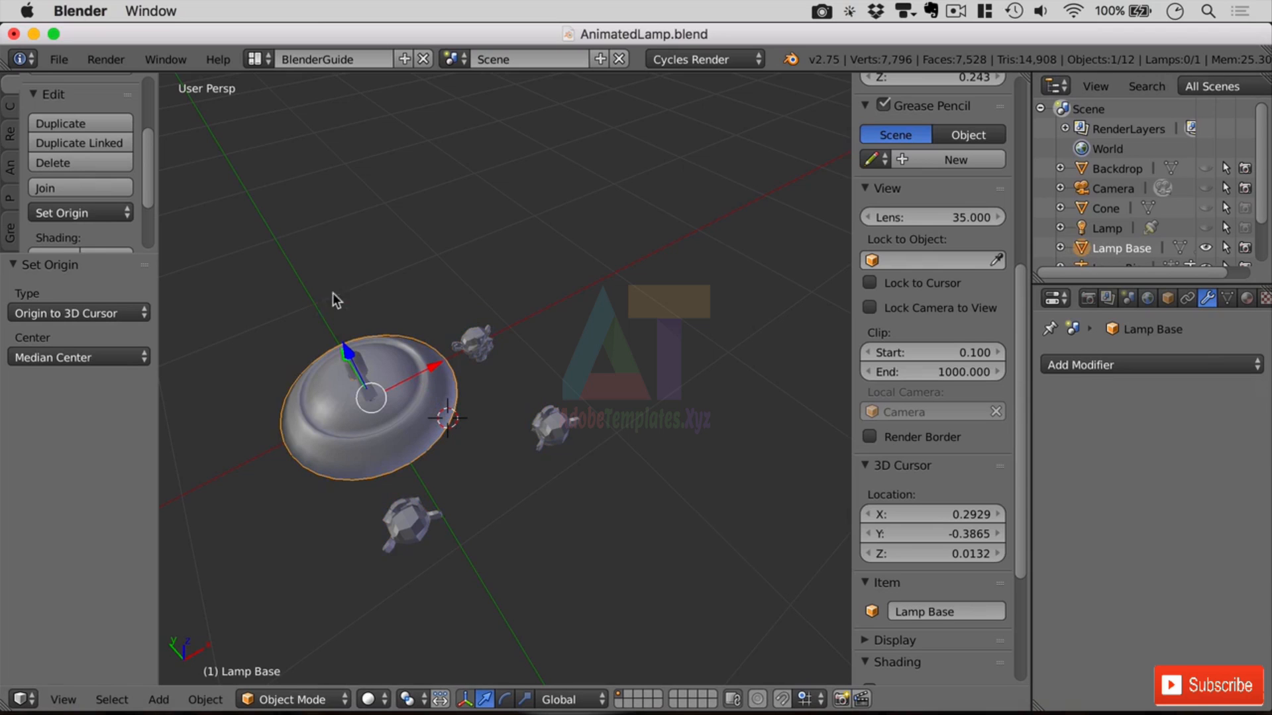
key(r)
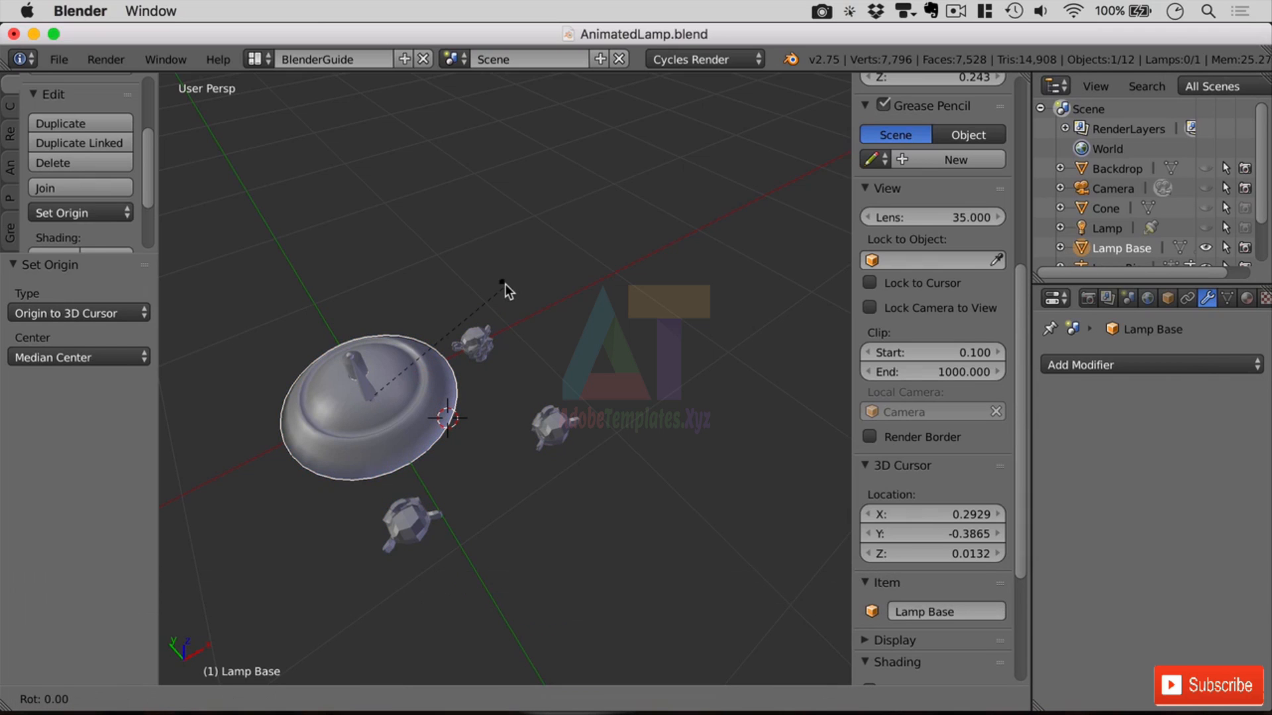
key(y)
key(4)
key(5)
key(Return)
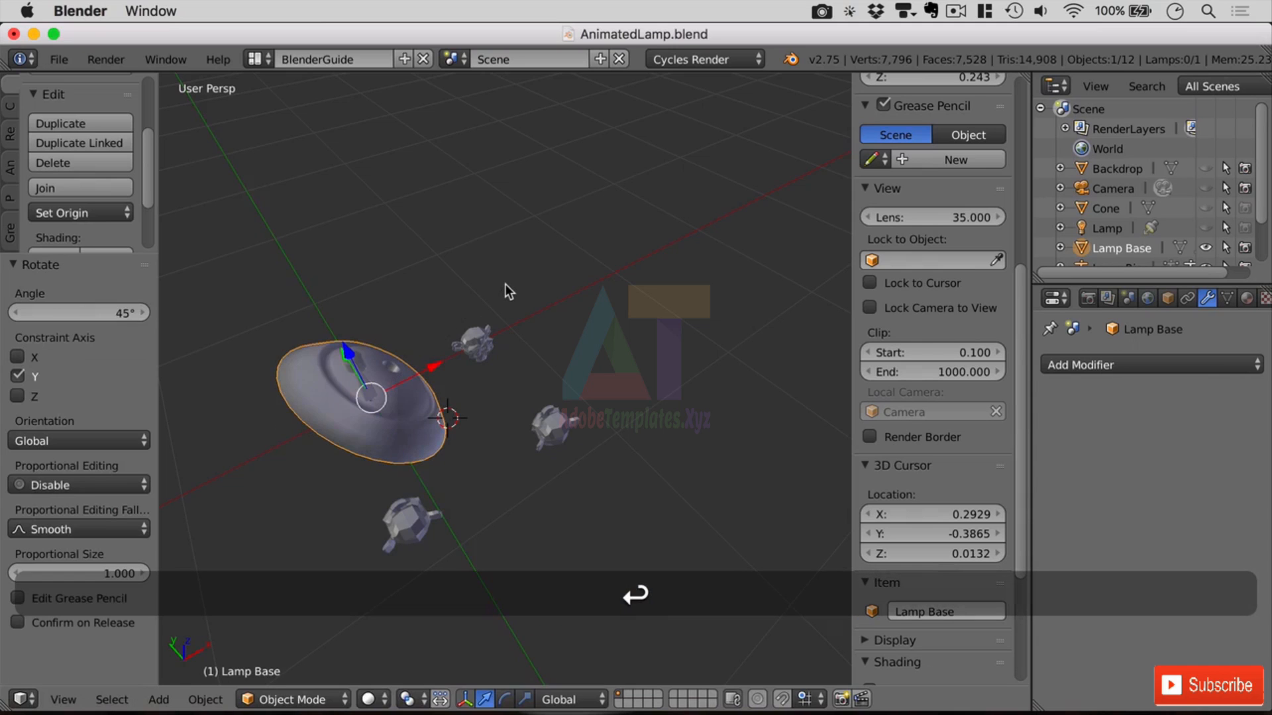
Set Lamp Base as the mirror object in the monkey's Mirror modifier, inspect the tilted copies, and clear the mirror object again.
click(561, 430)
right_click(561, 430)
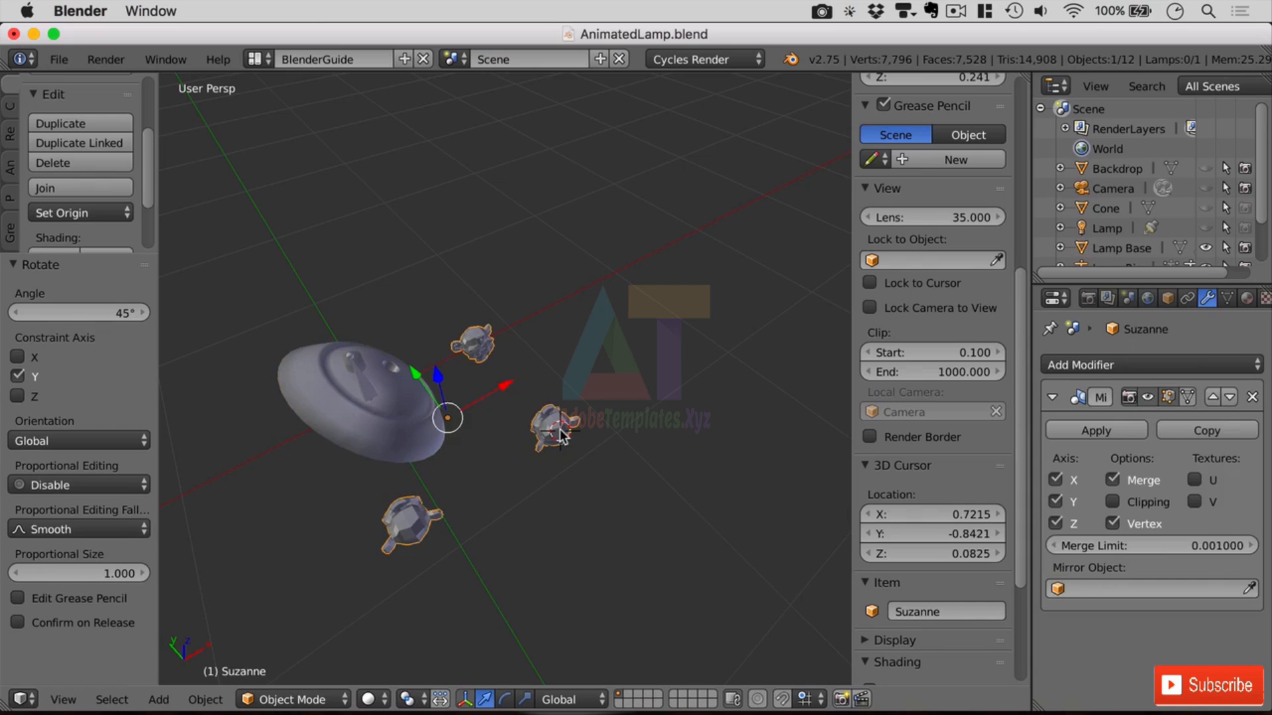
click(1252, 586)
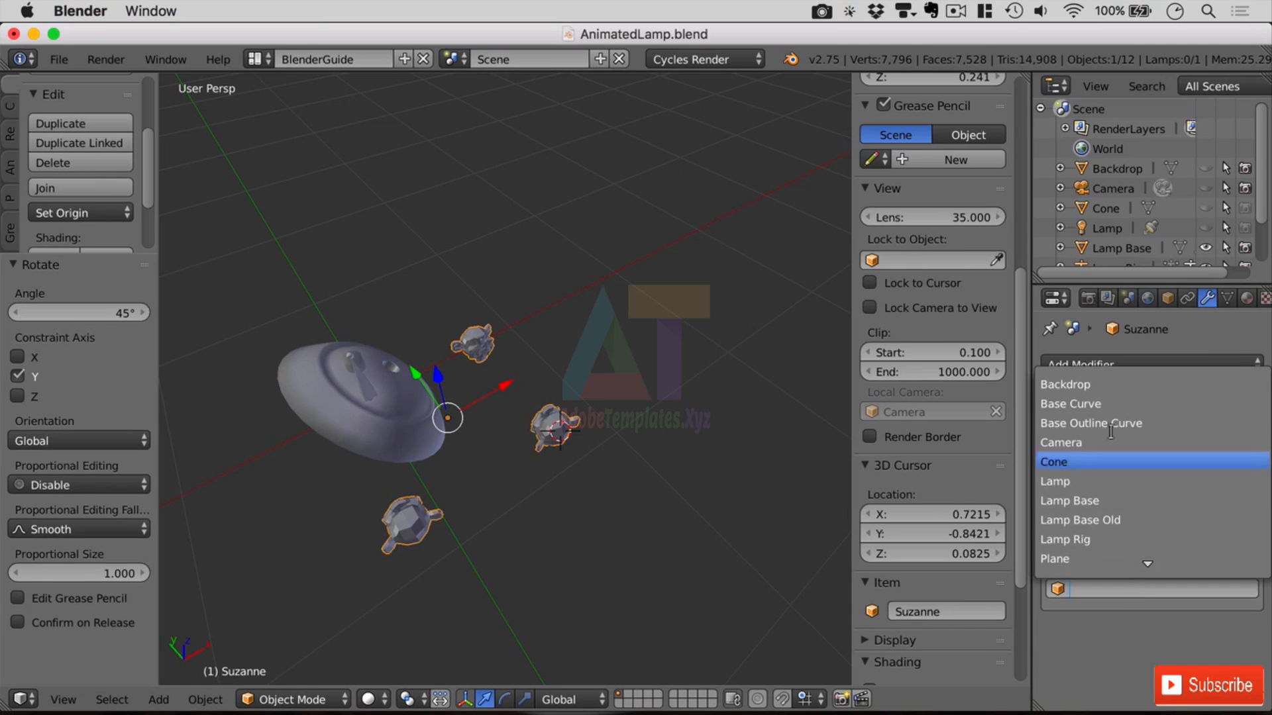
click(1116, 505)
middle_drag(760, 520, 759, 447)
middle_drag(703, 455, 532, 468)
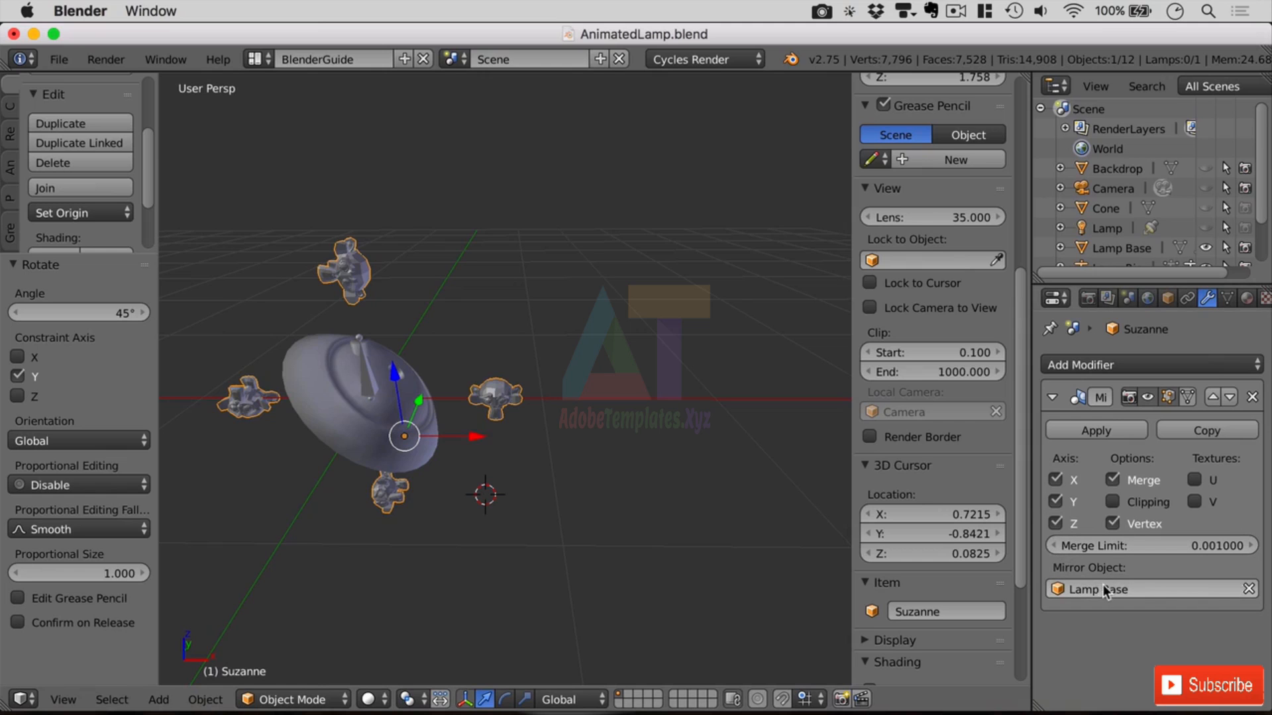
click(1249, 588)
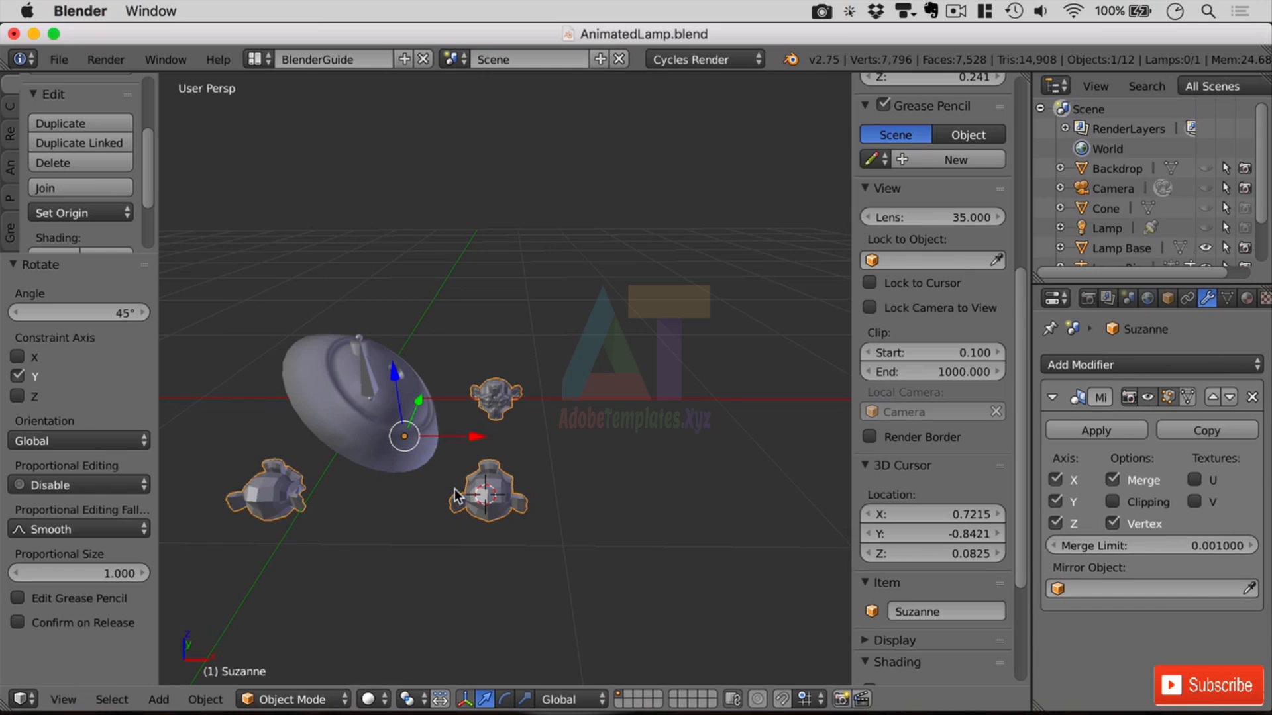
Reset the 3D cursor to the world origin and set the monkey's origin to the 3D cursor.
key(shift+c)
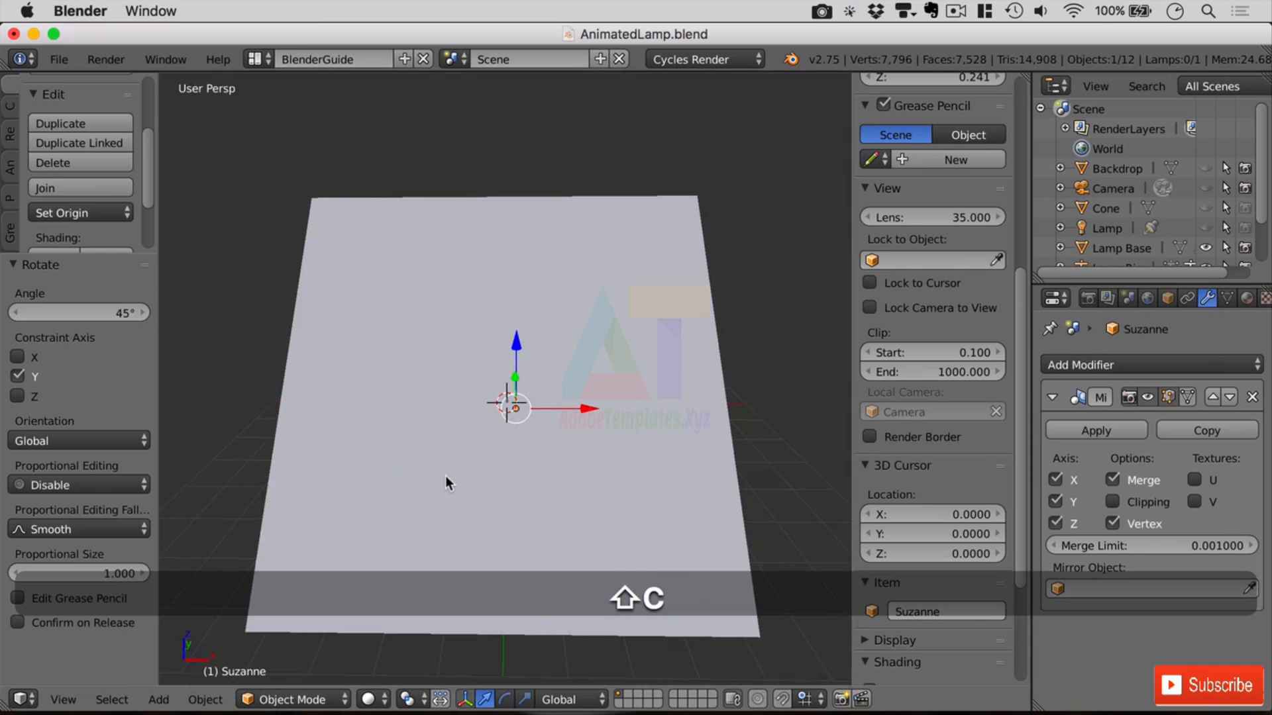
middle_drag(735, 469, 688, 462)
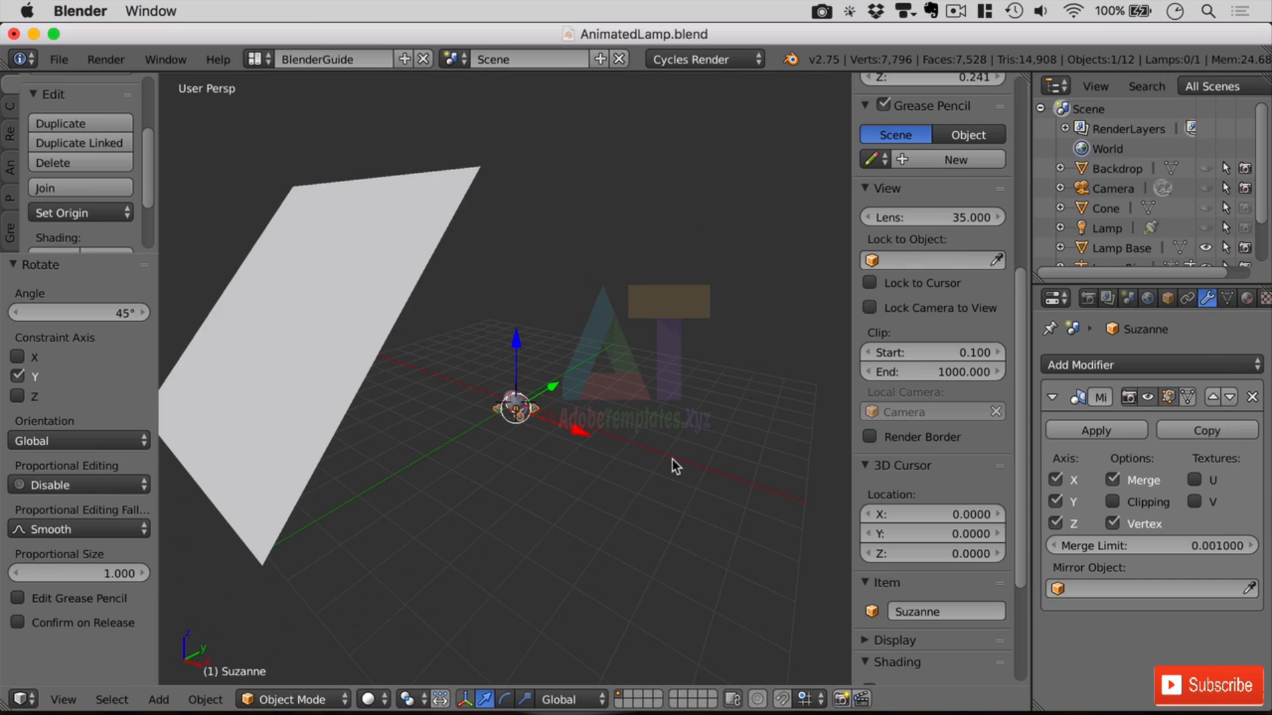
key(KP_Decimal)
middle_drag(672, 458, 538, 390)
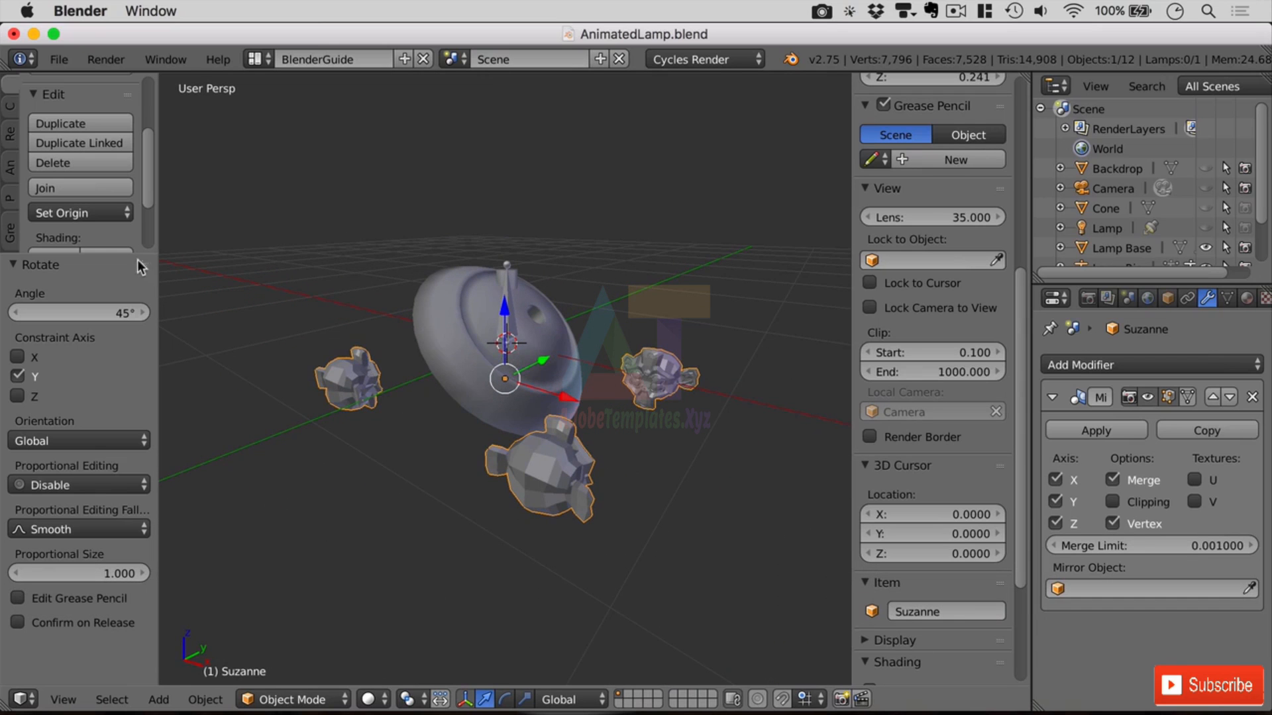
click(75, 214)
click(104, 215)
click(169, 282)
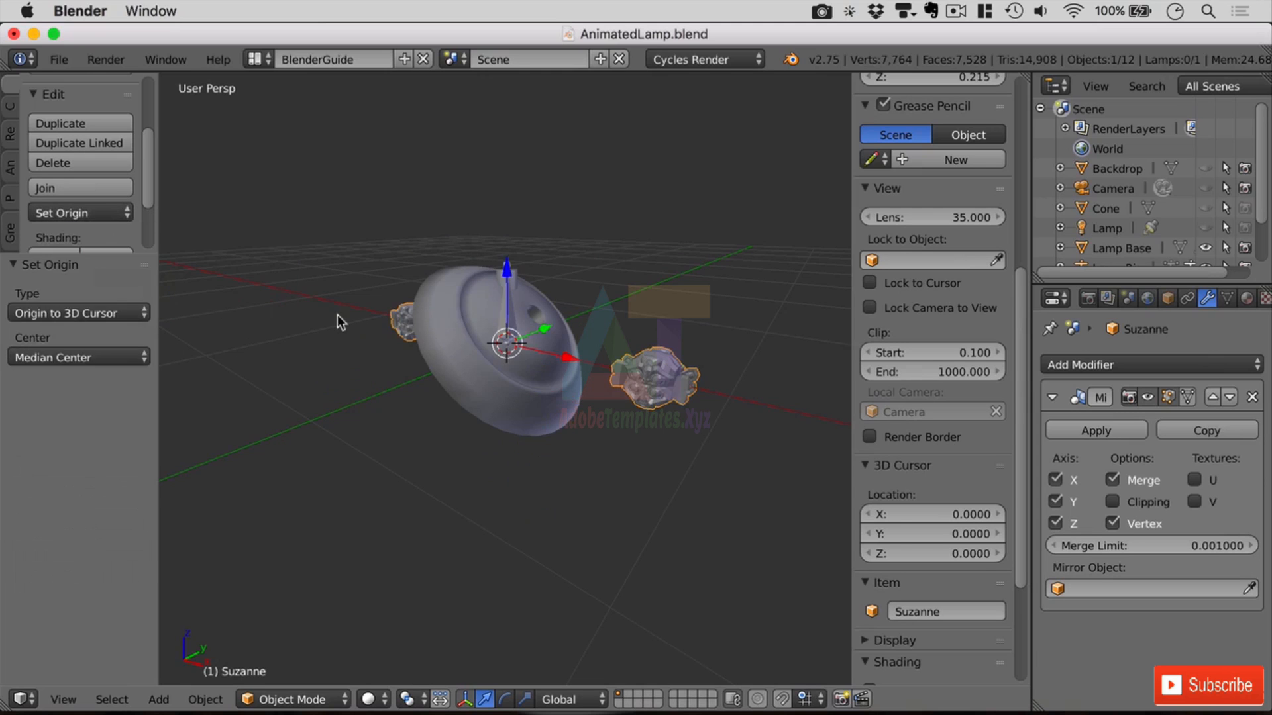
Limit the monkey's Mirror modifier to the X axis and set Lamp Base as its mirror object.
click(1055, 481)
click(1059, 524)
click(1057, 502)
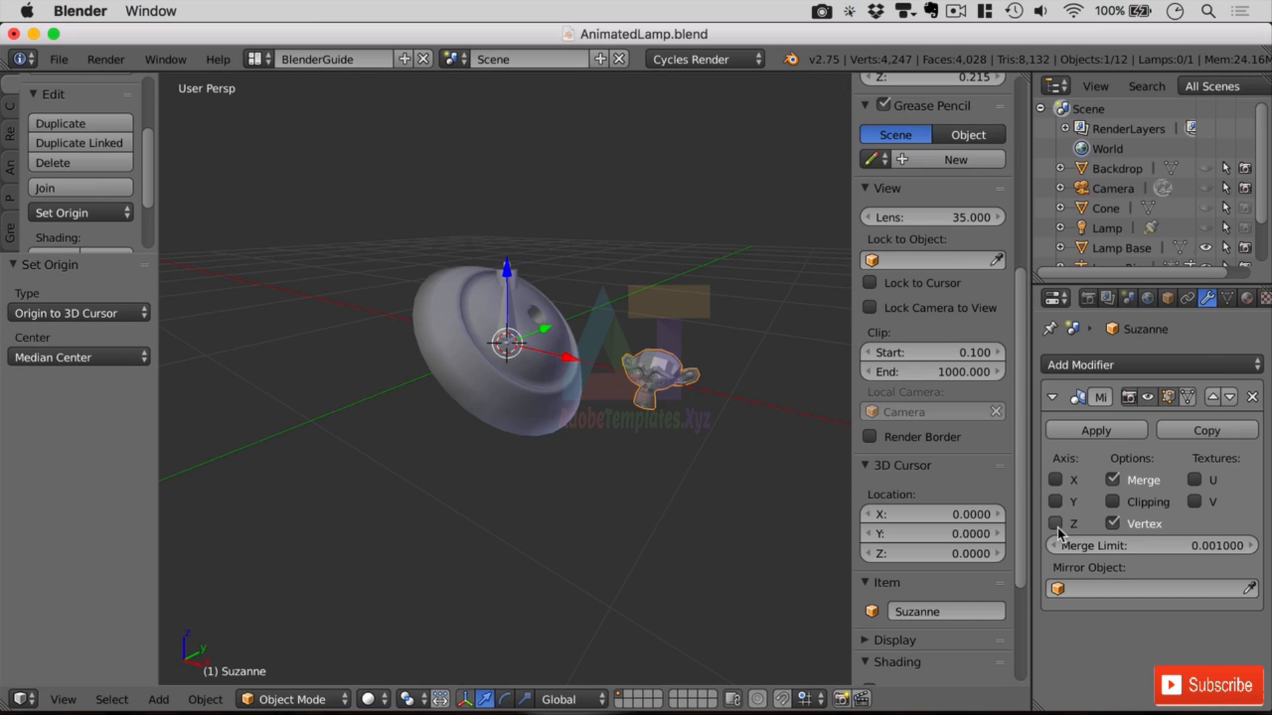
click(1056, 481)
middle_drag(459, 433, 443, 396)
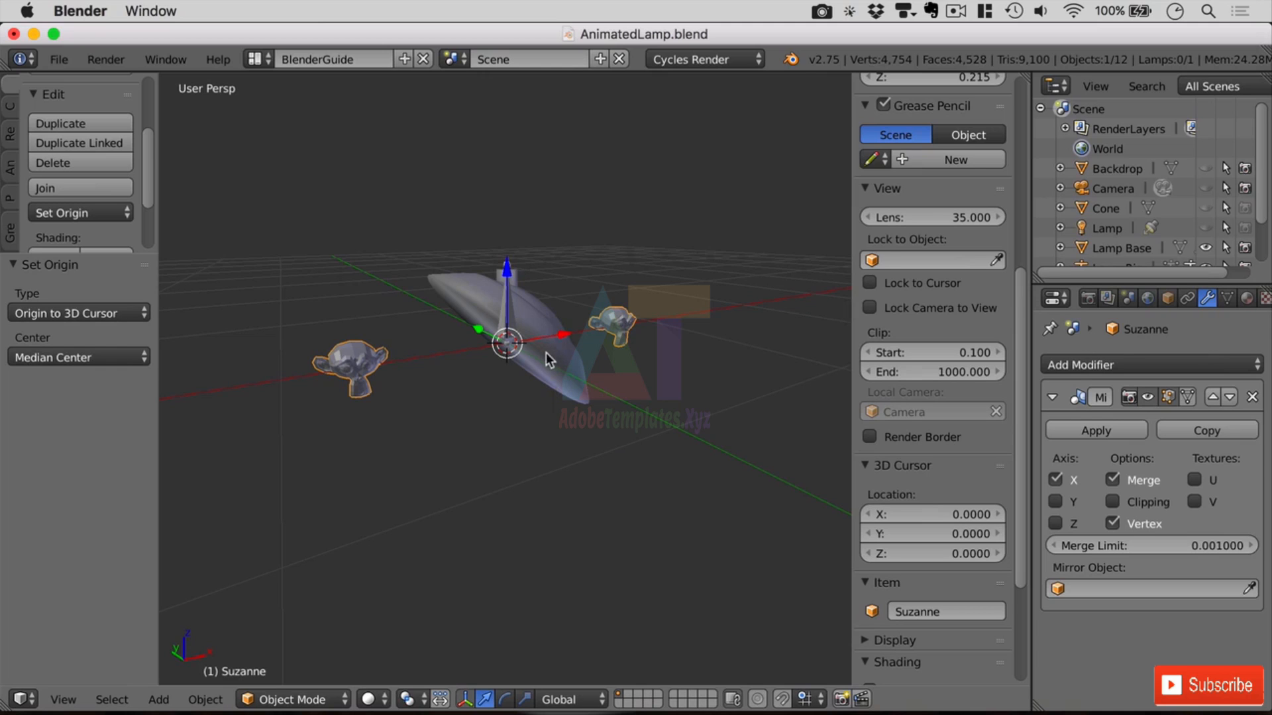
click(1249, 588)
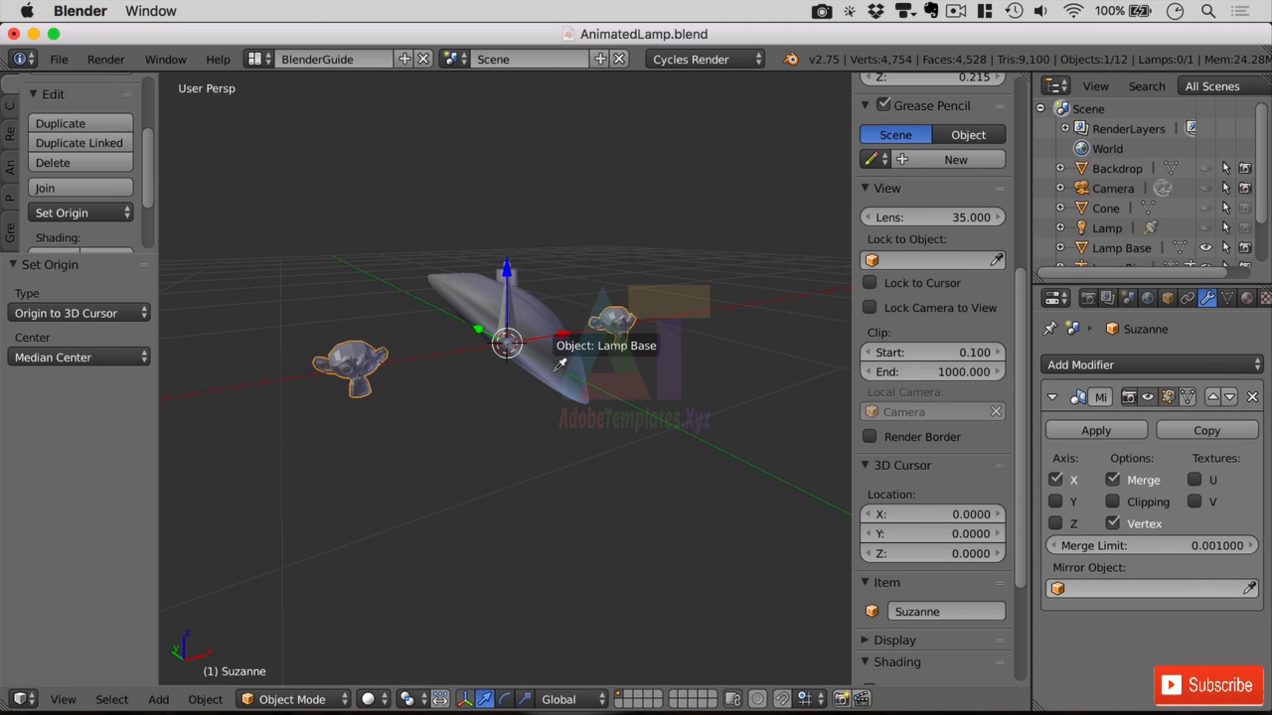
click(549, 344)
Rotate the Lamp Base by -45° around the global Y axis.
click(1093, 251)
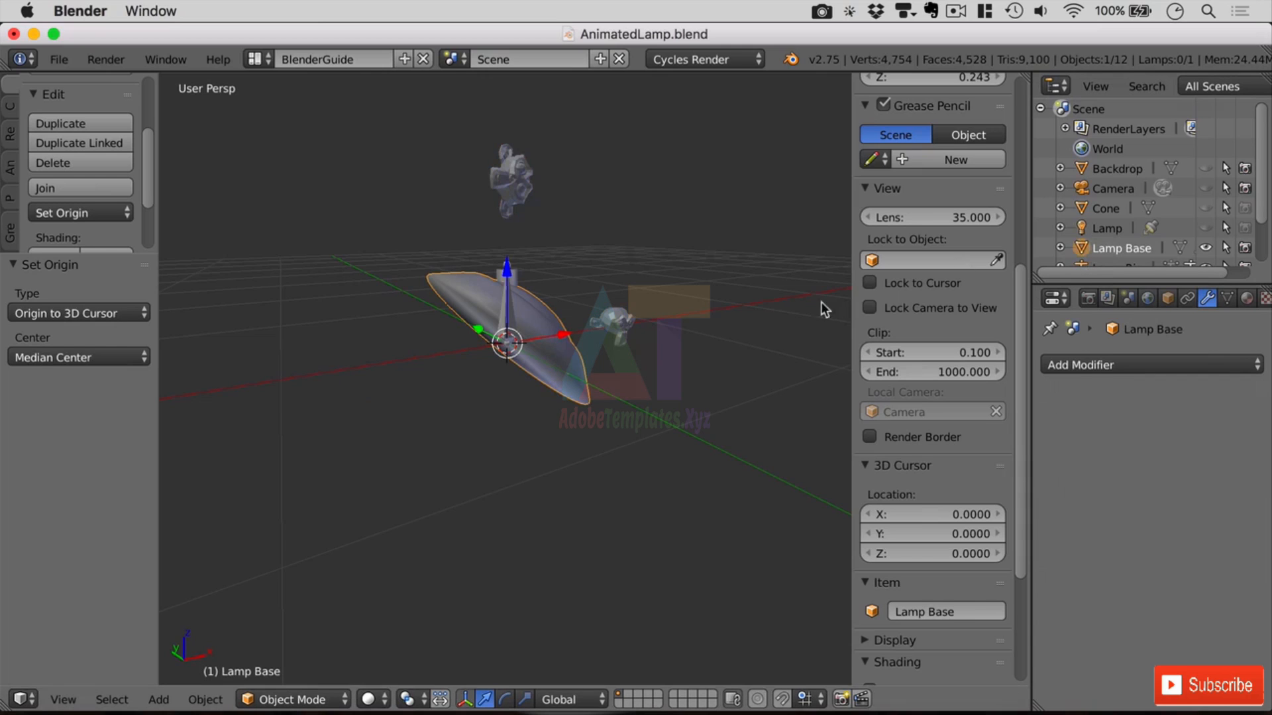
text(r)
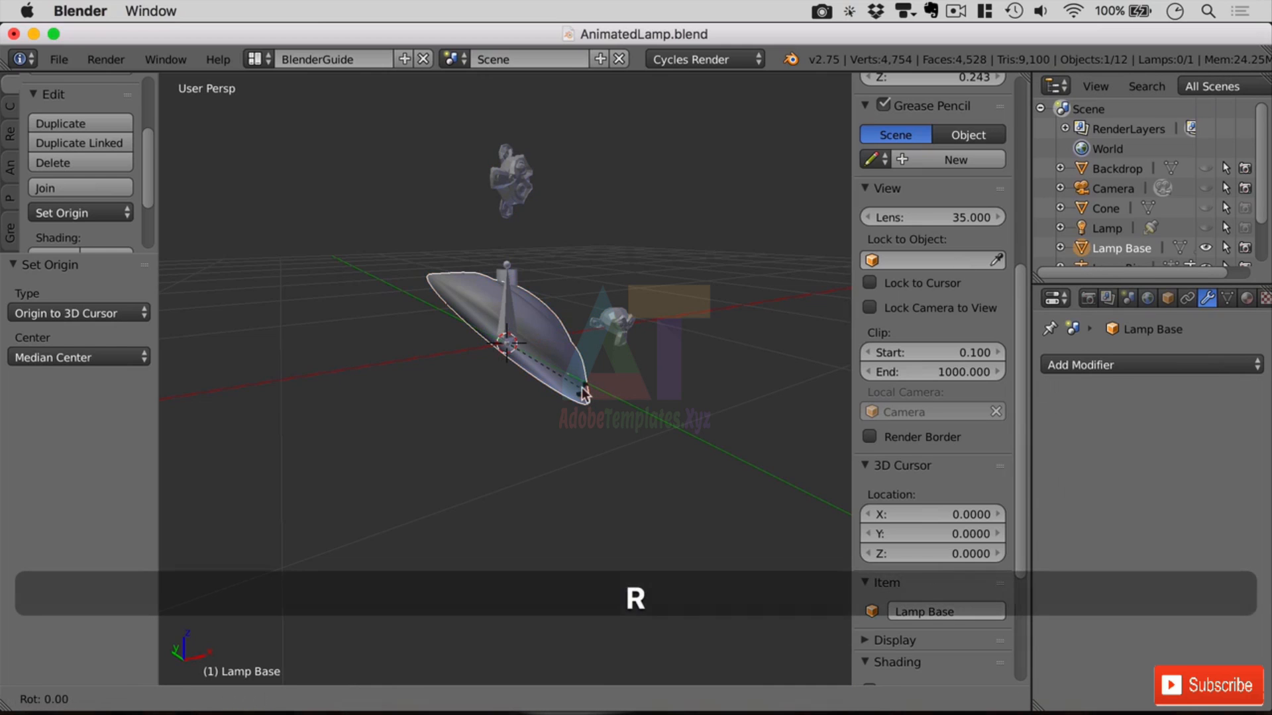
text(y)
text(-45)
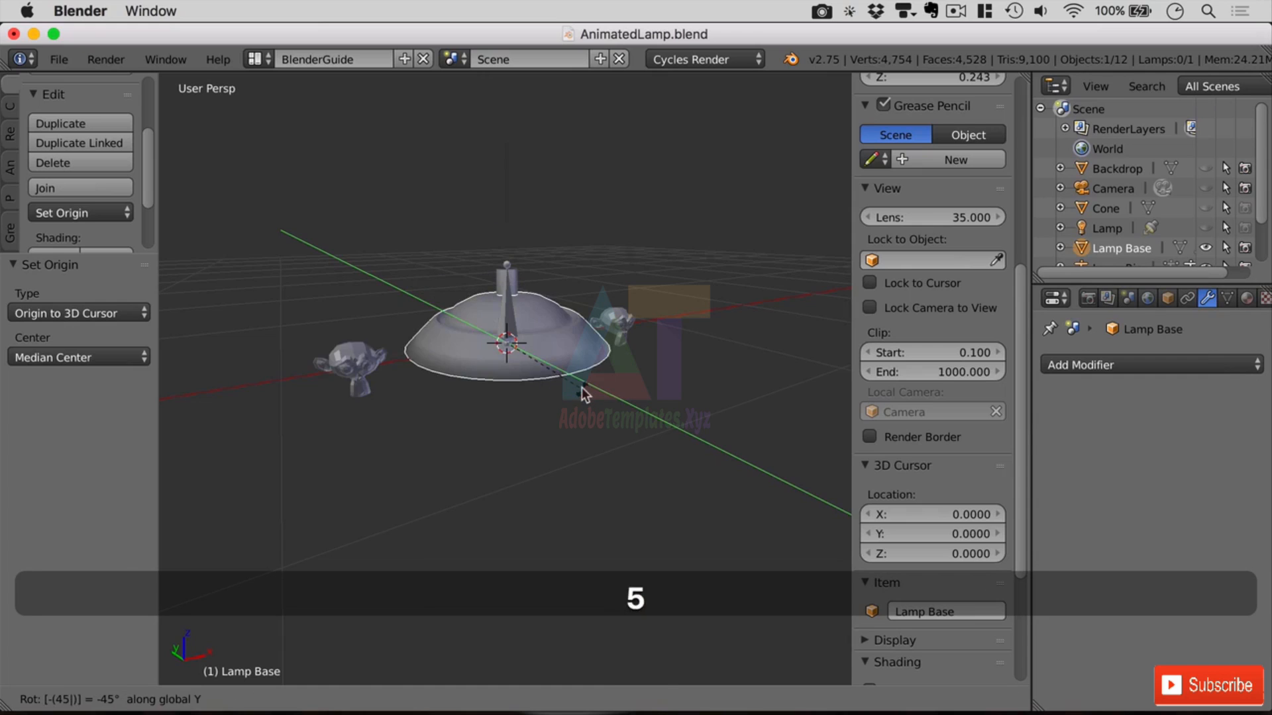
key(Return)
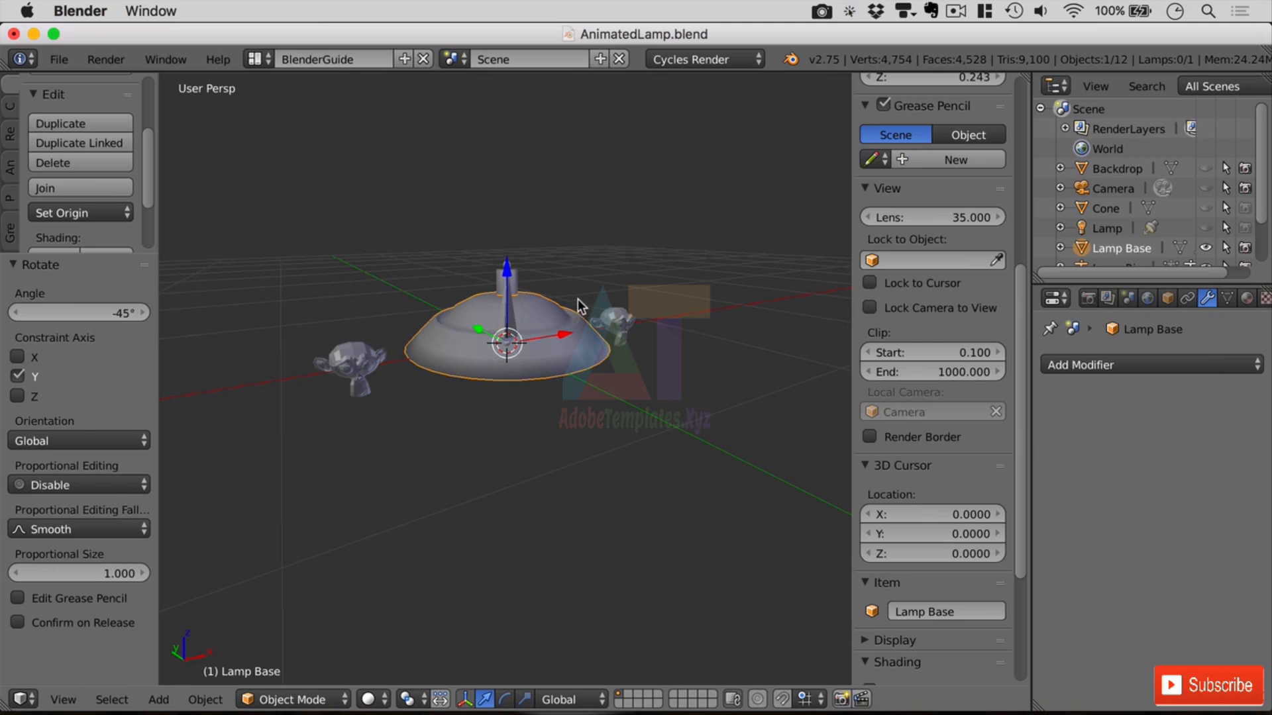
Rotate the Lamp Base about 26° around the global Z axis to see how the mirrored monkey follows.
key(r)
key(z)
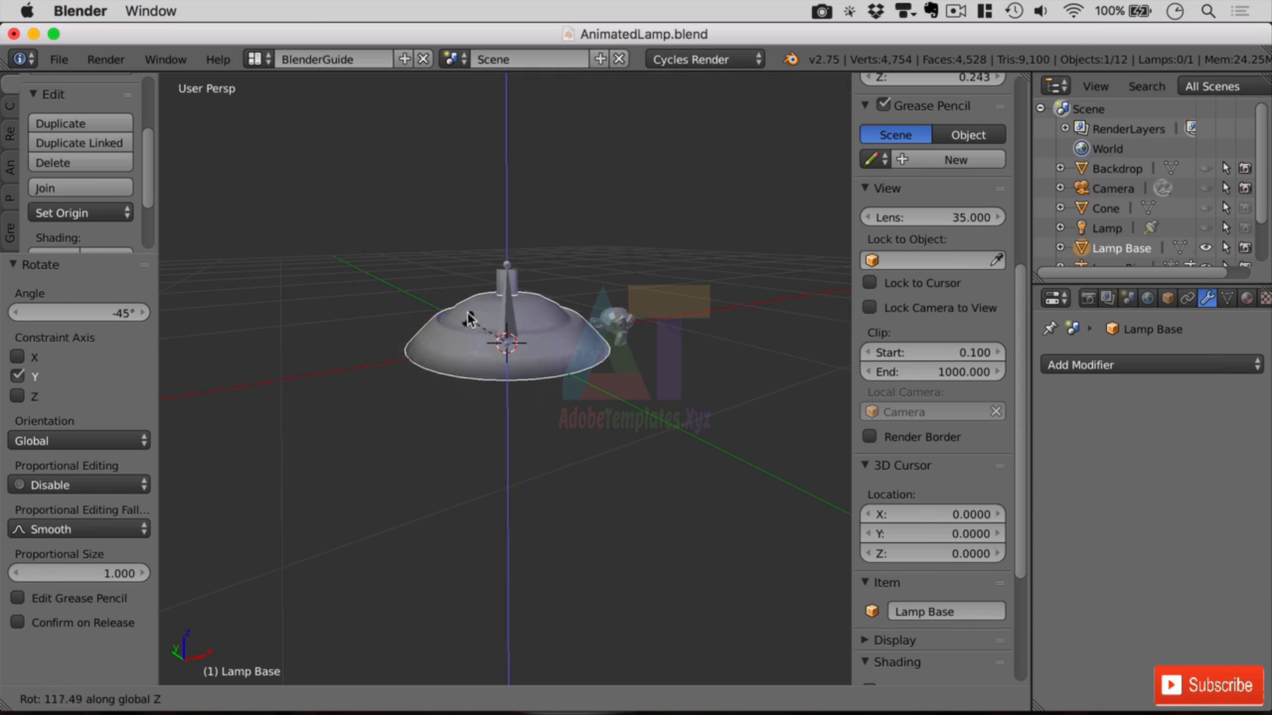
click(536, 319)
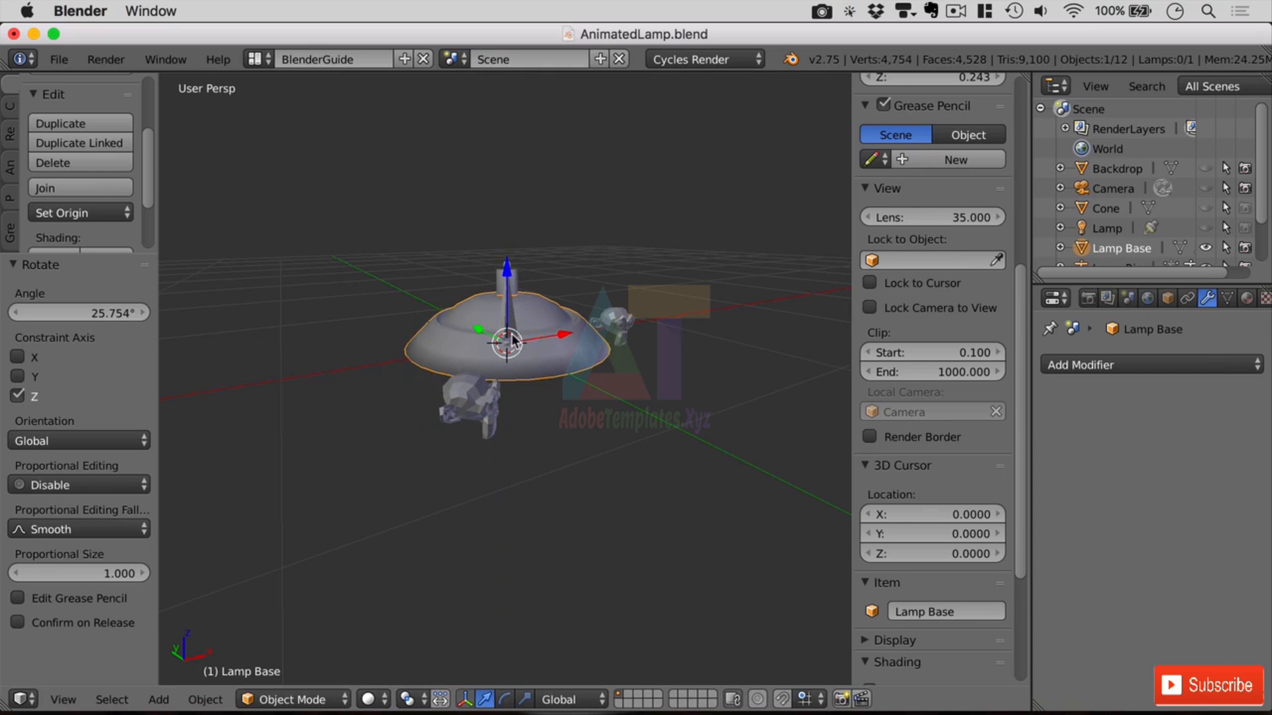
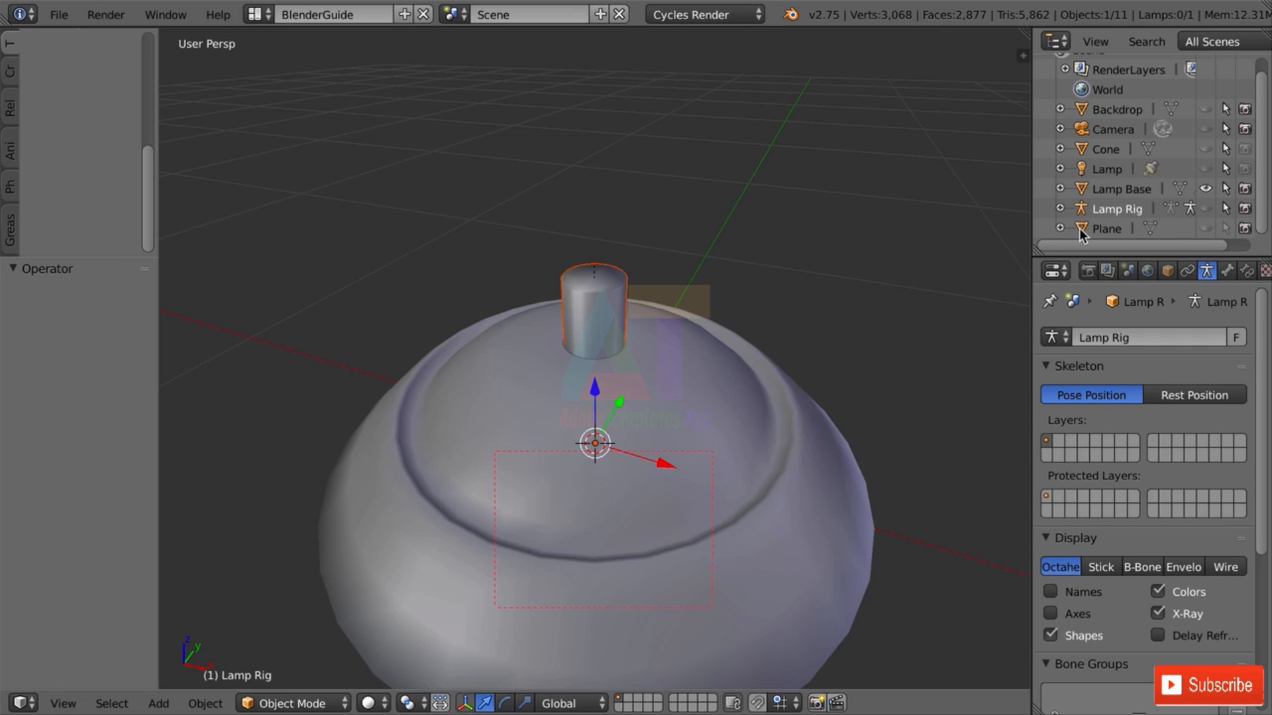
Parent the Plane object to the Lamp object in the scene hierarchy.
drag(1079, 228, 1087, 168)
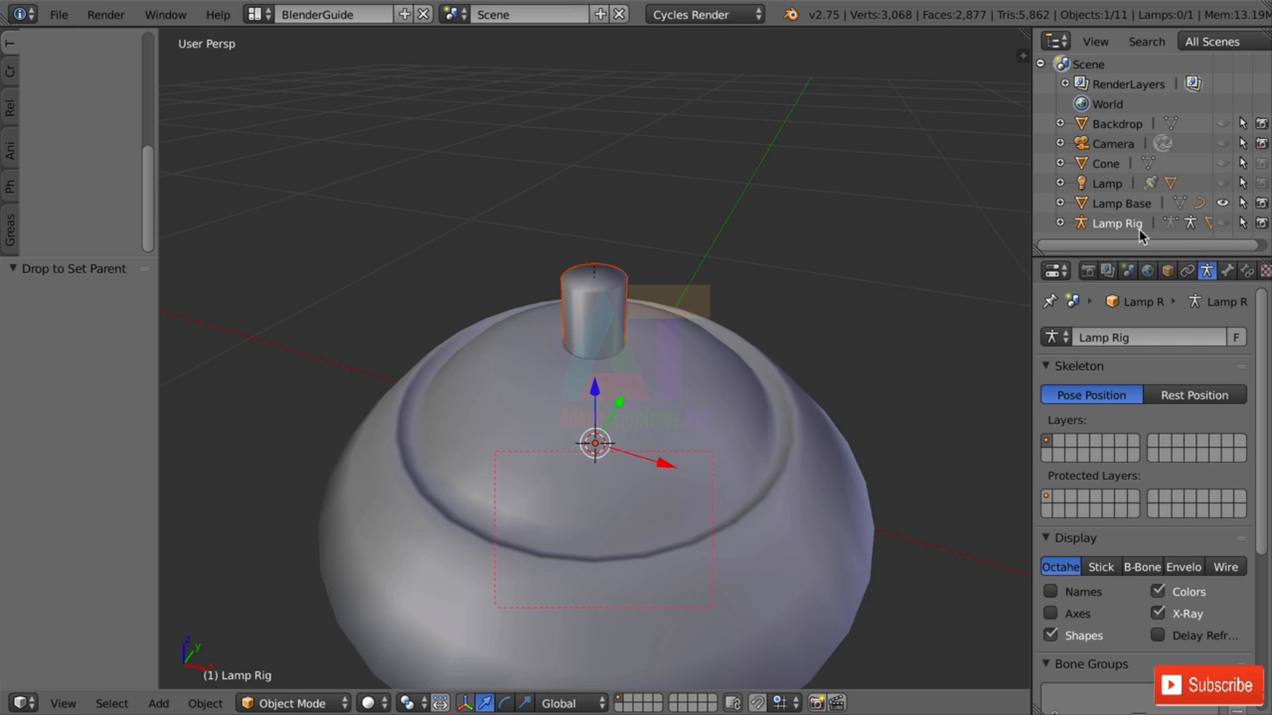
Place the 3D cursor on top of the lamp base's stem and set its X and Y location to 0.
click(595, 277)
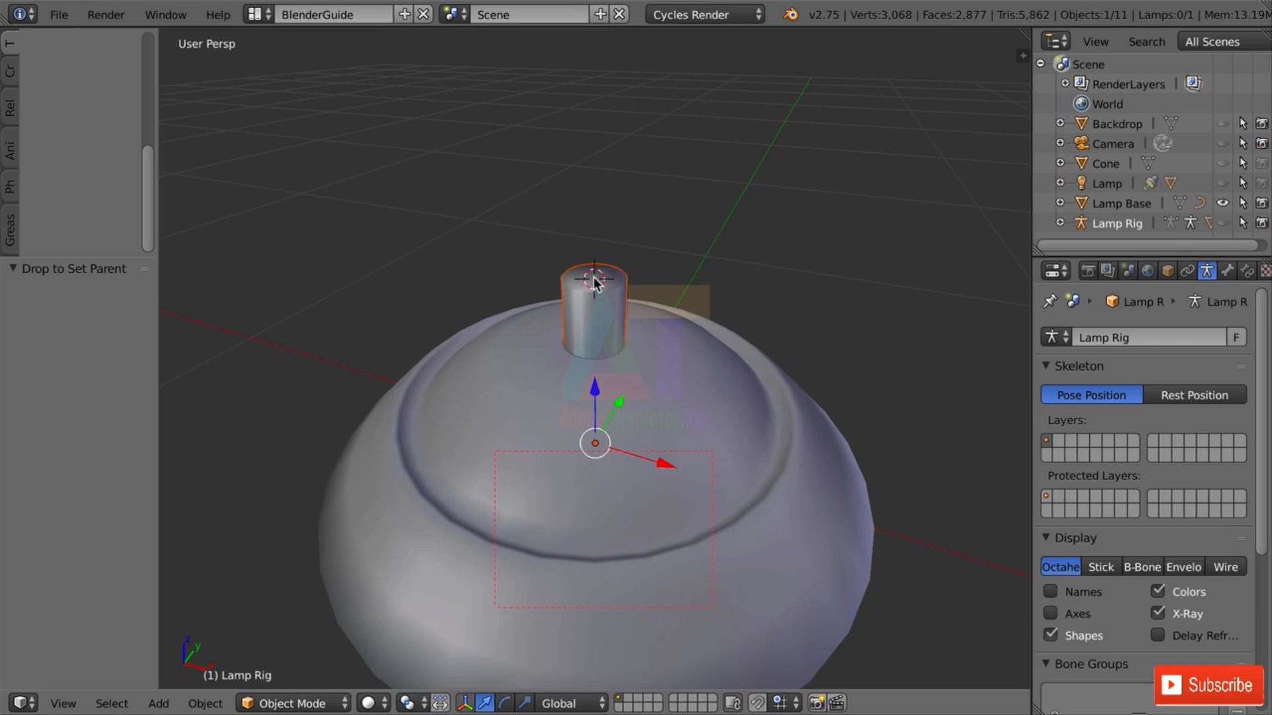
click(1021, 57)
scroll(1027, 290, down, 10)
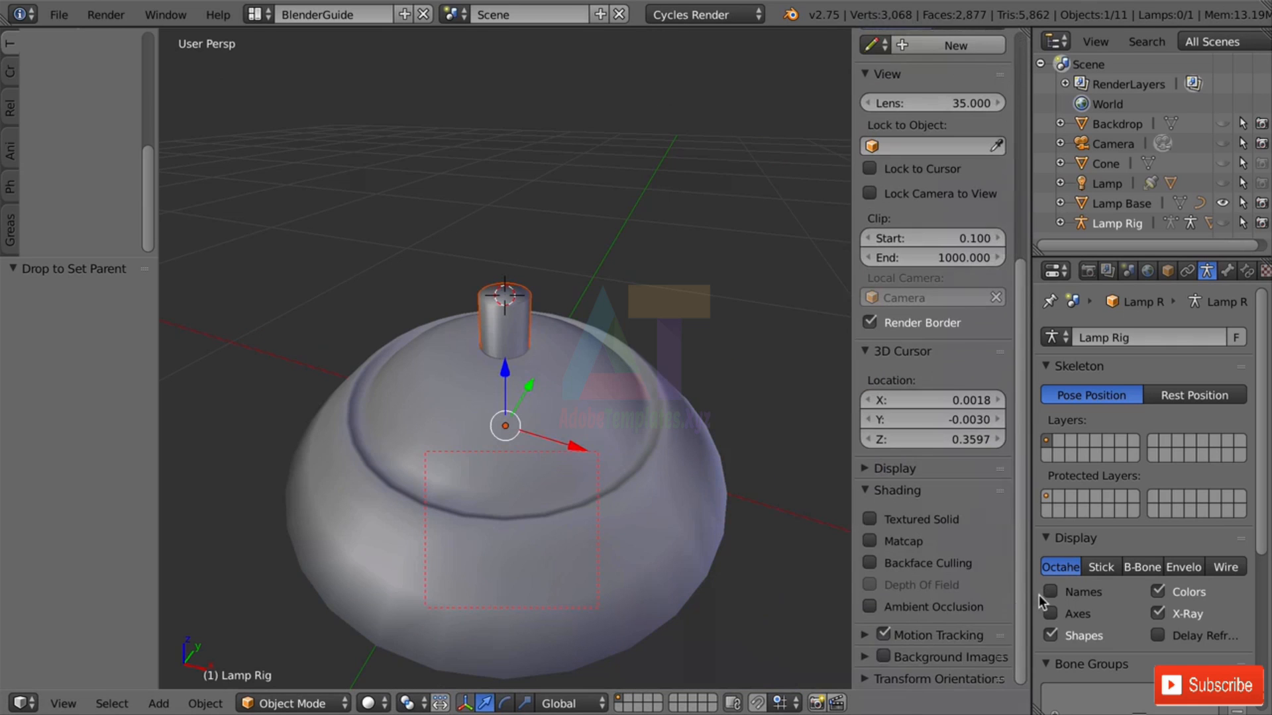
click(974, 397)
text(00)
key(Return)
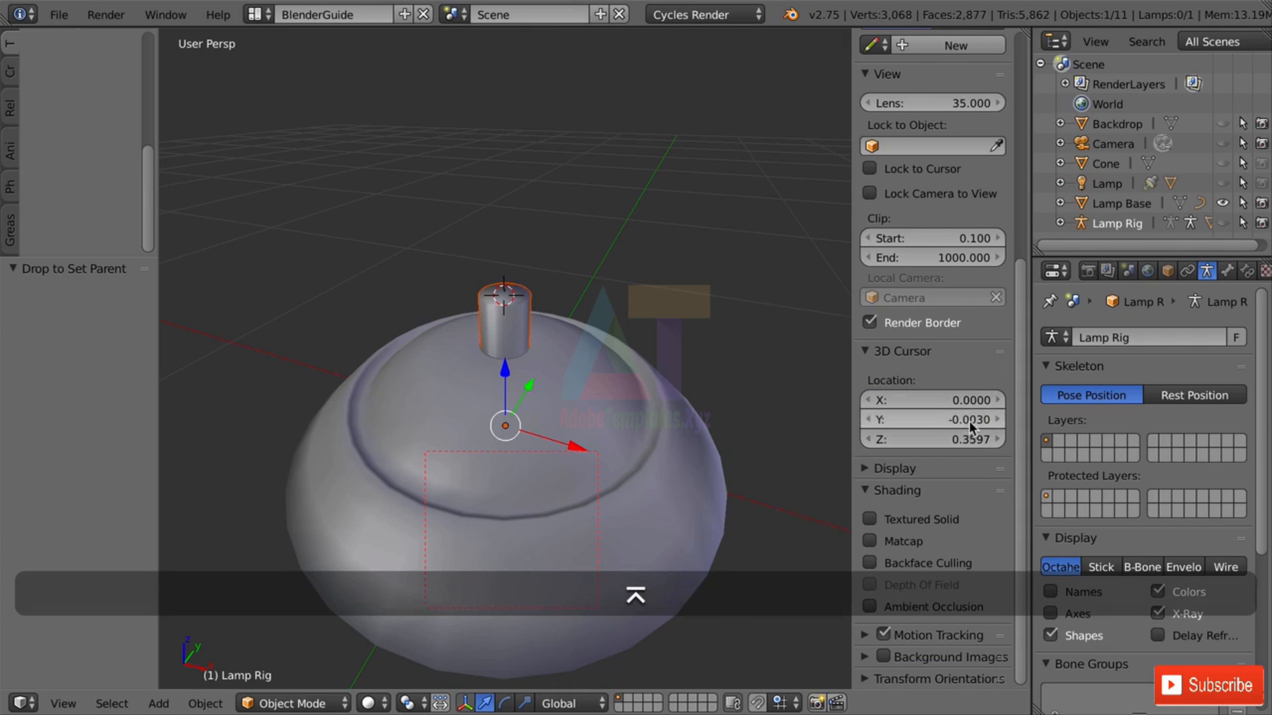
click(968, 422)
text(0)
key(Return)
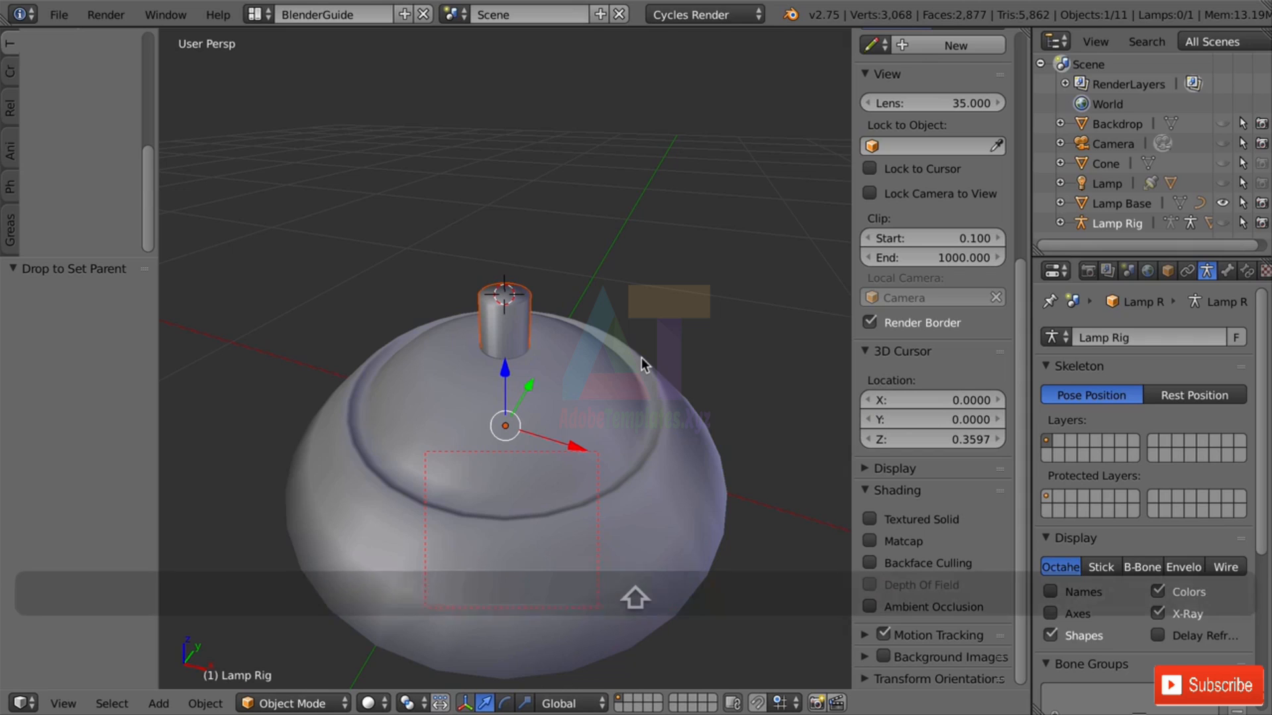
Add a cube at the 3D cursor and scale it down to about 0.042 so it fits on the stem's top.
key(shift+a)
mouse_move(652, 221)
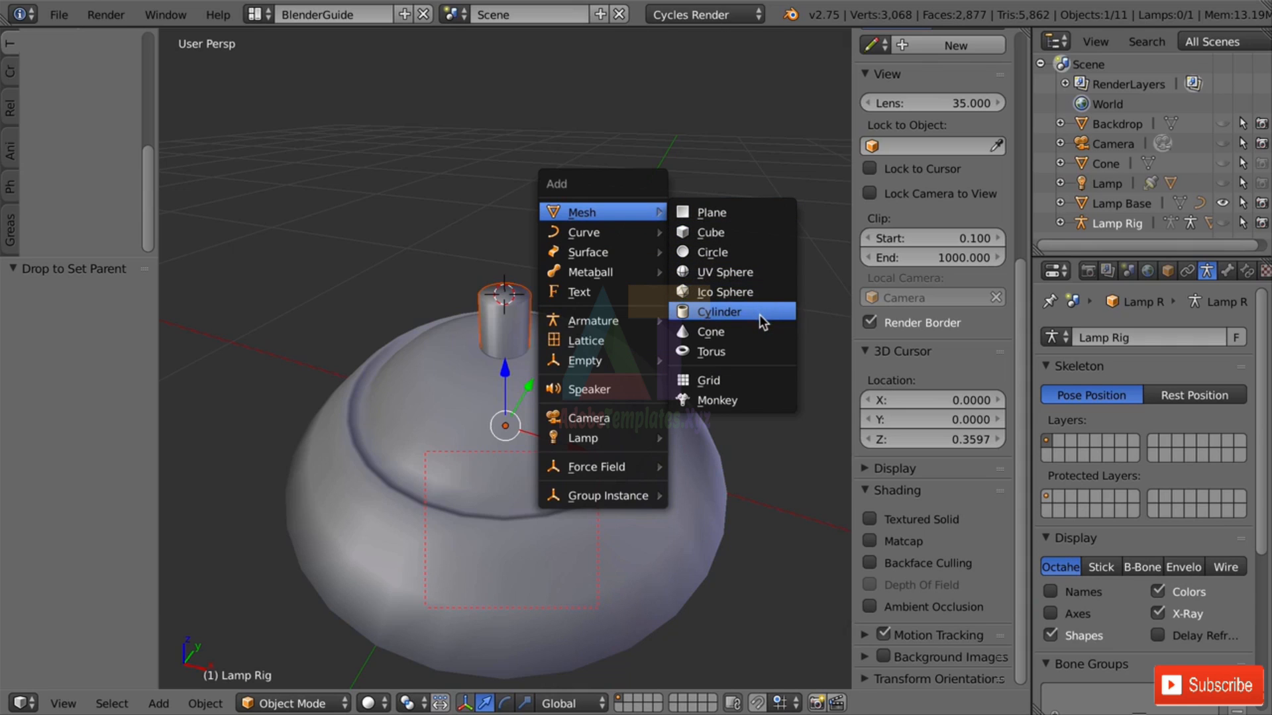
click(757, 236)
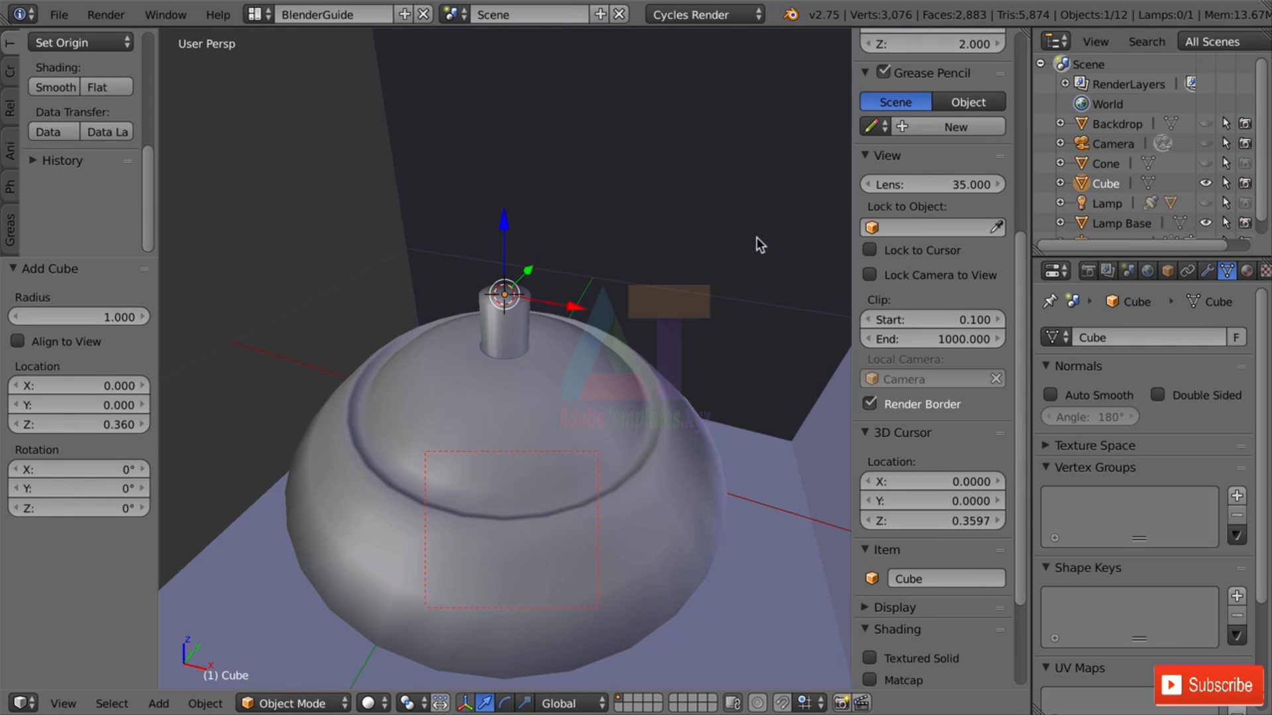
key(s)
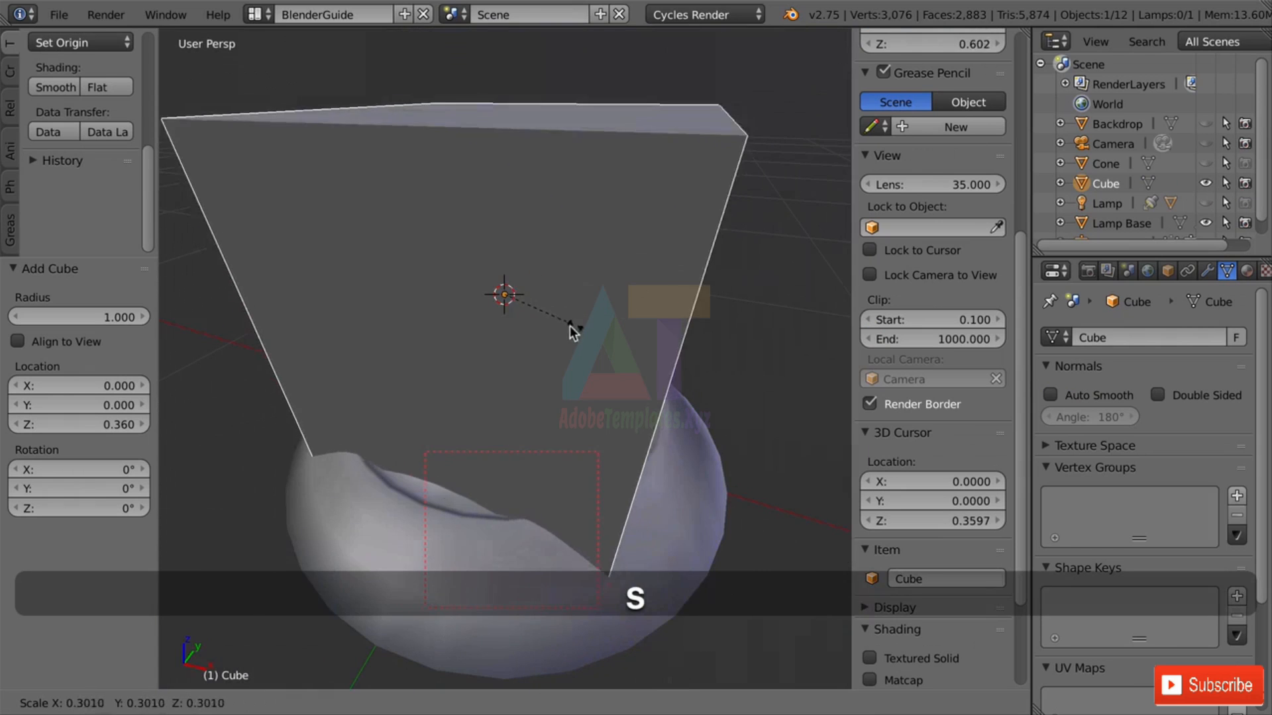
click(499, 322)
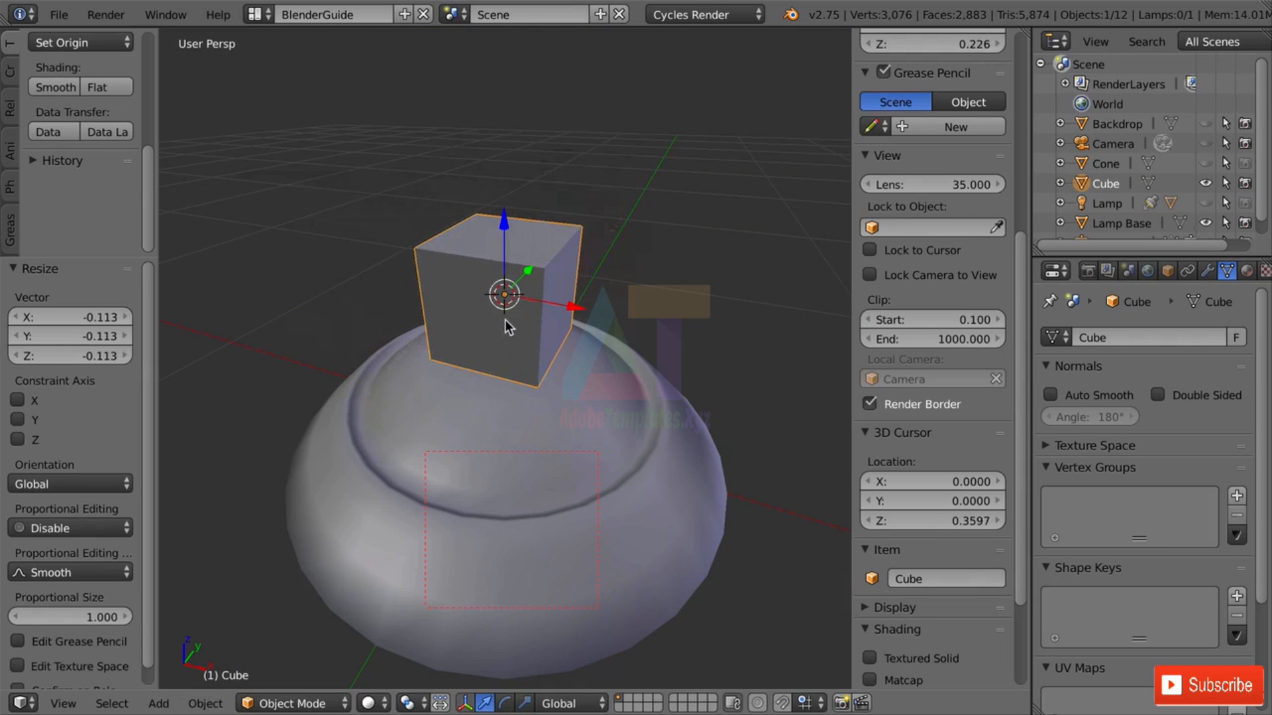
scroll(484, 298, up, 4)
scroll(477, 295, up, 3)
key(s)
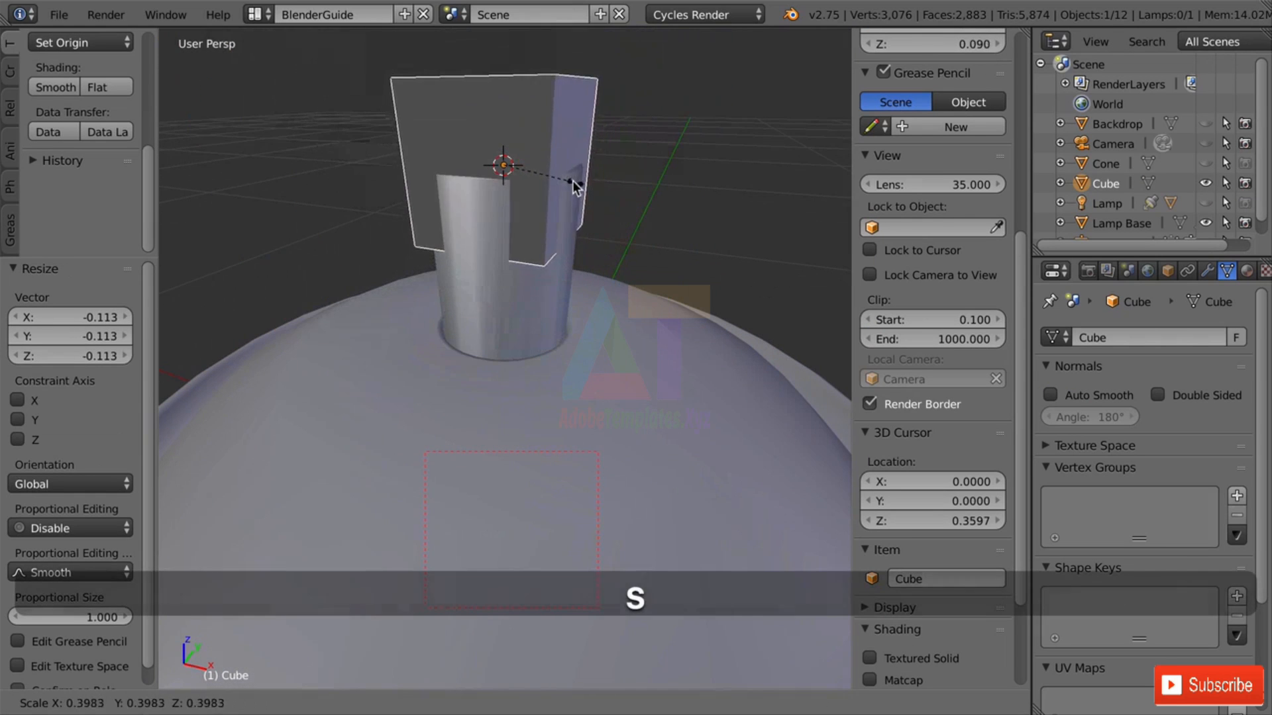
click(536, 154)
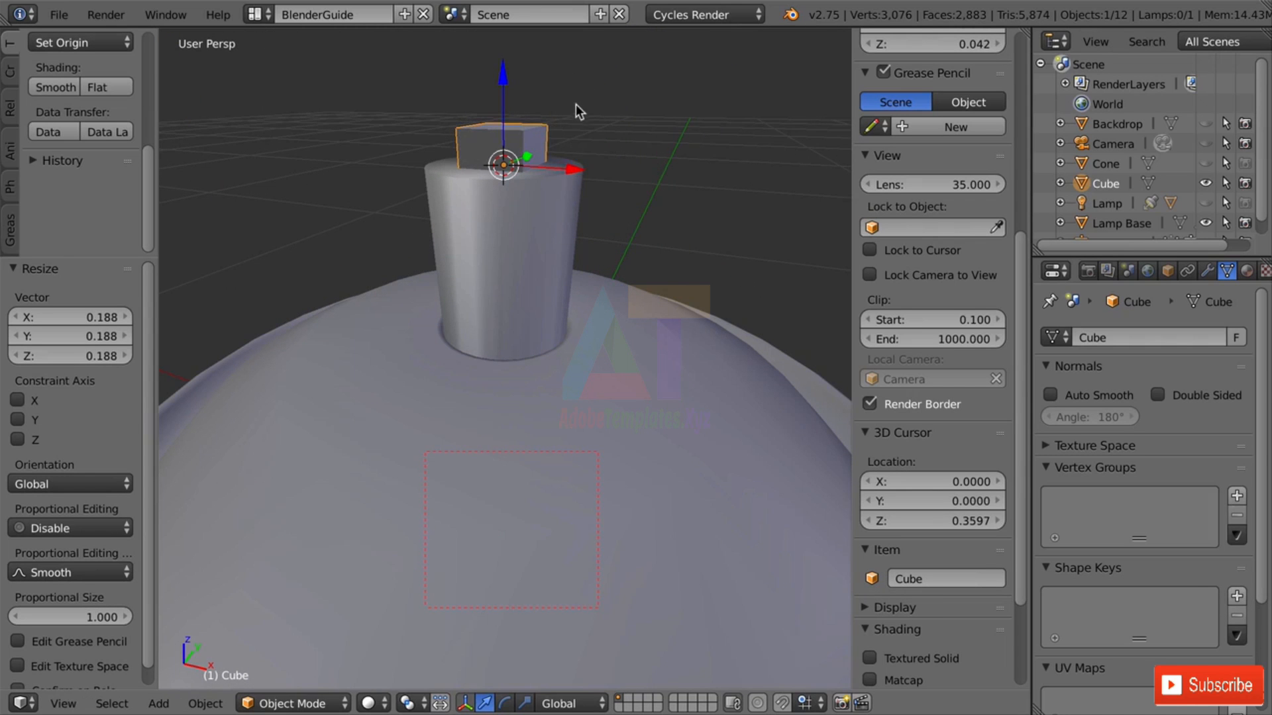
Open the cube's mesh for editing and switch to face selection.
middle_drag(575, 104, 546, 139)
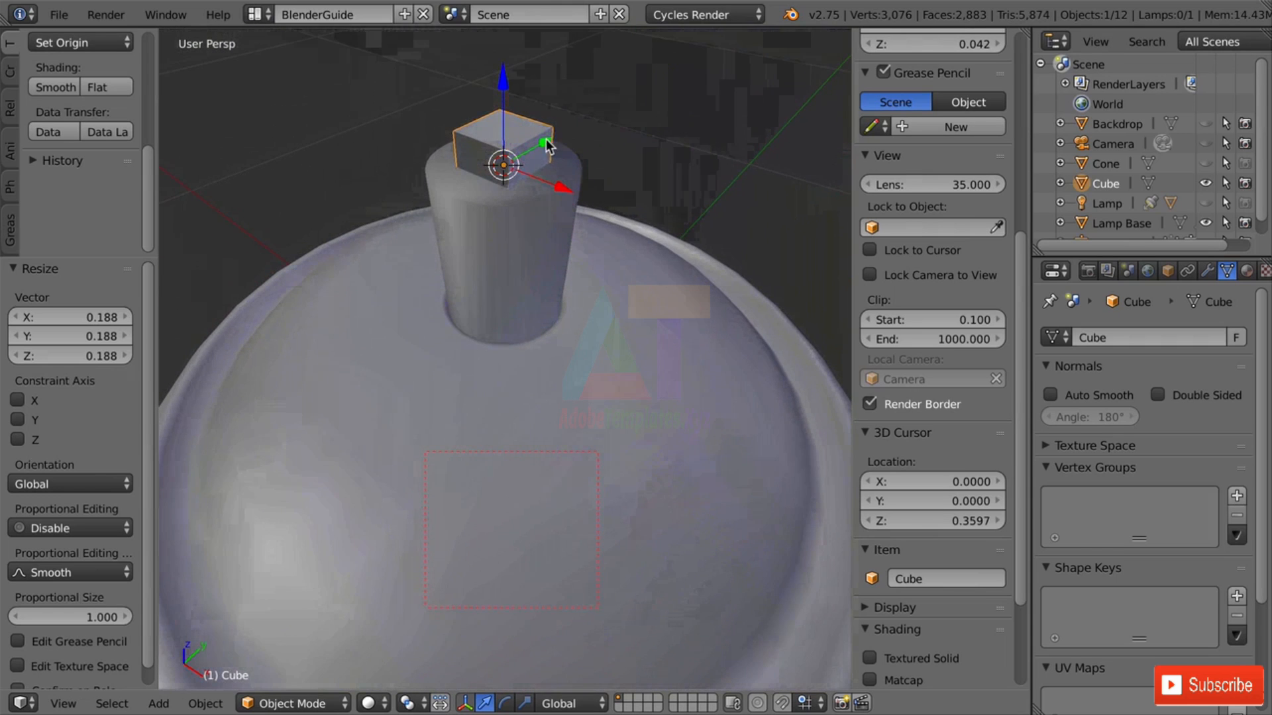
key(Tab)
right_click(546, 164)
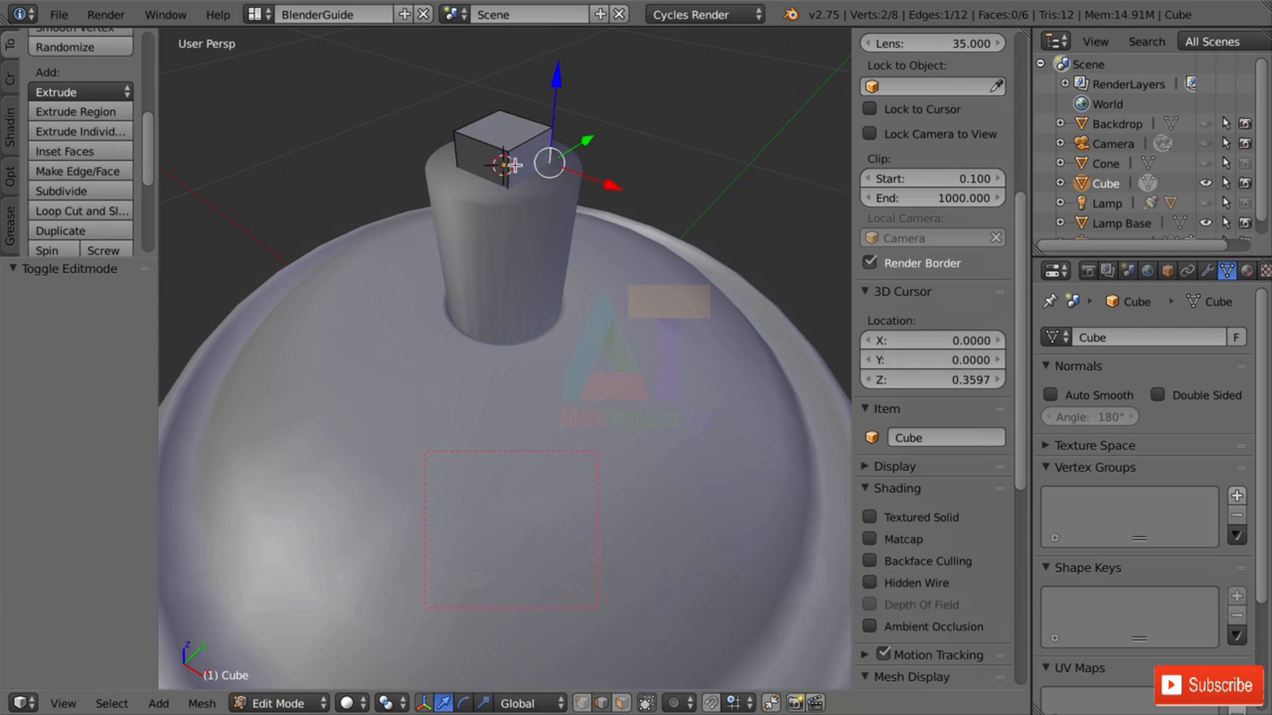
scroll(537, 113, up, 2)
scroll(536, 109, up, 2)
click(622, 704)
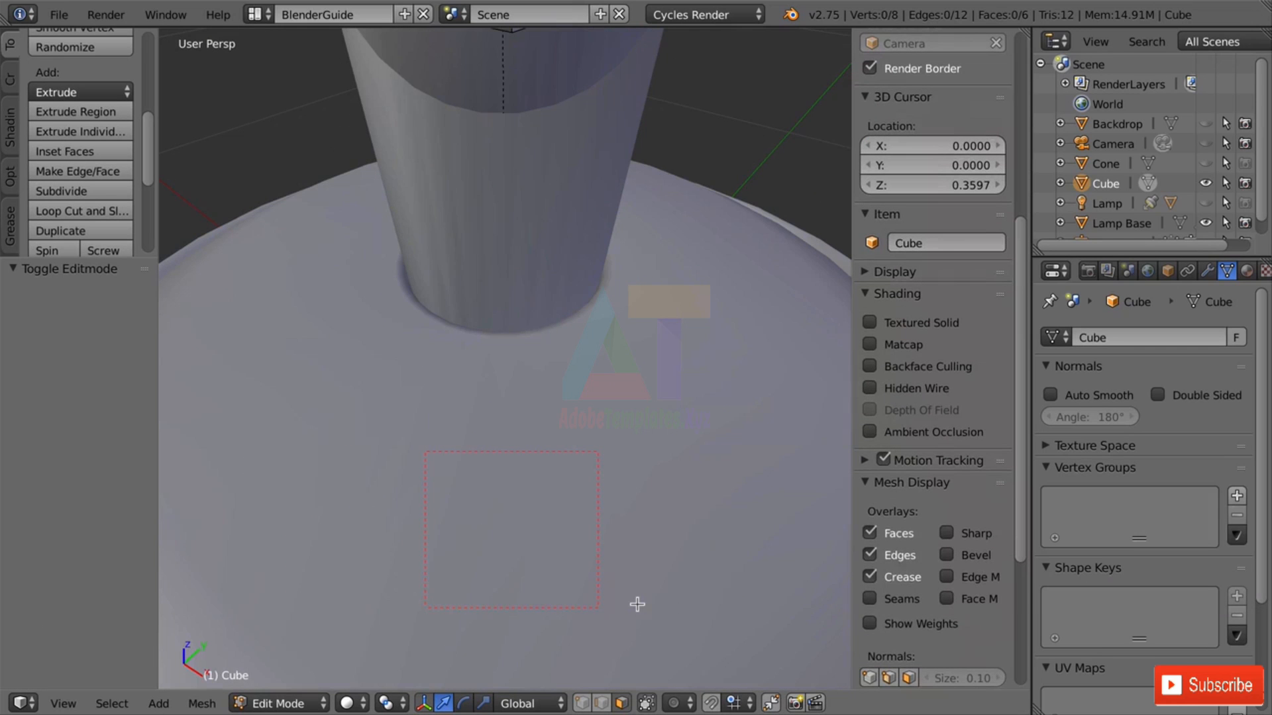
key(KP_Decimal)
shift+middle_drag(647, 238, 685, 446)
scroll(702, 490, down, 1)
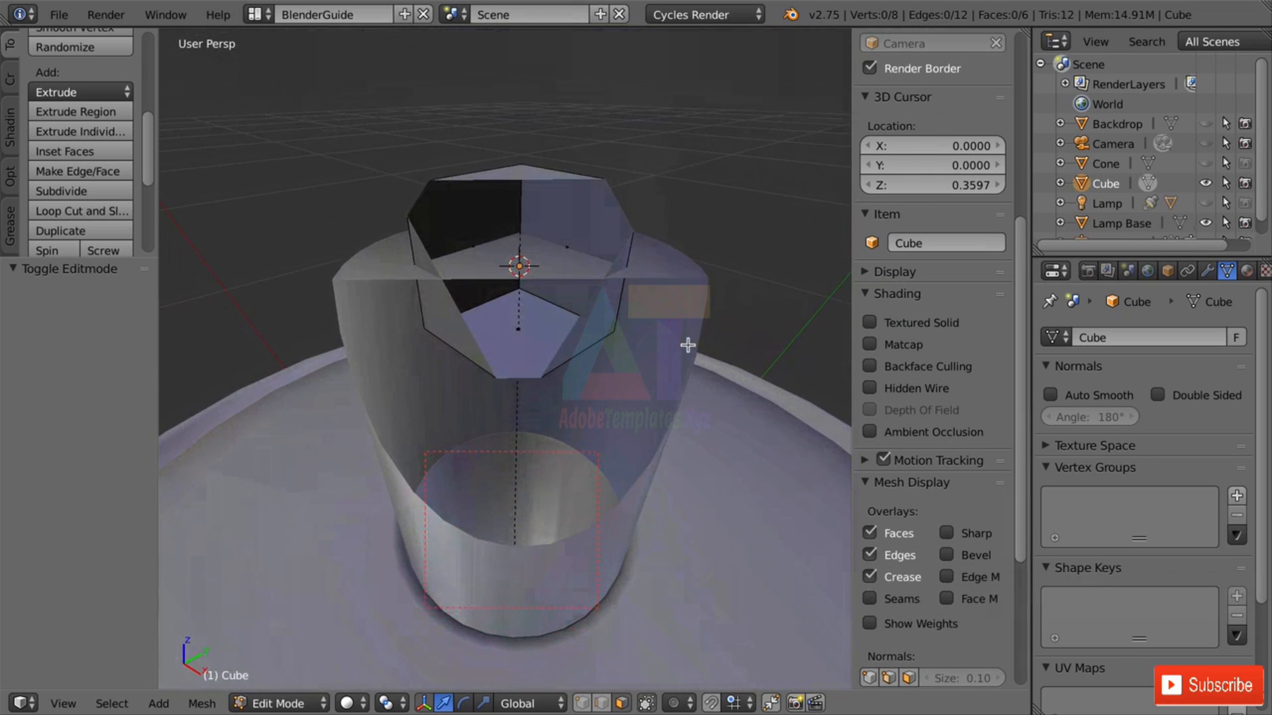
scroll(656, 338, down, 2)
Extrude the cube's side face on the positive X side by 0.03.
right_click(563, 305)
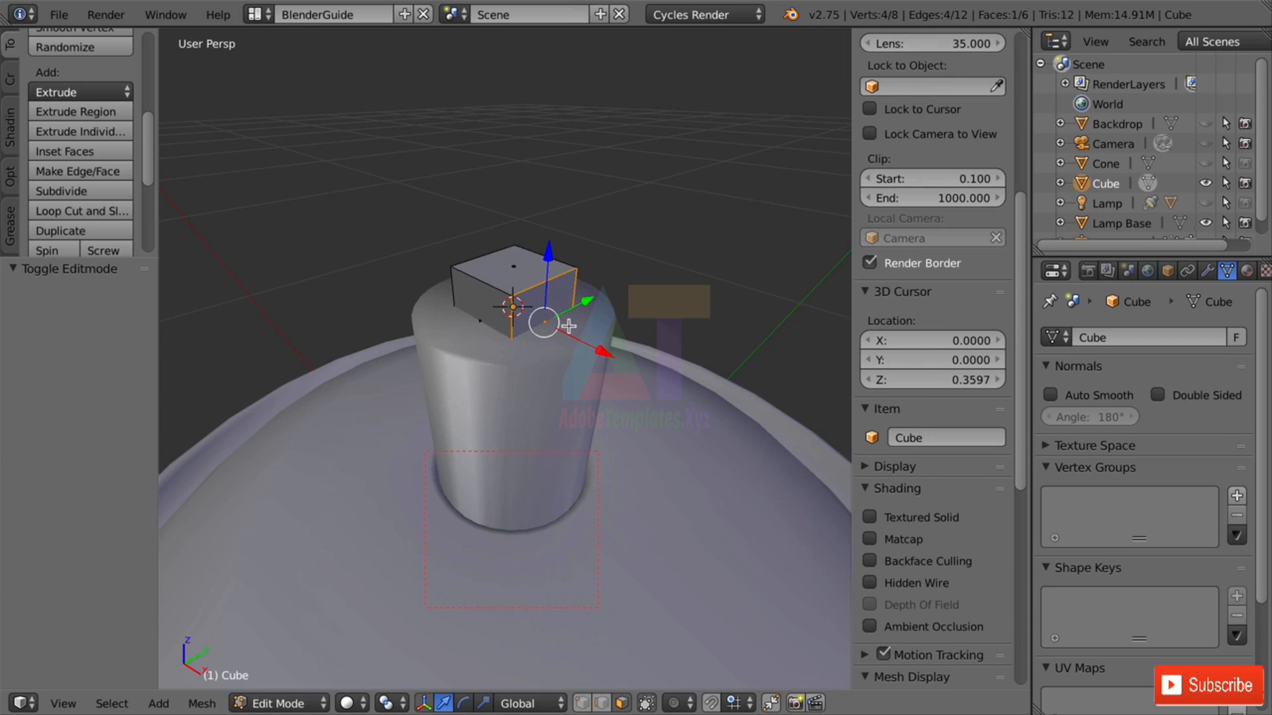
key(e)
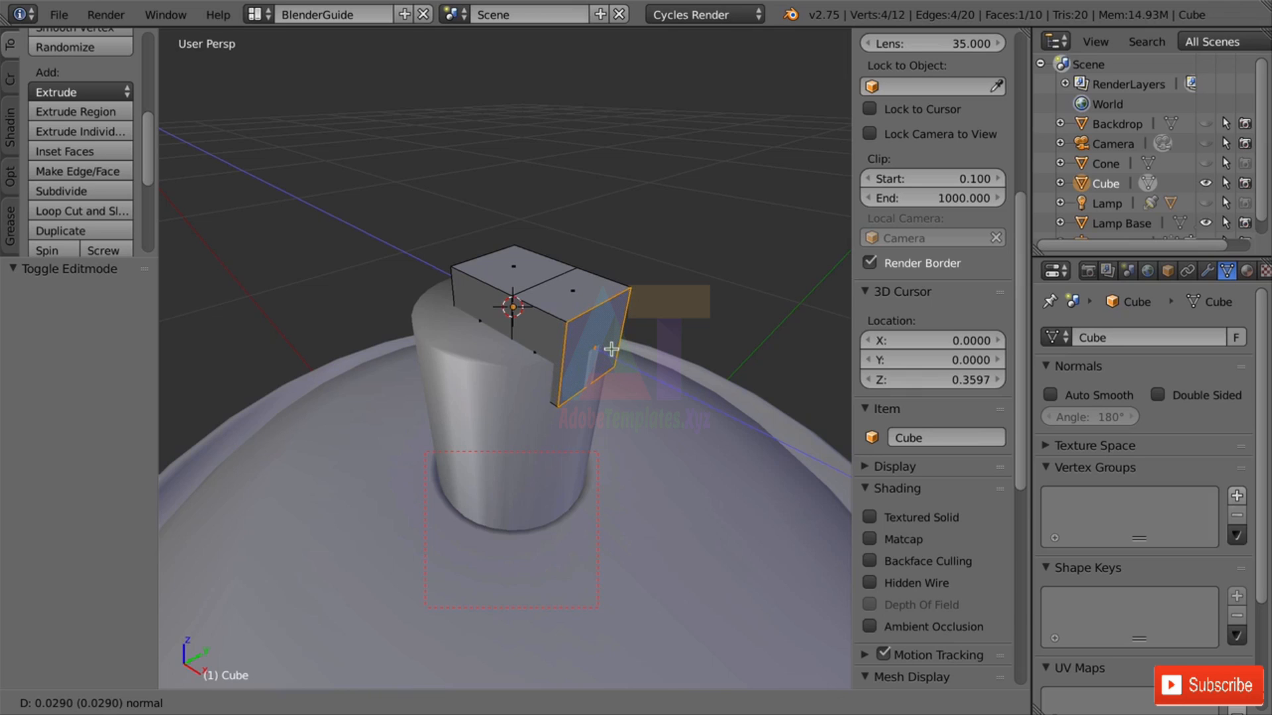
key(KP_Decimal)
key(KP_0)
key(KP_3)
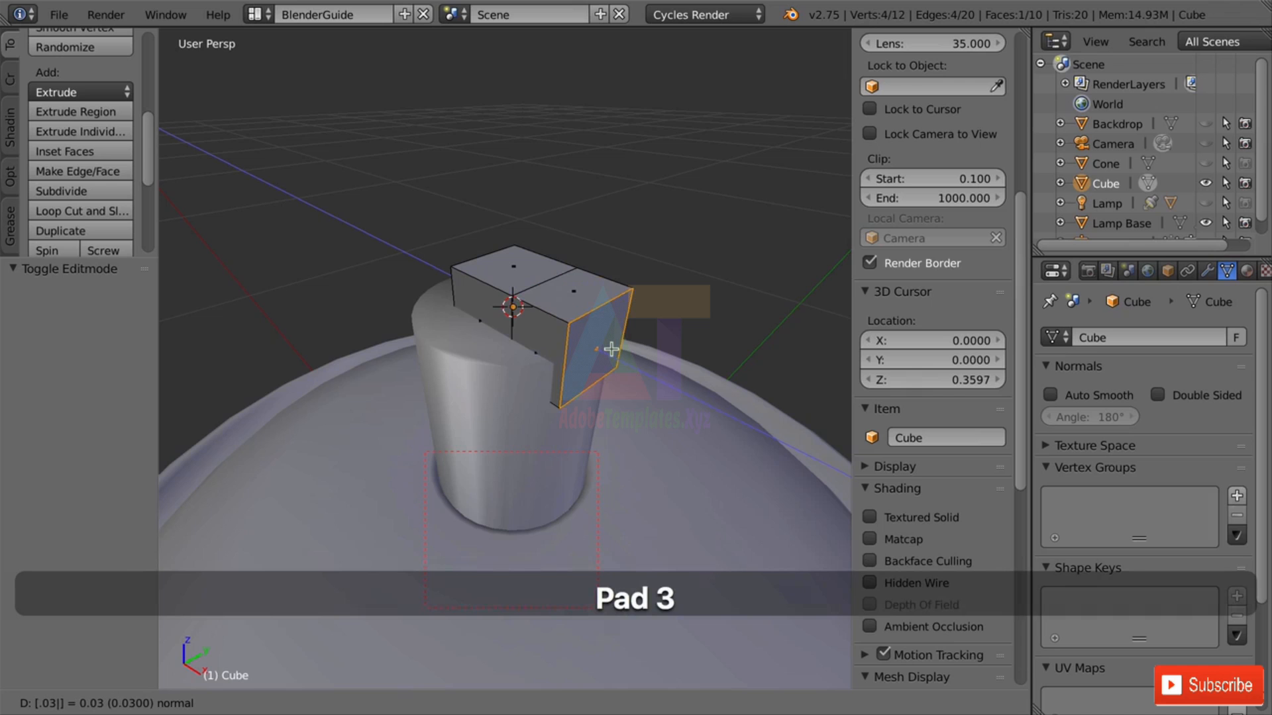
key(Return)
Extrude the cube's opposite face outward by 0.03 in the negative X direction.
middle_drag(611, 349, 463, 379)
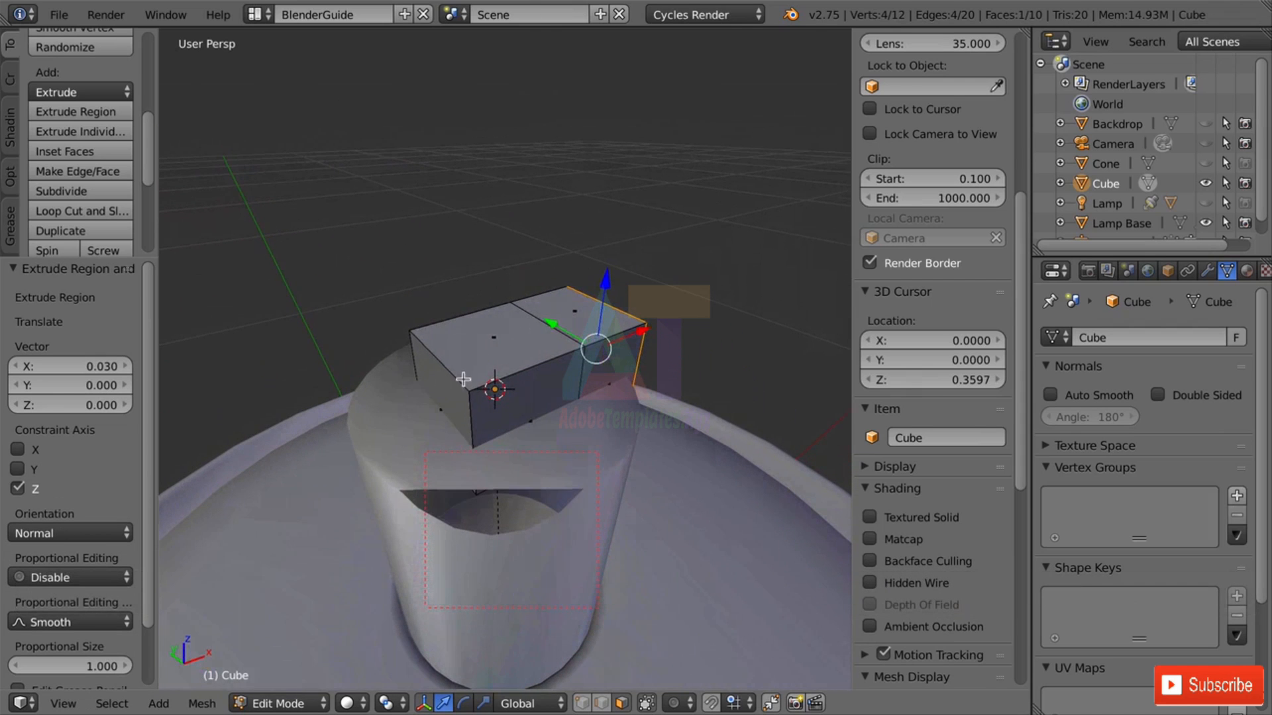
right_click(442, 388)
key(e)
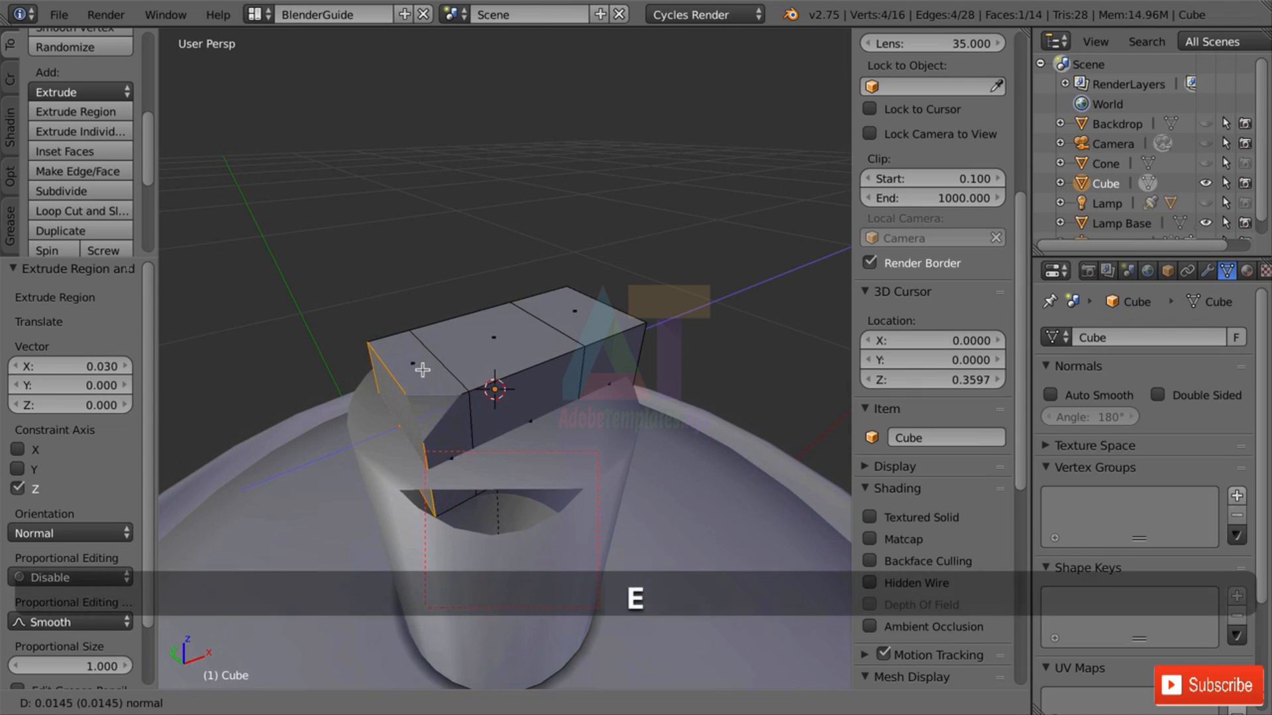
key(KP_Decimal)
key(KP_0)
key(KP_3)
key(Return)
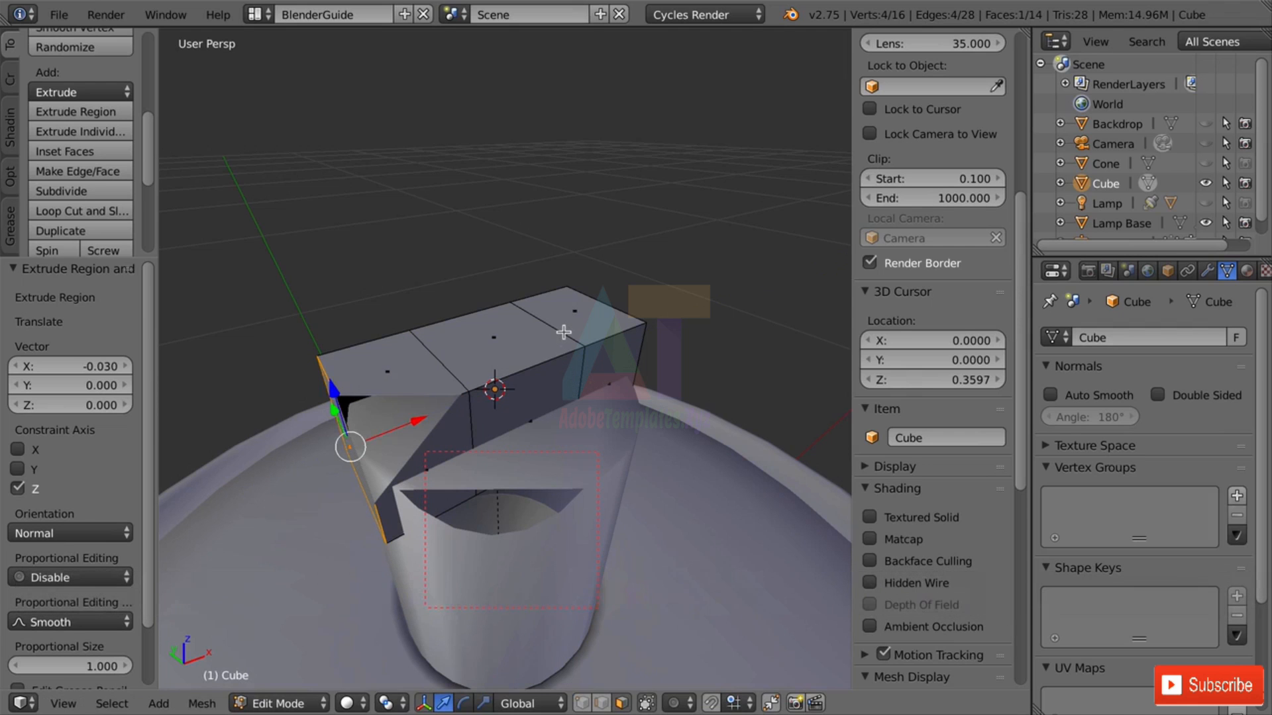
Select the cube's whole mesh and scale it along the Y axis by about 2.43.
key(s)
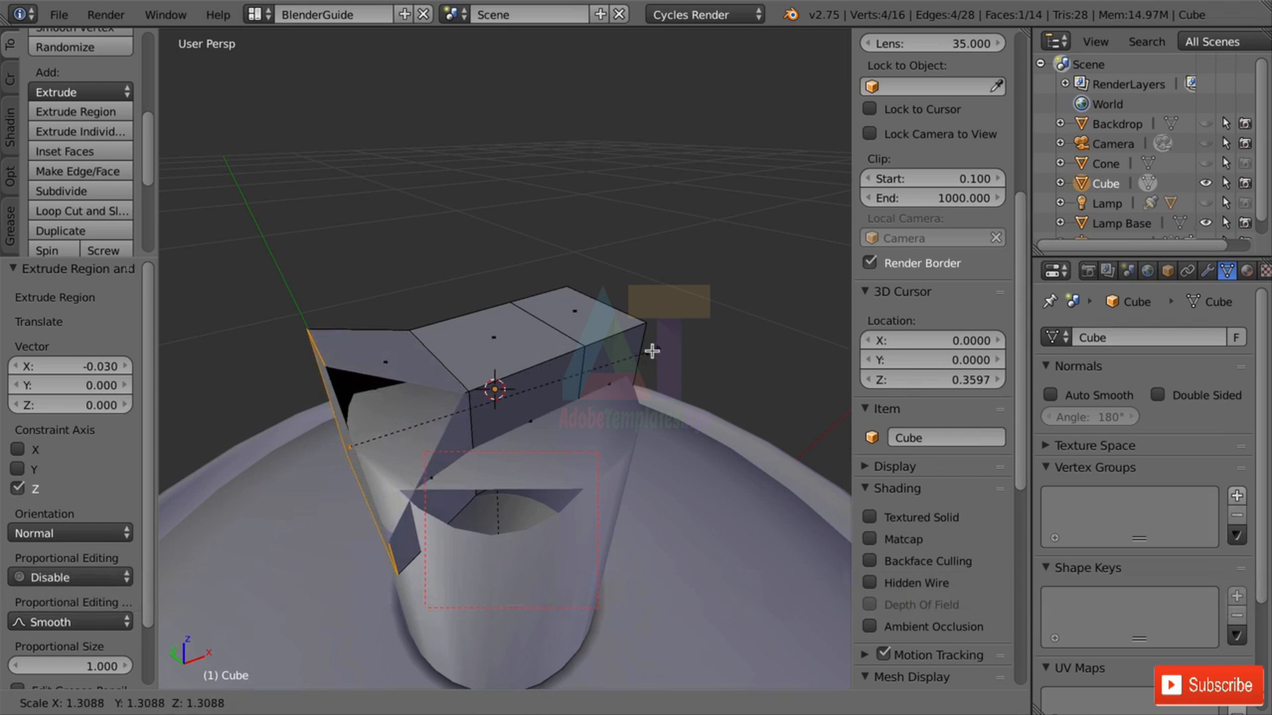
key(Escape)
key(a)
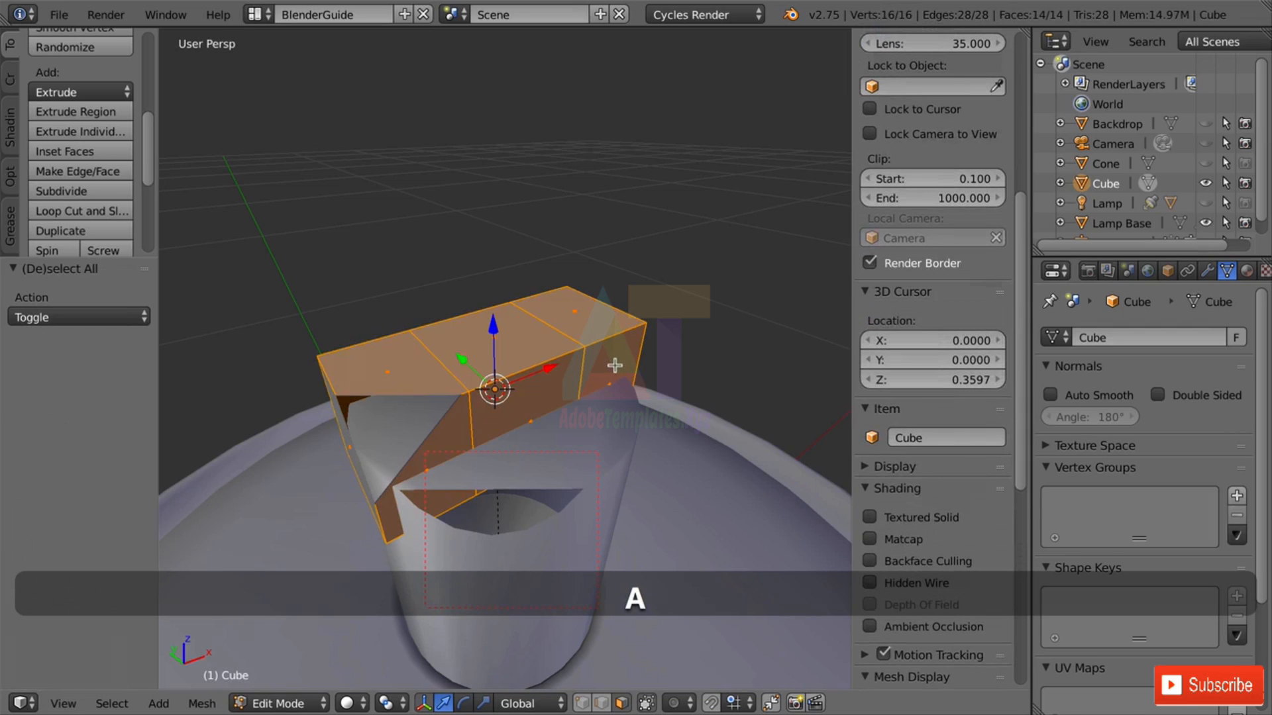
key(s)
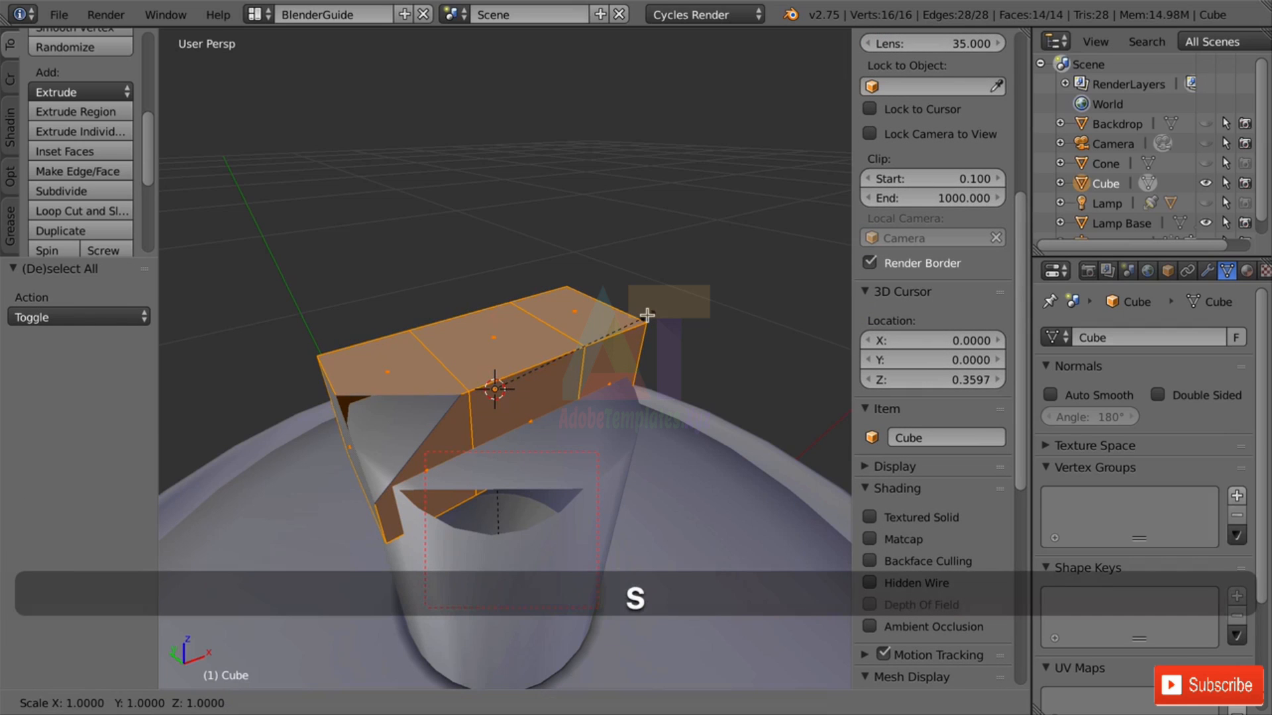
key(y)
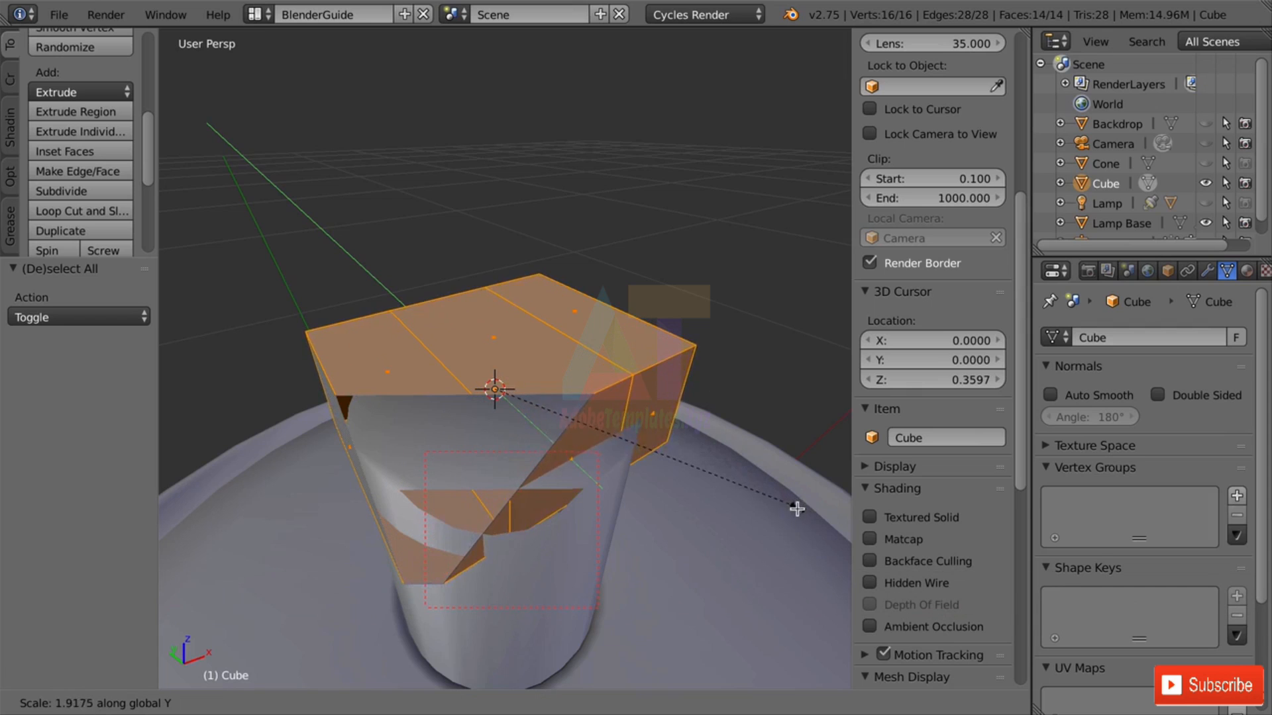
click(838, 617)
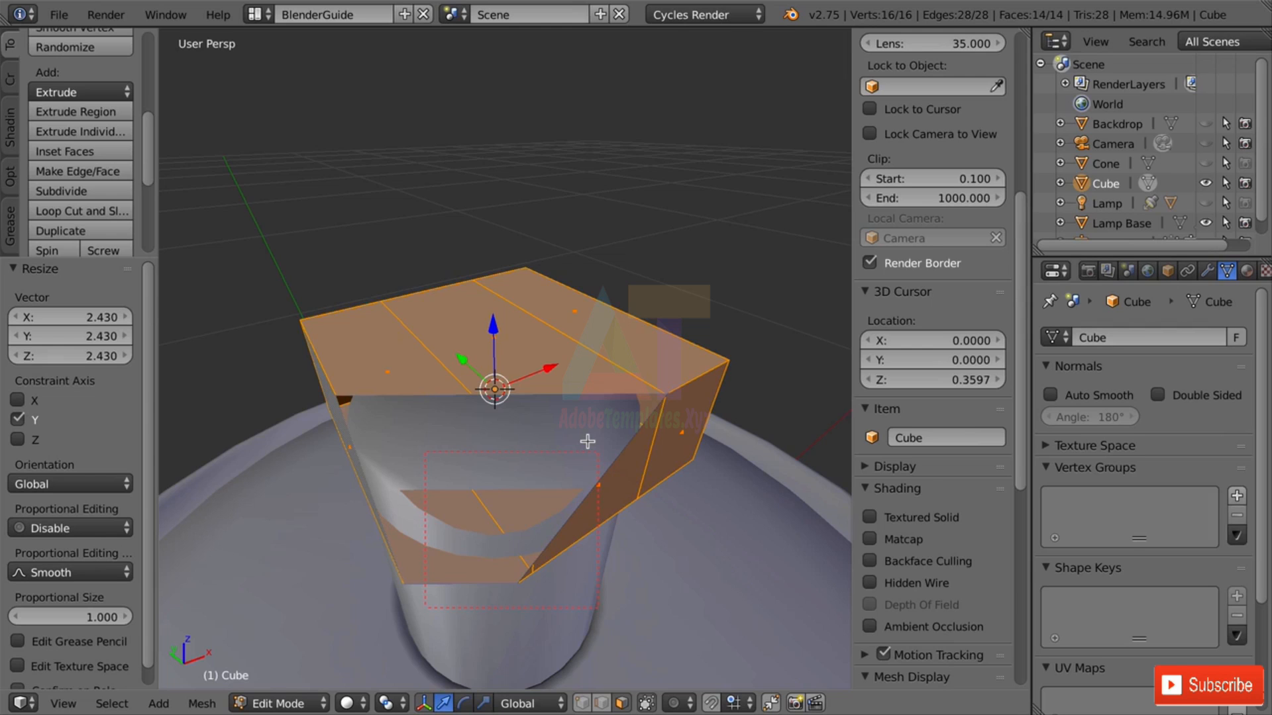
scroll(657, 428, down, 5)
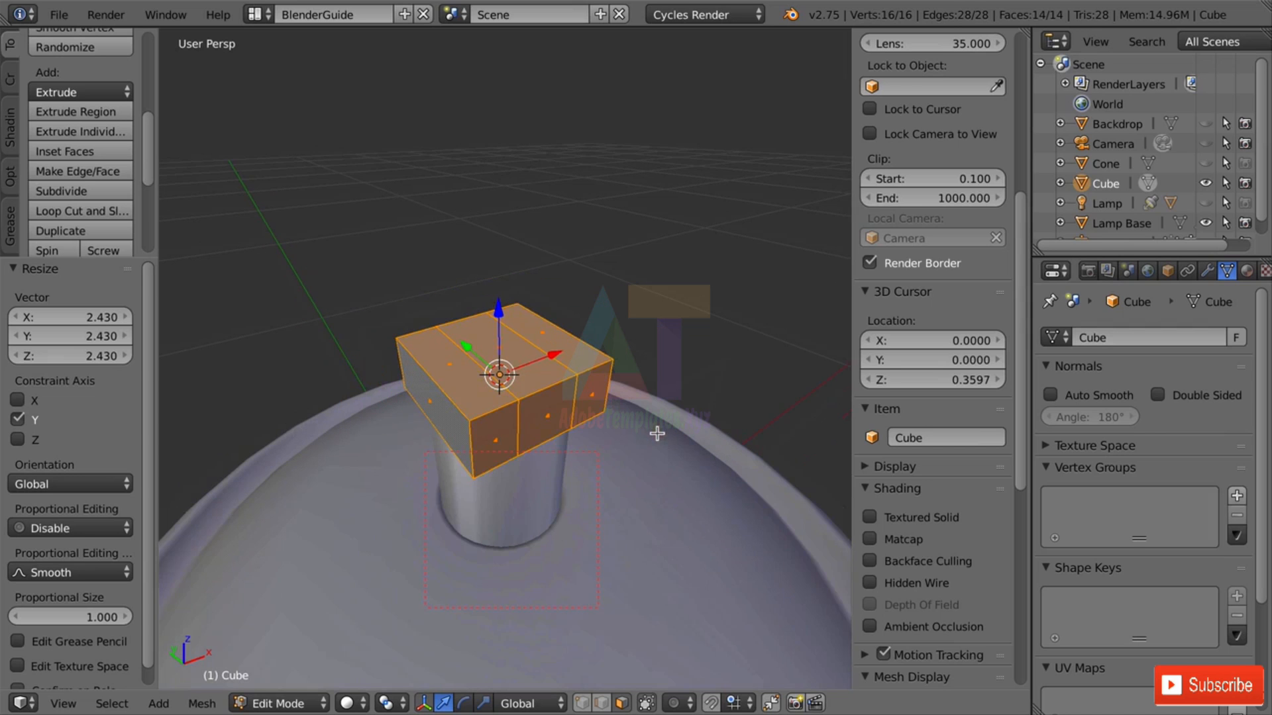
middle_drag(705, 403, 821, 338)
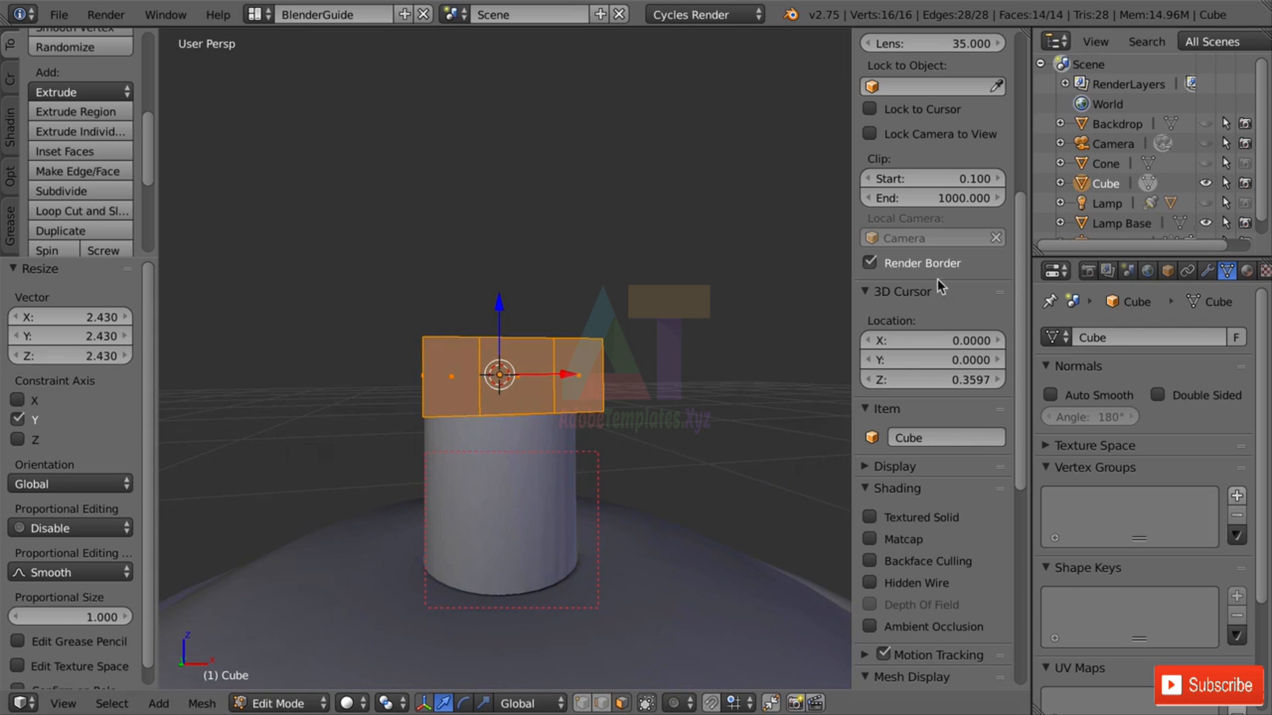
Try to unite the Stem with the Cube using a Boolean modifier set to Union.
key(Tab)
right_click(579, 448)
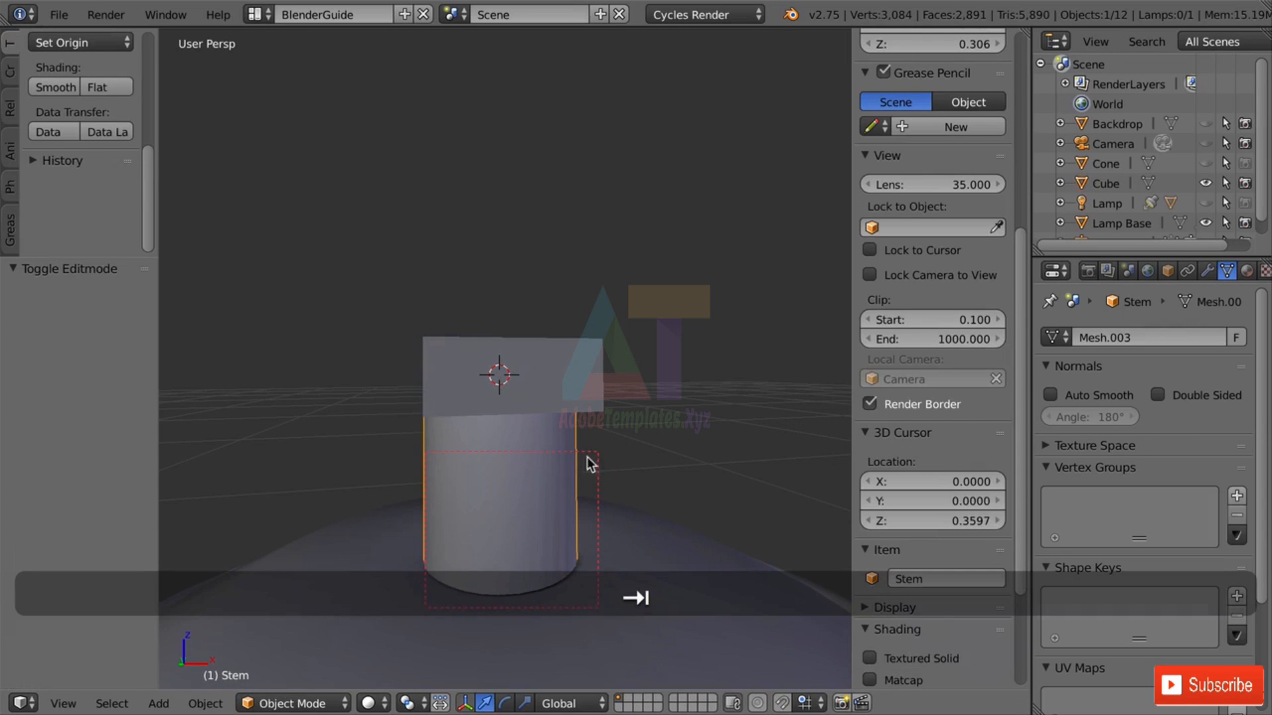
click(1206, 271)
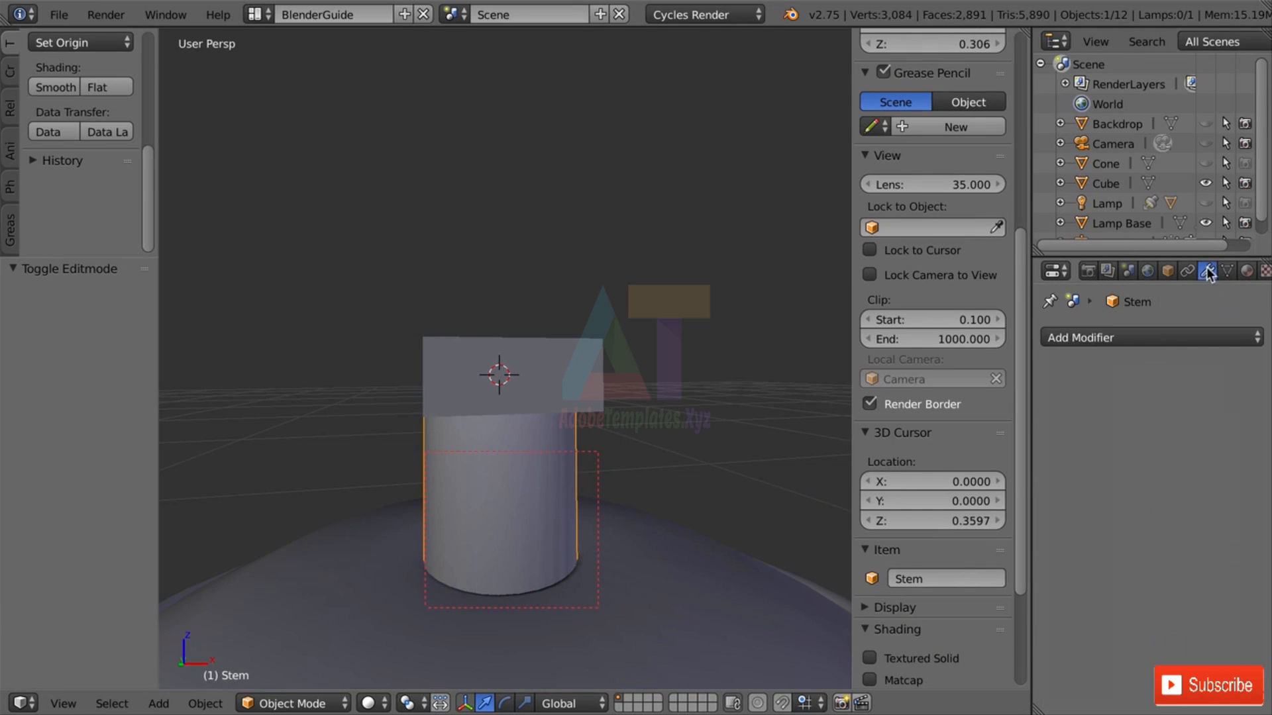
click(1113, 332)
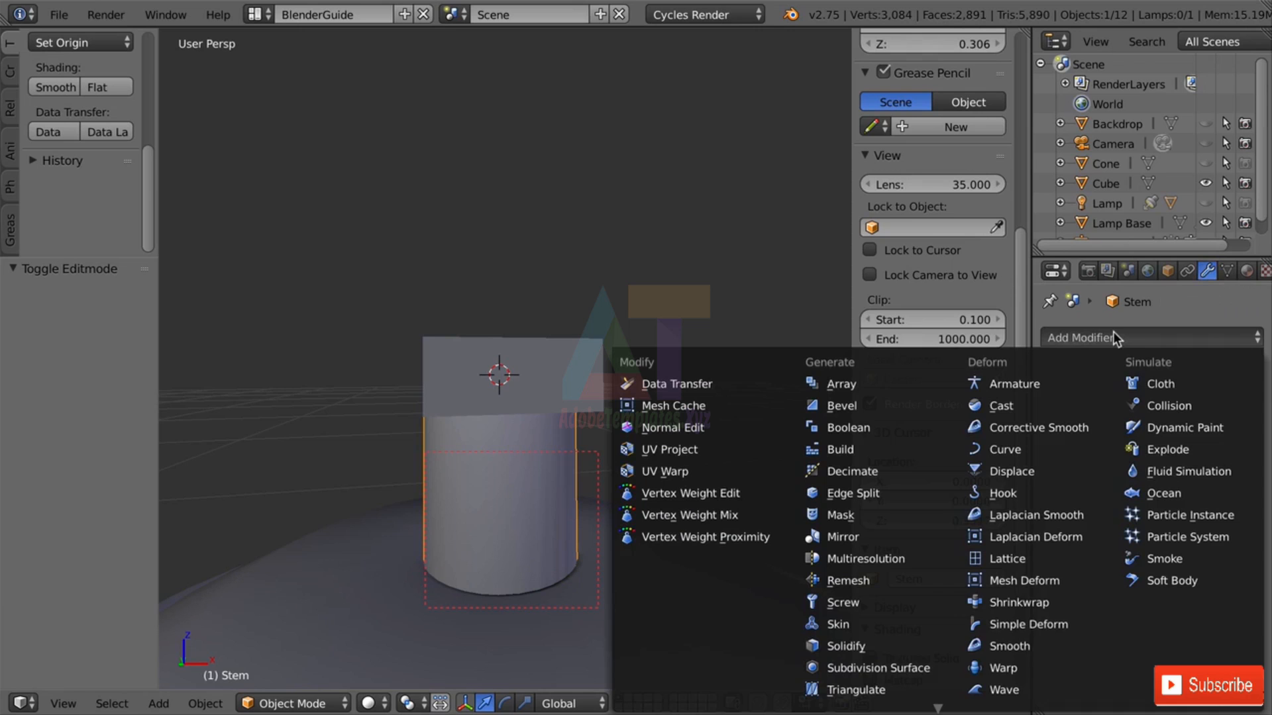
click(885, 426)
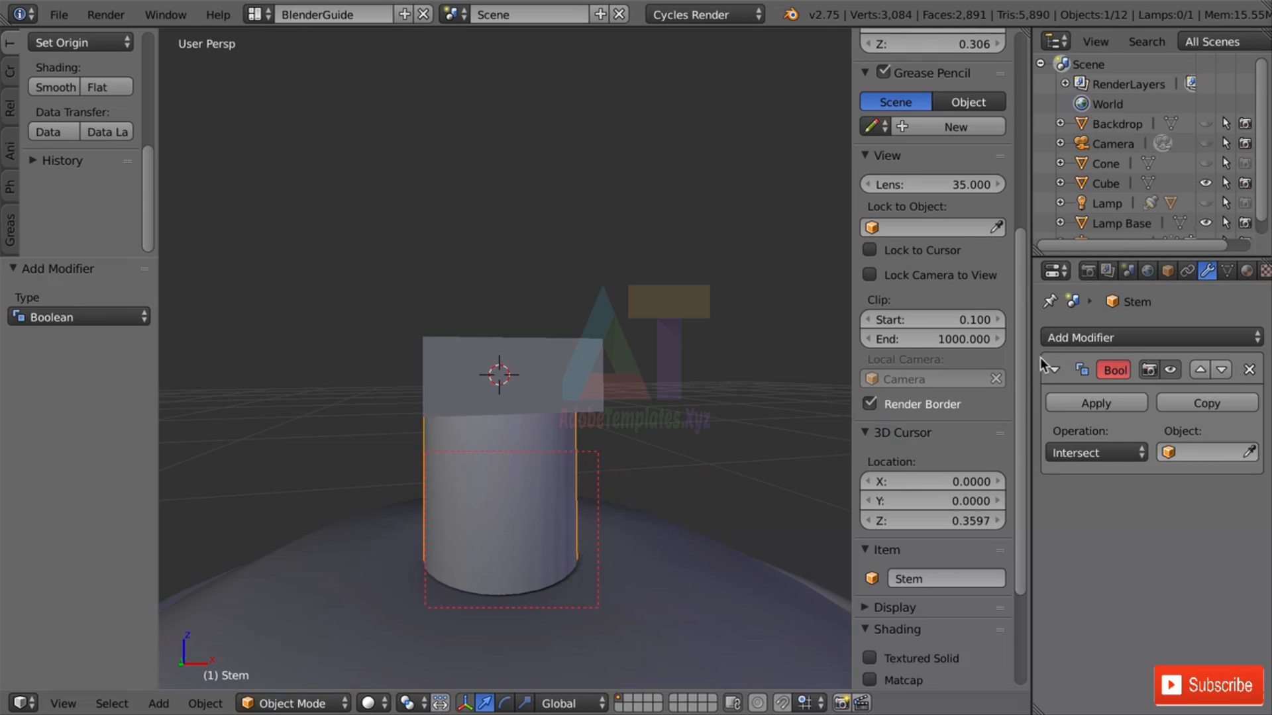
click(1095, 454)
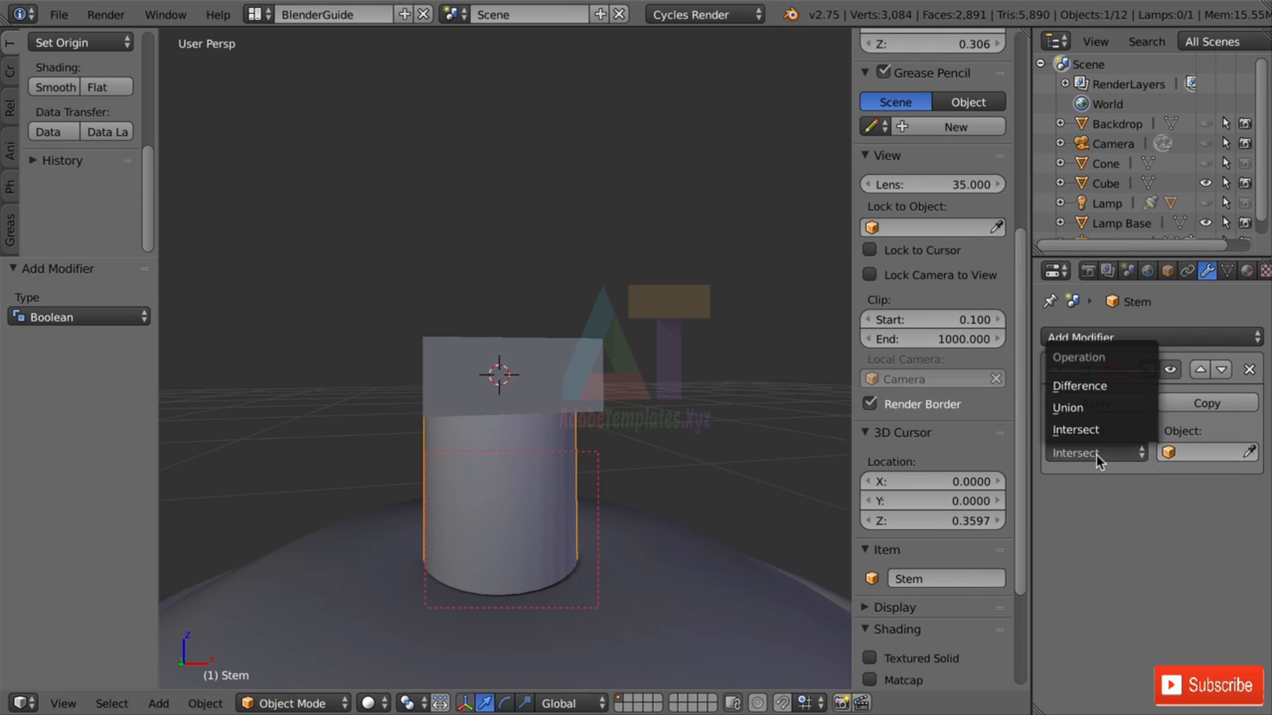
click(1094, 402)
click(1190, 452)
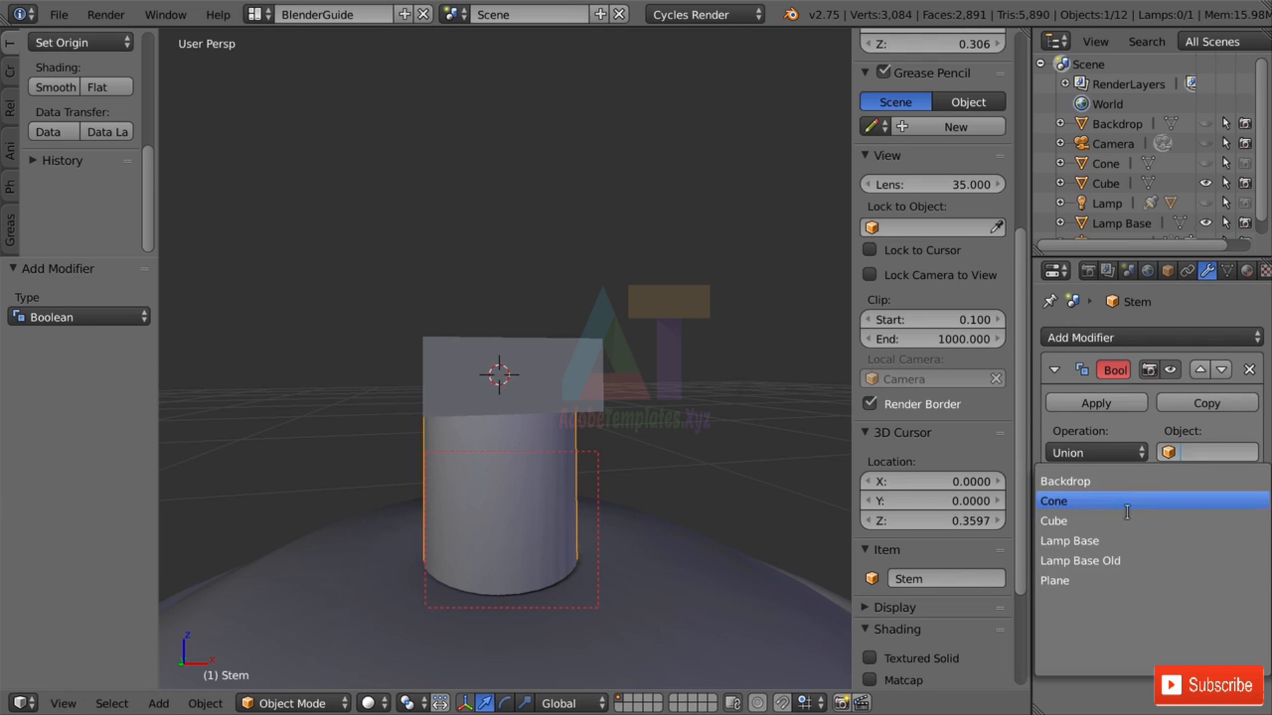
click(1111, 521)
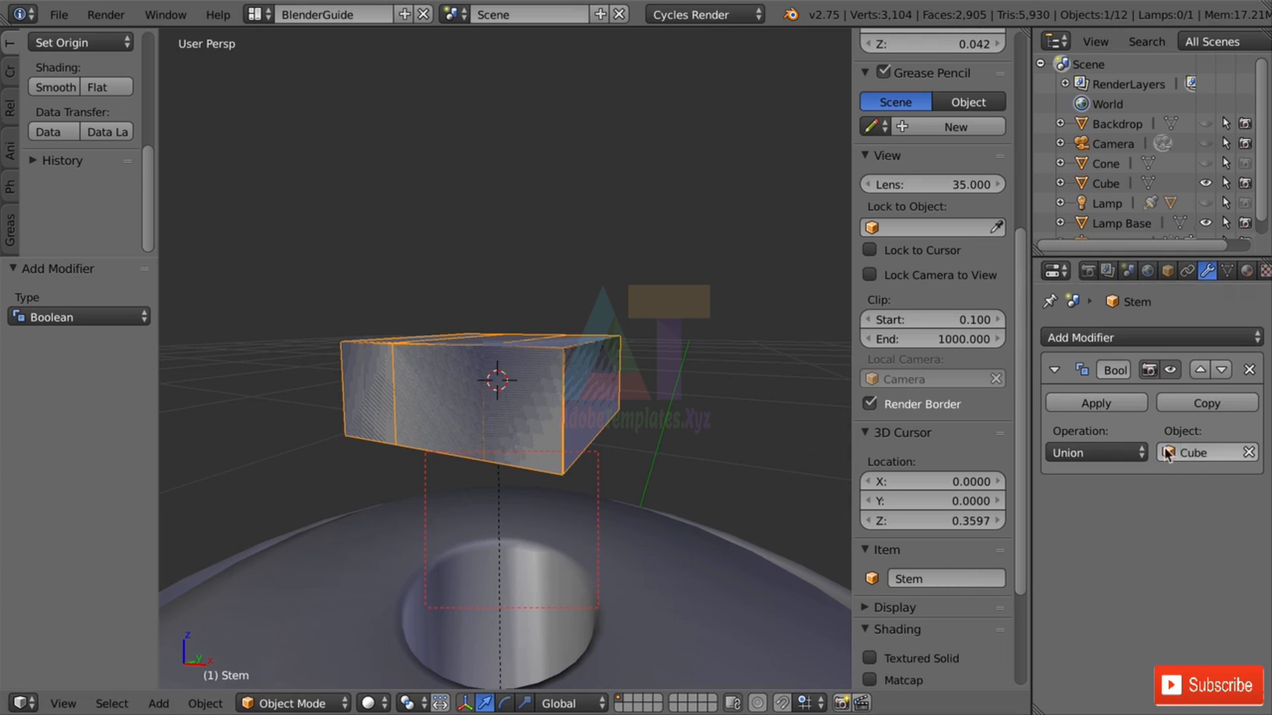
click(1249, 454)
click(1248, 371)
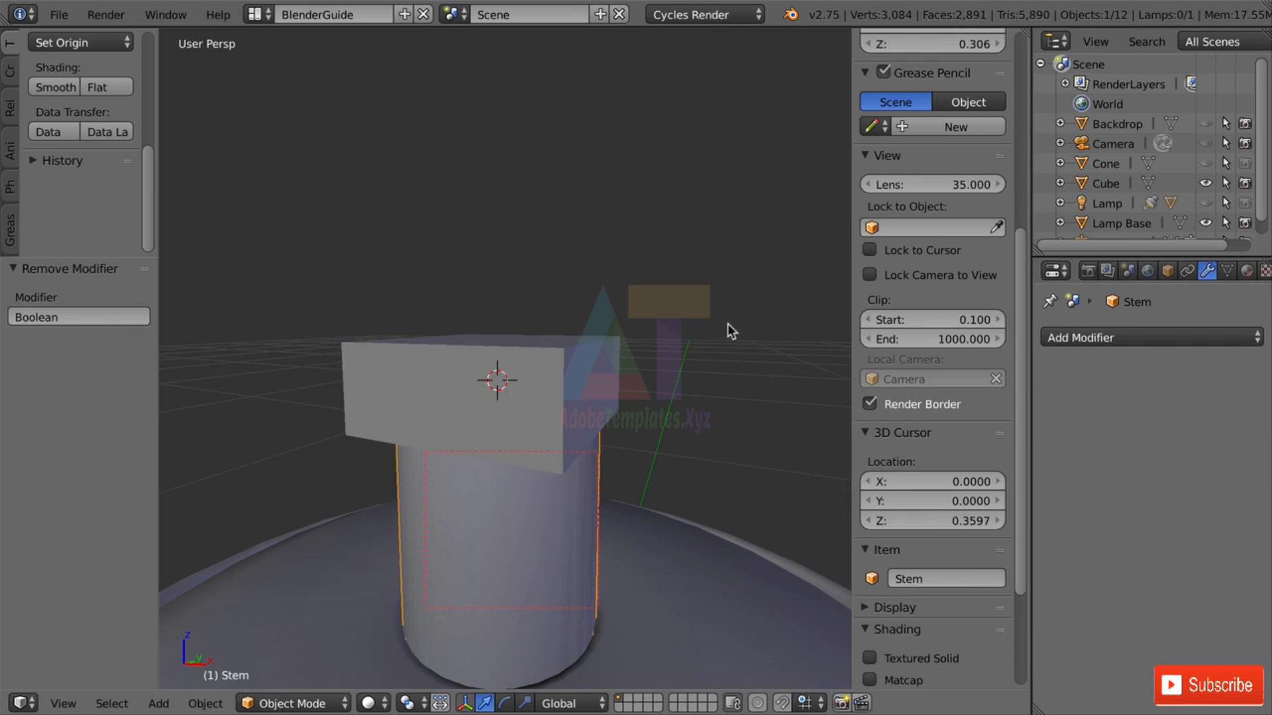
Expand Lamp Rig in the scene hierarchy and check which entries are the Cube and the Stem.
scroll(726, 331, down, 2)
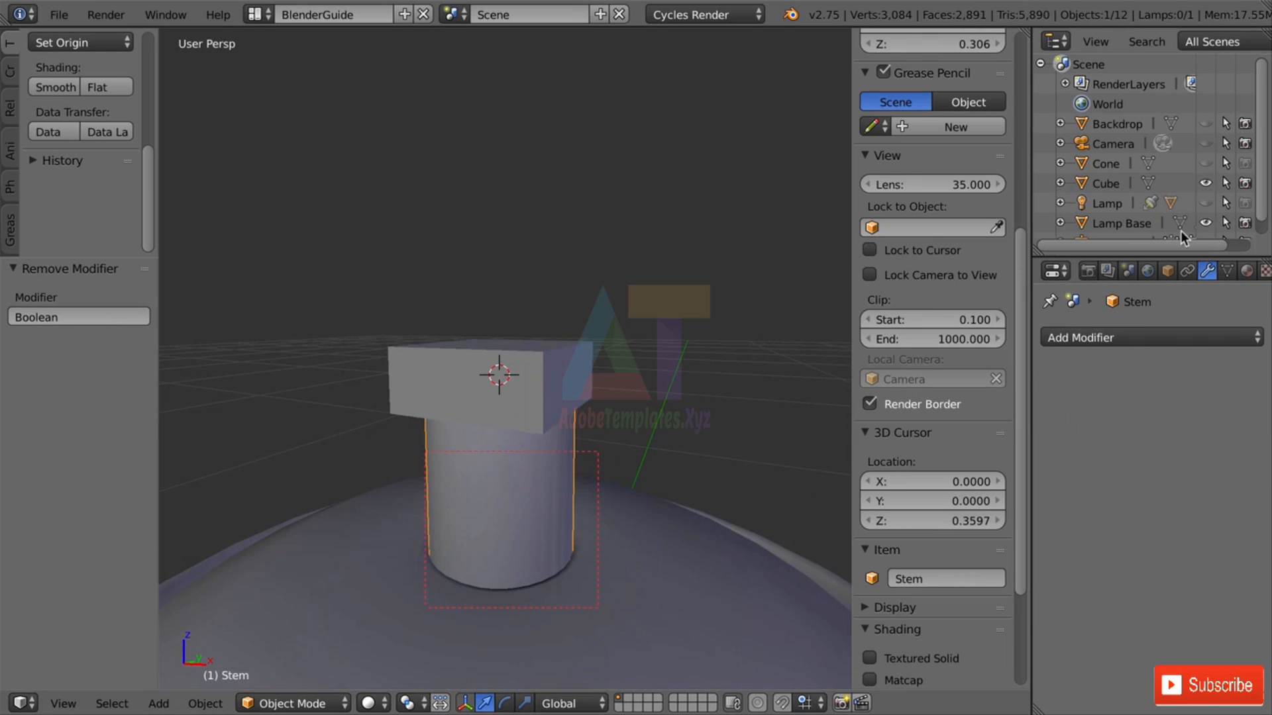
scroll(1192, 185, down, 1)
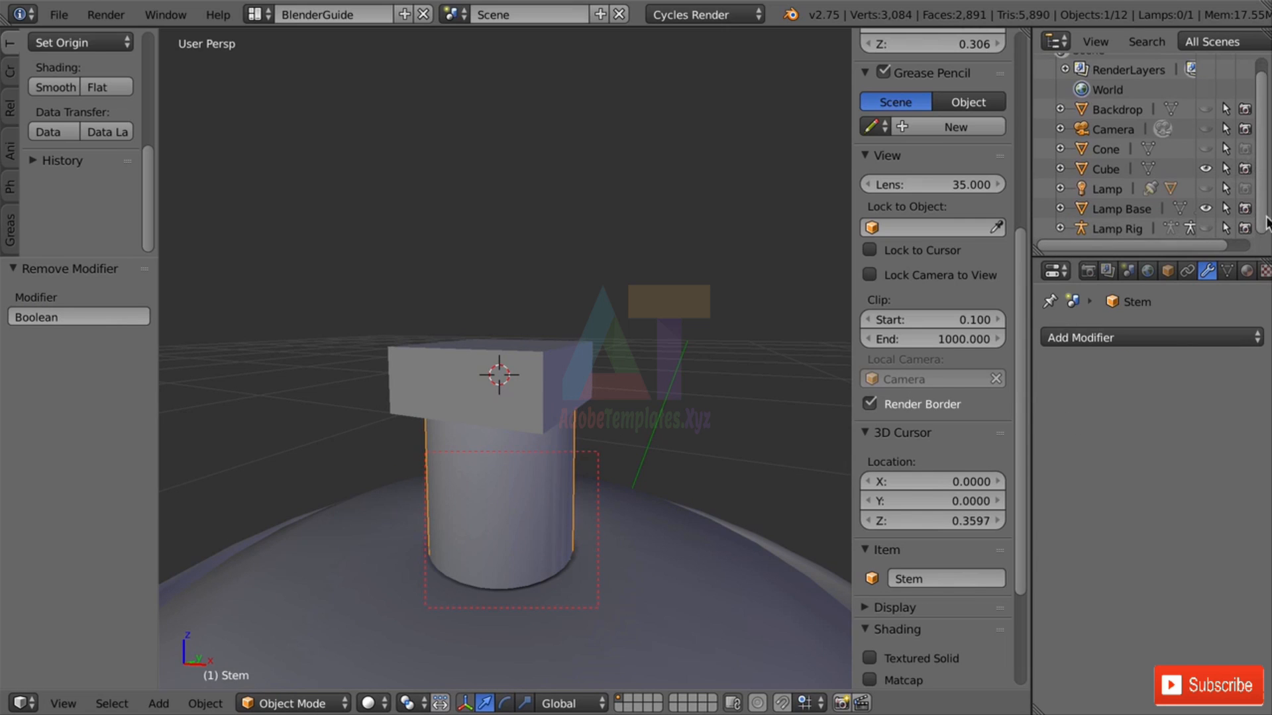
click(1060, 228)
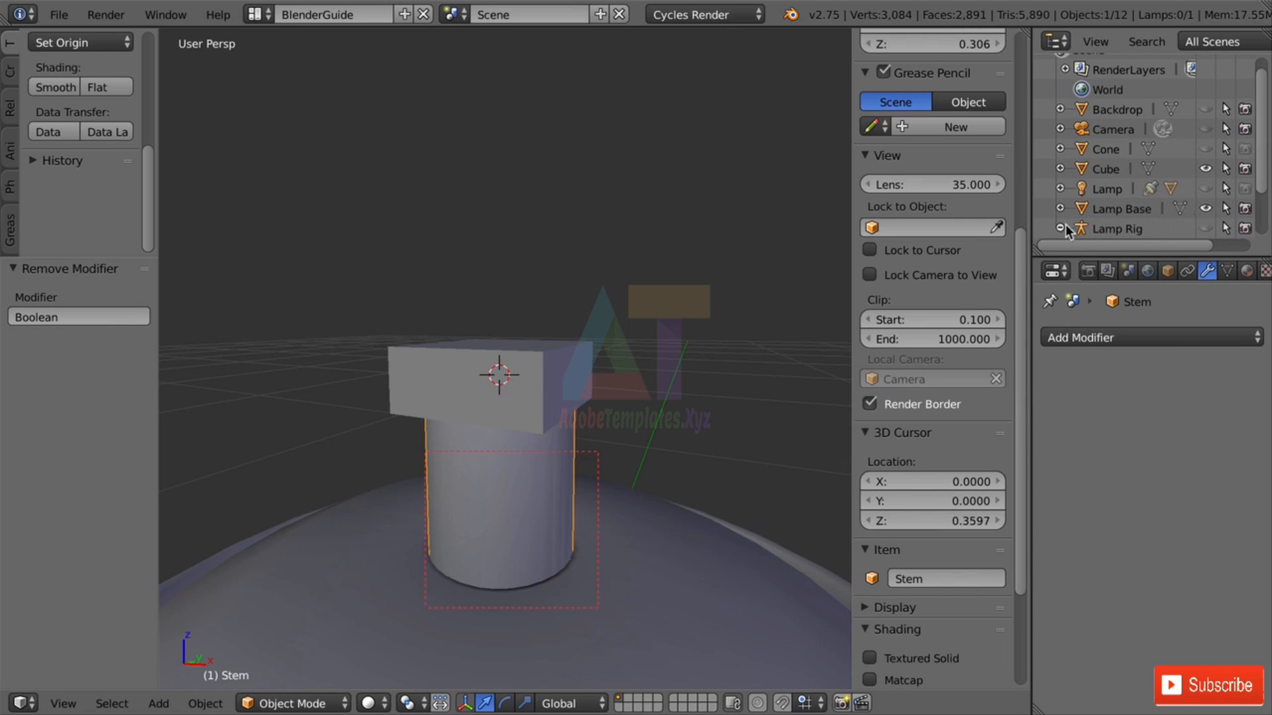
scroll(1161, 165, down, 3)
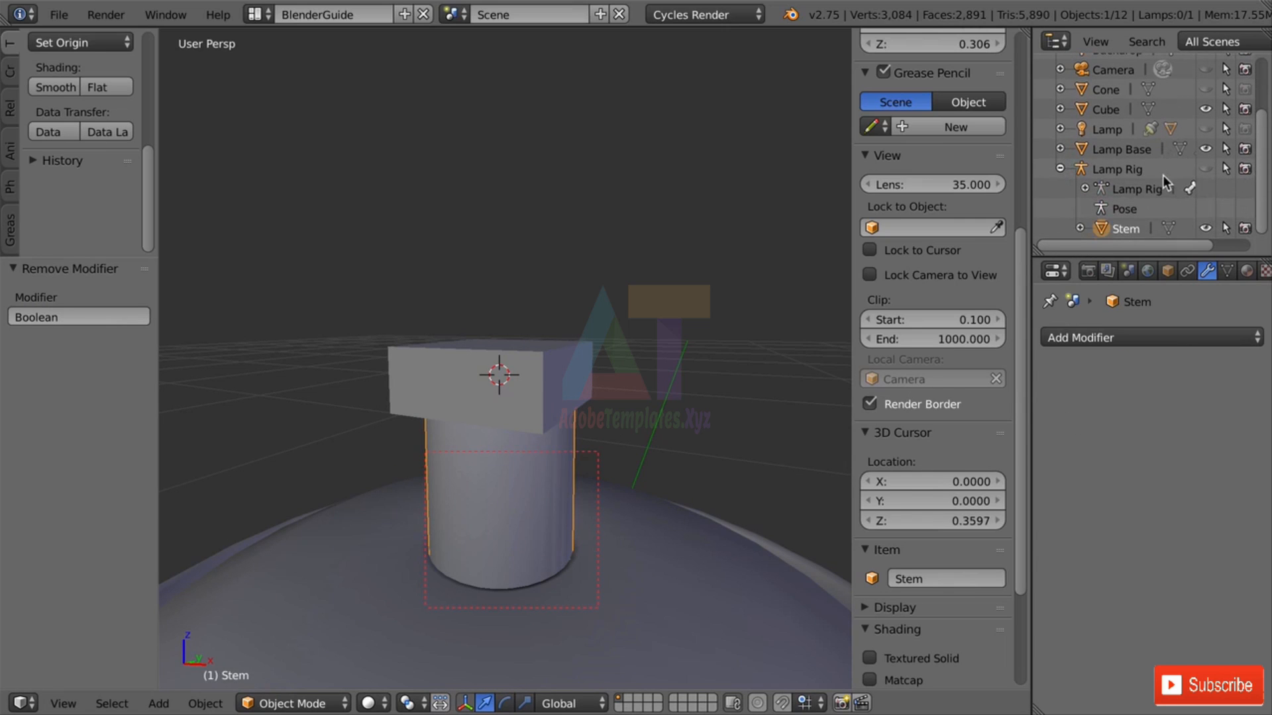
click(1092, 109)
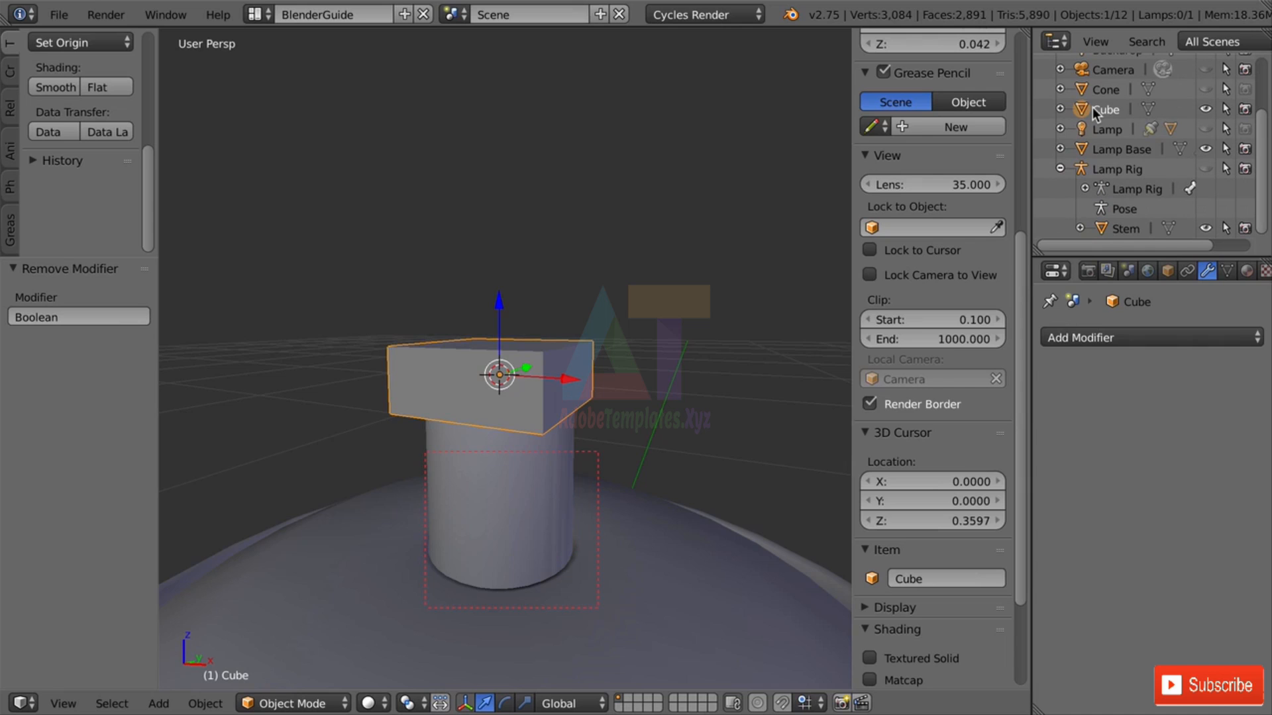
click(1119, 228)
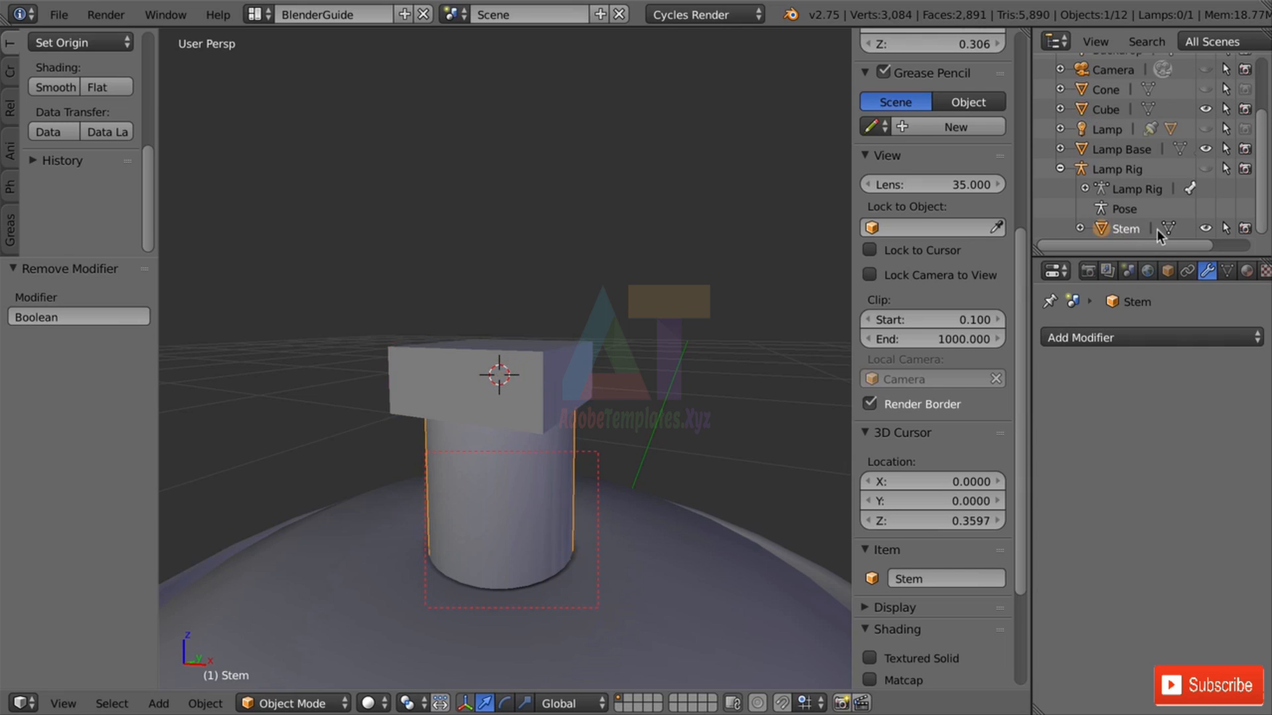
Add a Boolean modifier to the Stem with the Union operation and the Cube as its object.
click(1137, 327)
click(883, 420)
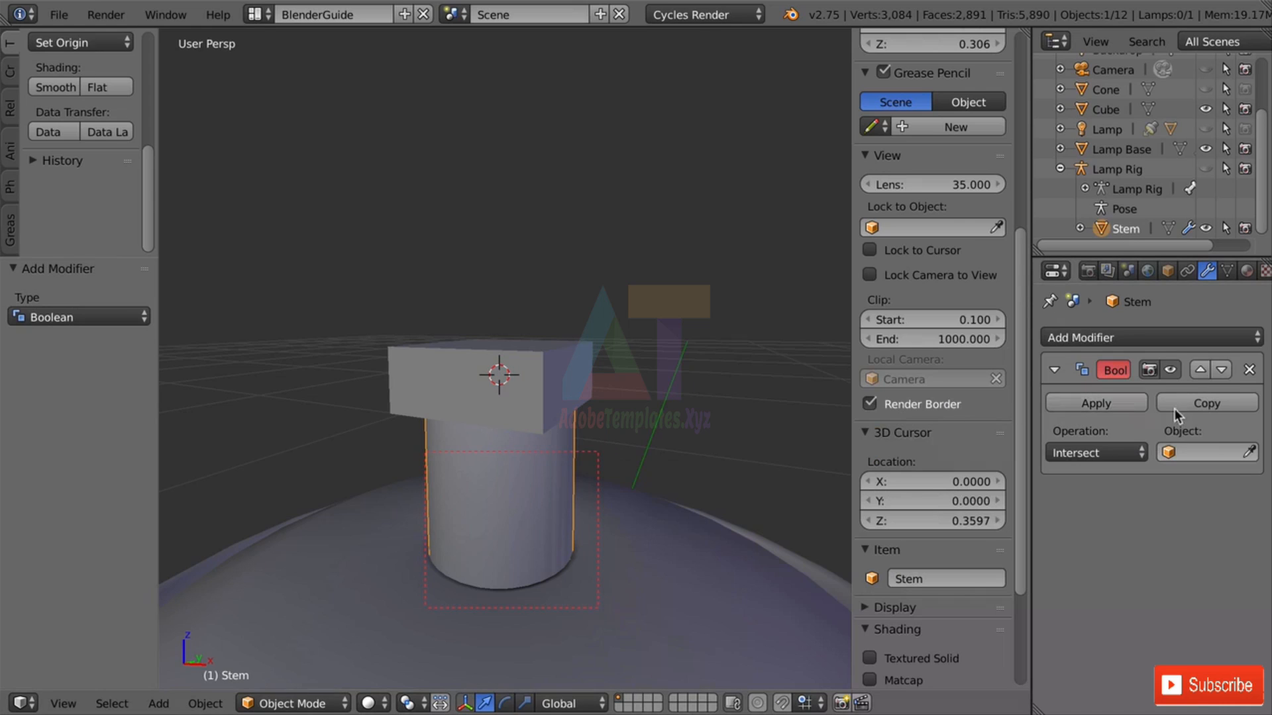
click(1122, 444)
click(1106, 408)
click(1199, 453)
click(1093, 518)
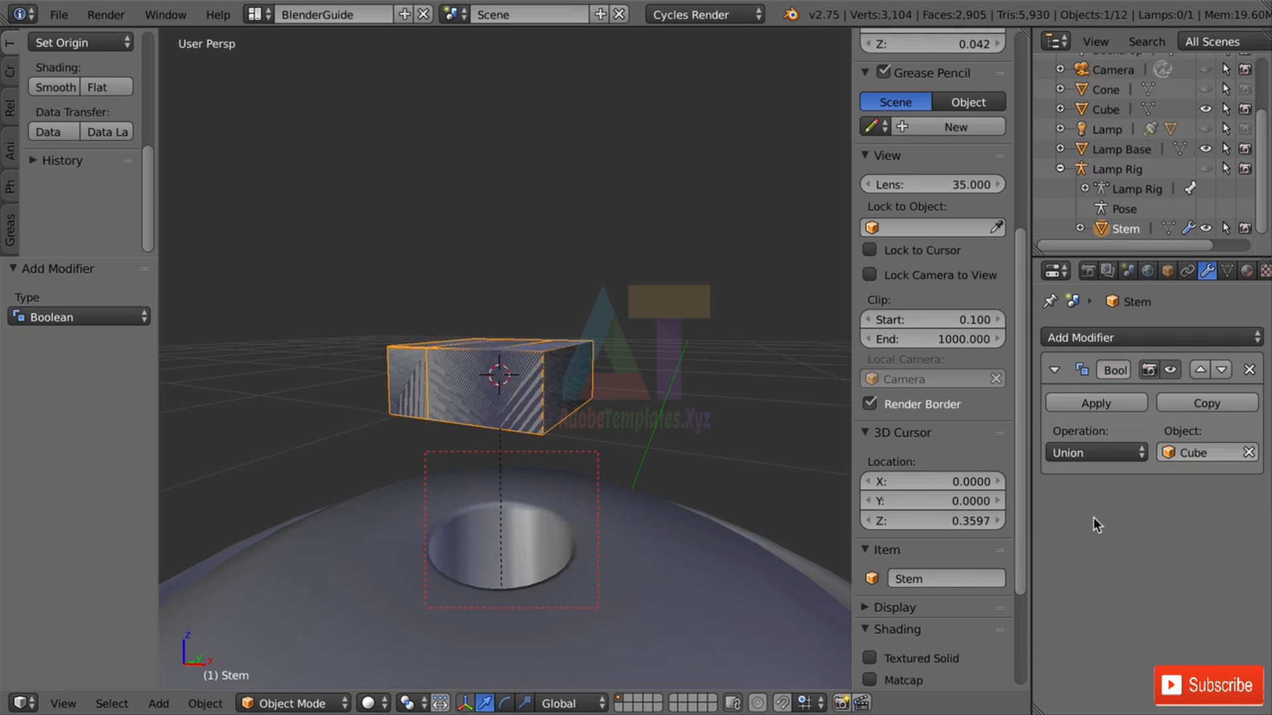
mouse_move(745, 376)
middle_down()
mouse_move(753, 304)
mouse_move(729, 308)
mouse_move(749, 393)
mouse_move(707, 394)
mouse_move(737, 384)
middle_up()
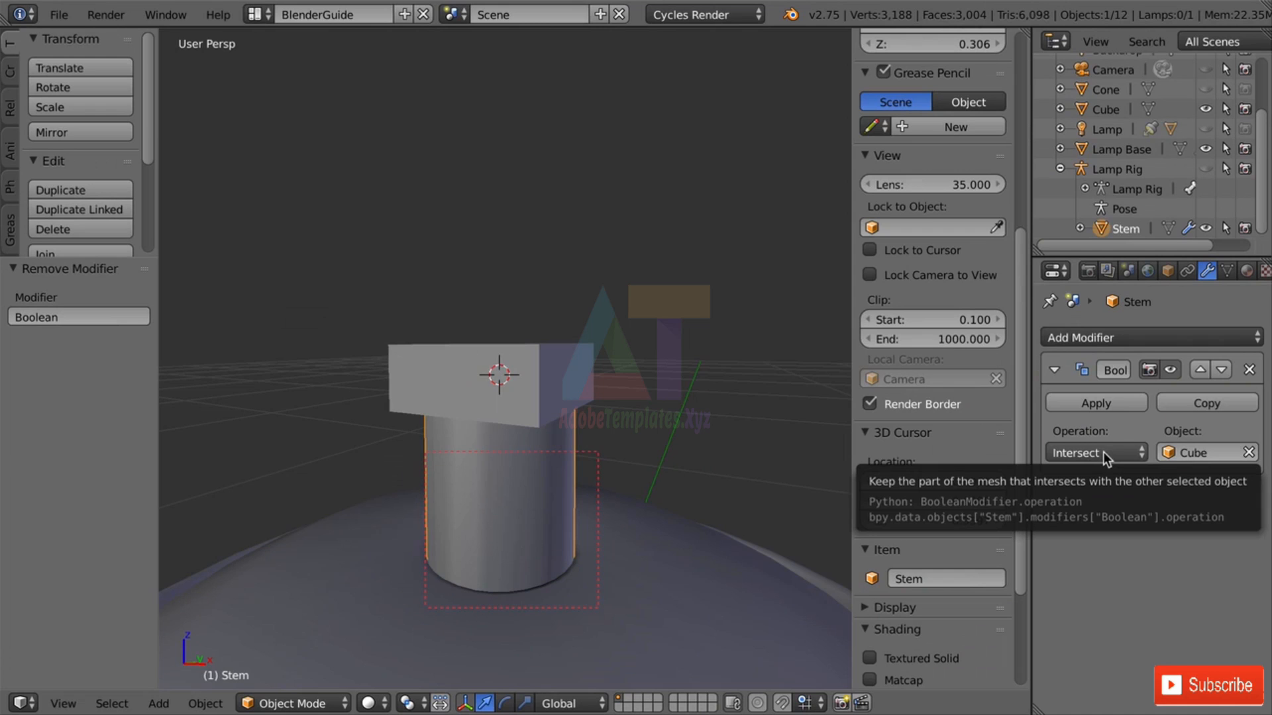
click(66, 15)
click(140, 169)
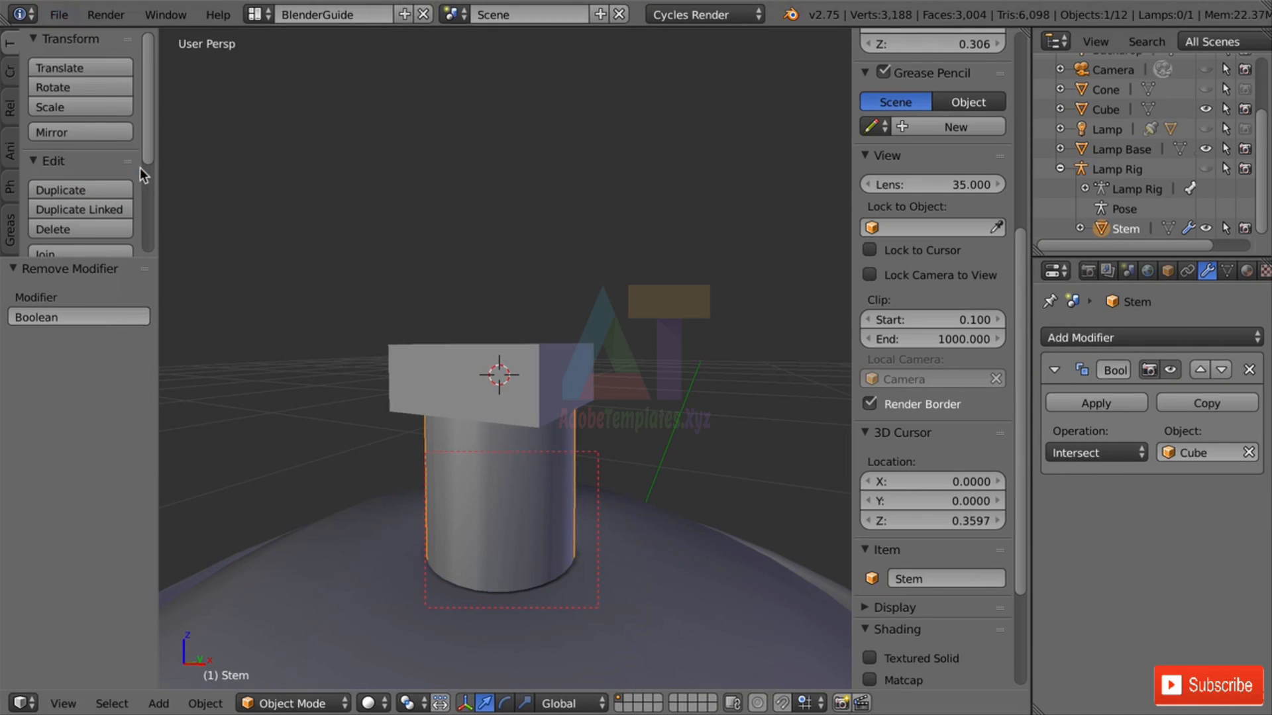
Quit and restart the program, and reopen the AnimatedLamp.blend file.
click(60, 14)
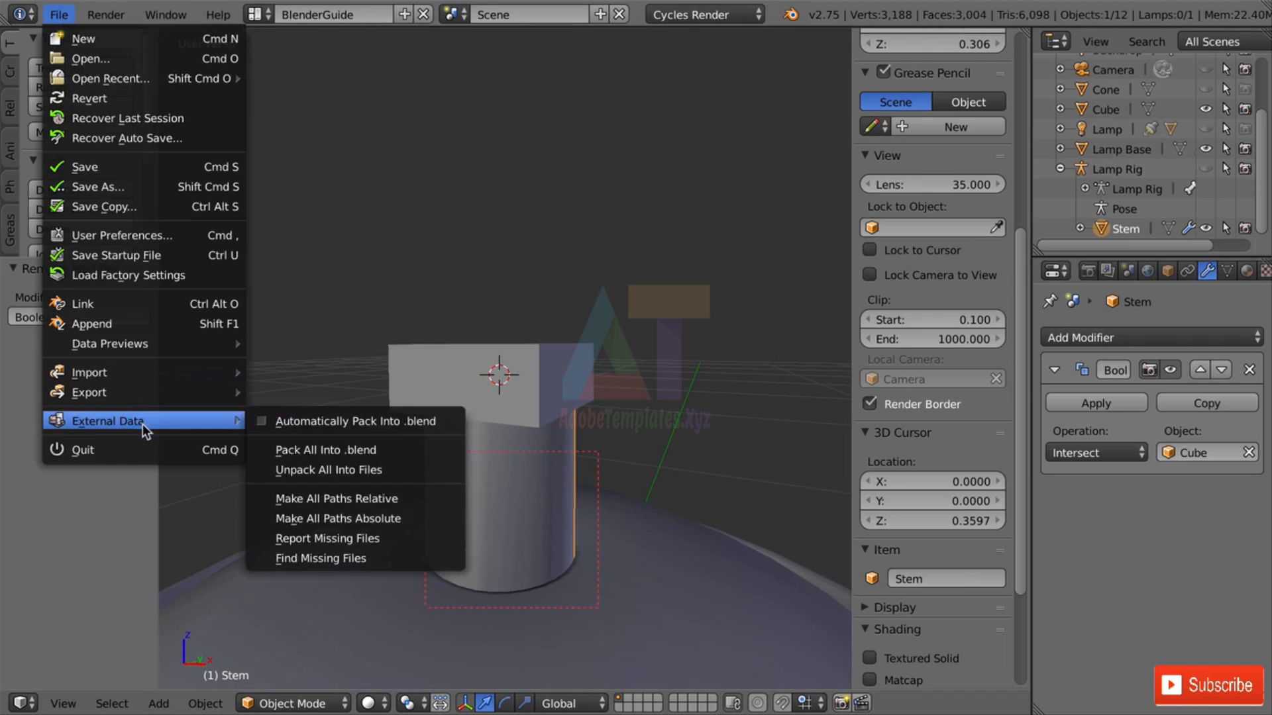
click(151, 450)
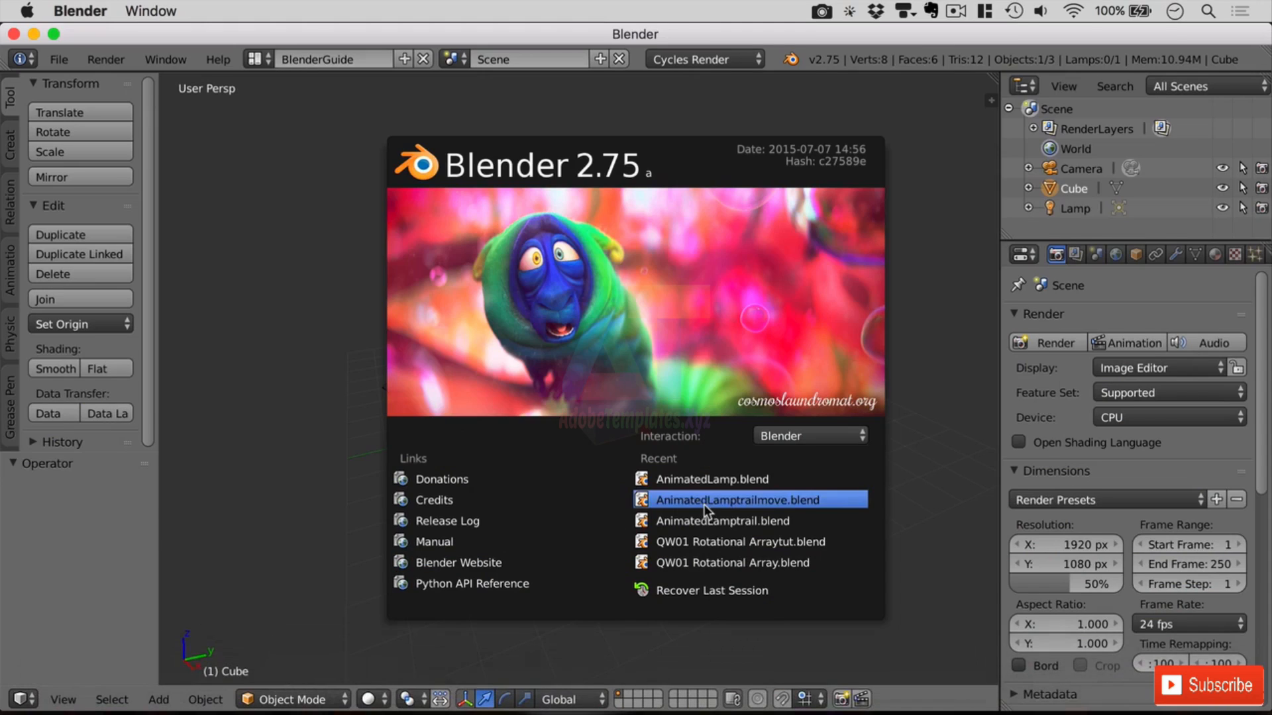
click(704, 503)
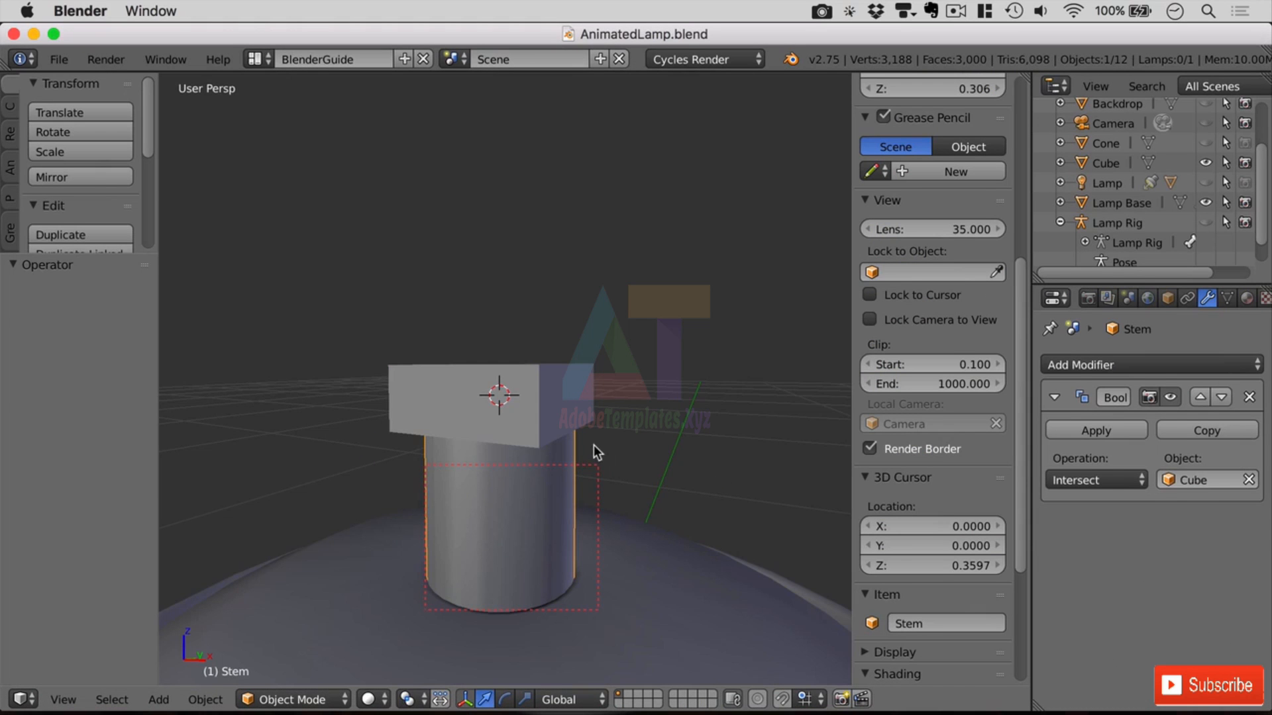
Switch the Stem's Boolean modifier to the Union operation and delete the Cube object from the scene.
click(1110, 478)
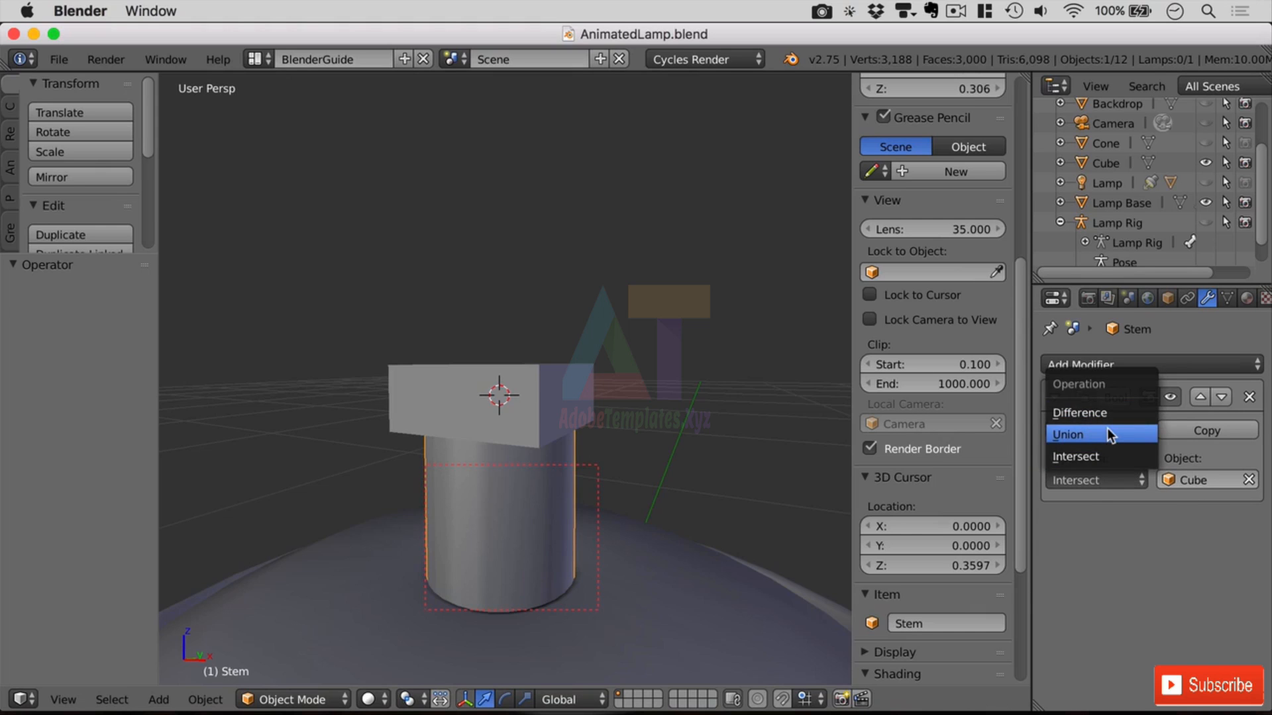
click(1110, 435)
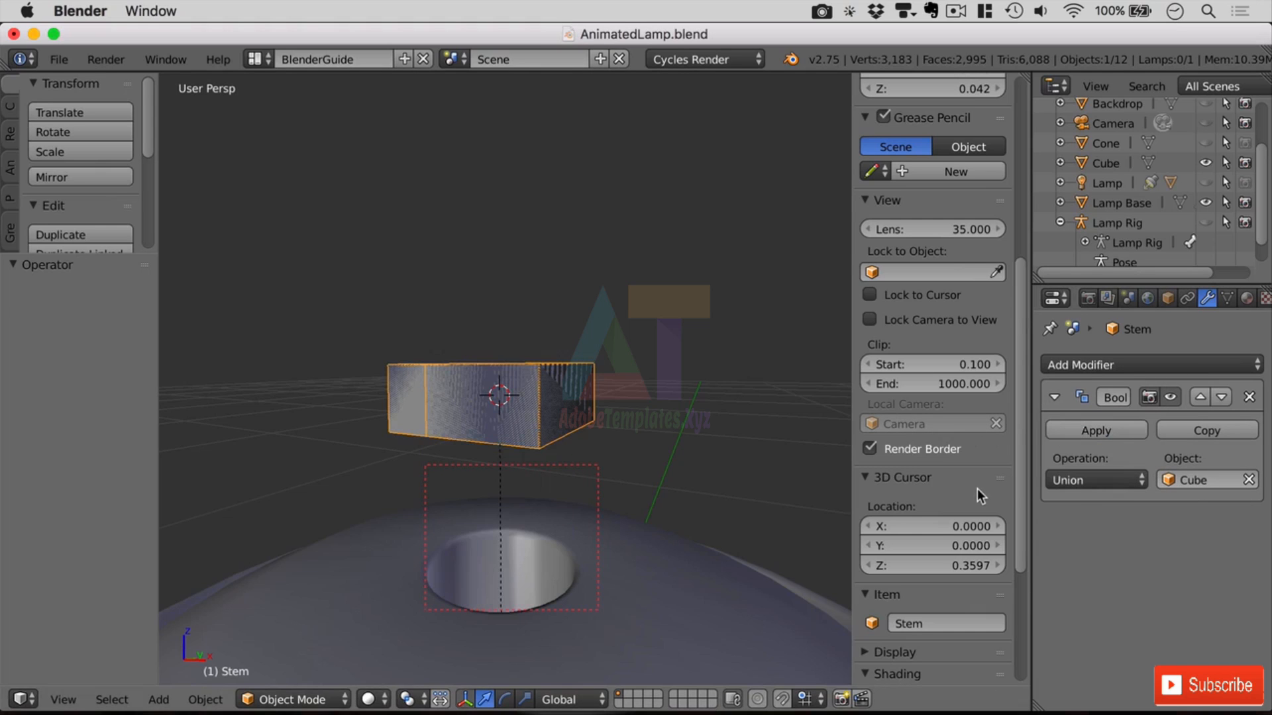
click(1102, 163)
right_click(1099, 164)
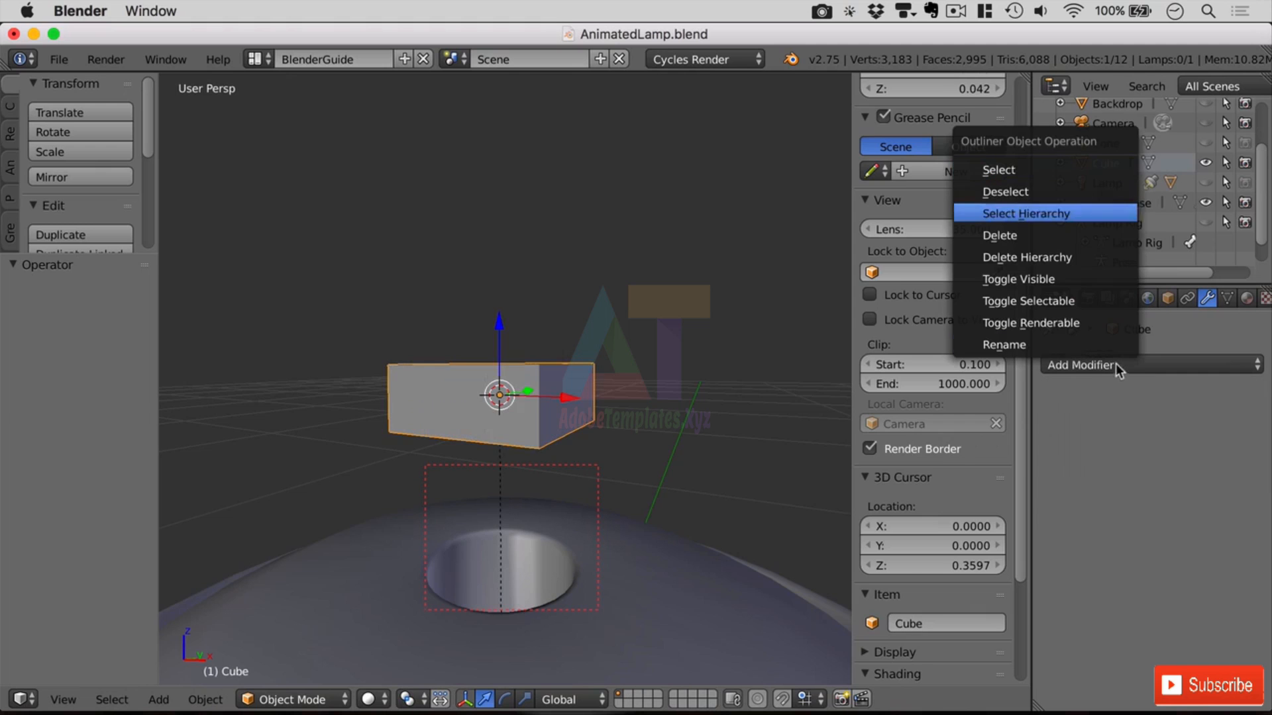
click(1016, 234)
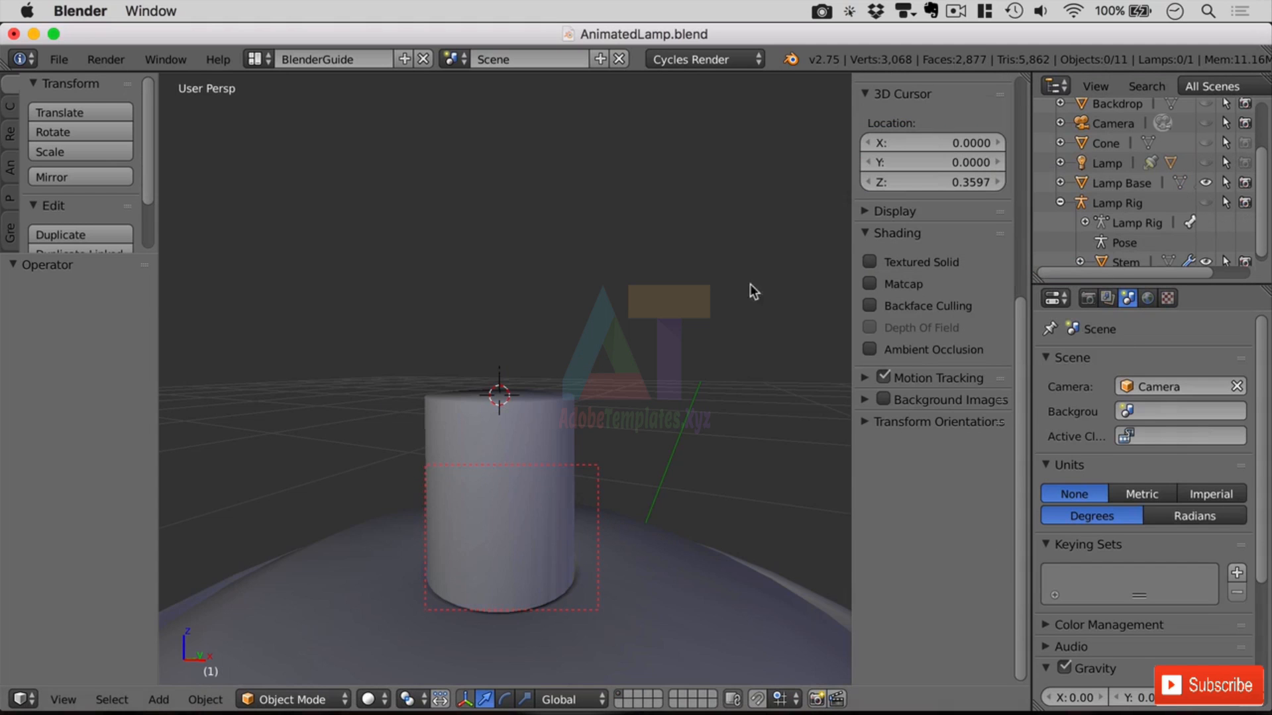
Add a new mesh cube at the 3D cursor on the stem's upper end and scale it to about 0.06.
scroll(716, 318, up, 3)
scroll(691, 315, down, 3)
key(shift+a)
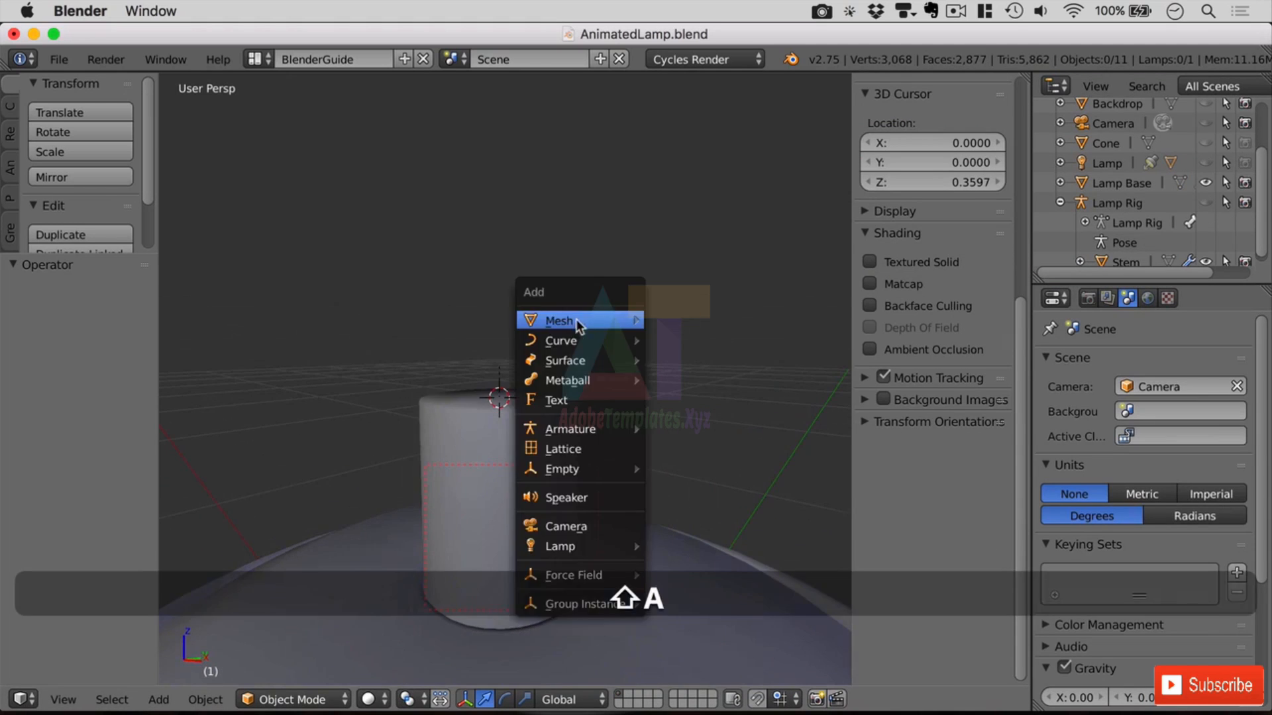
mouse_move(615, 347)
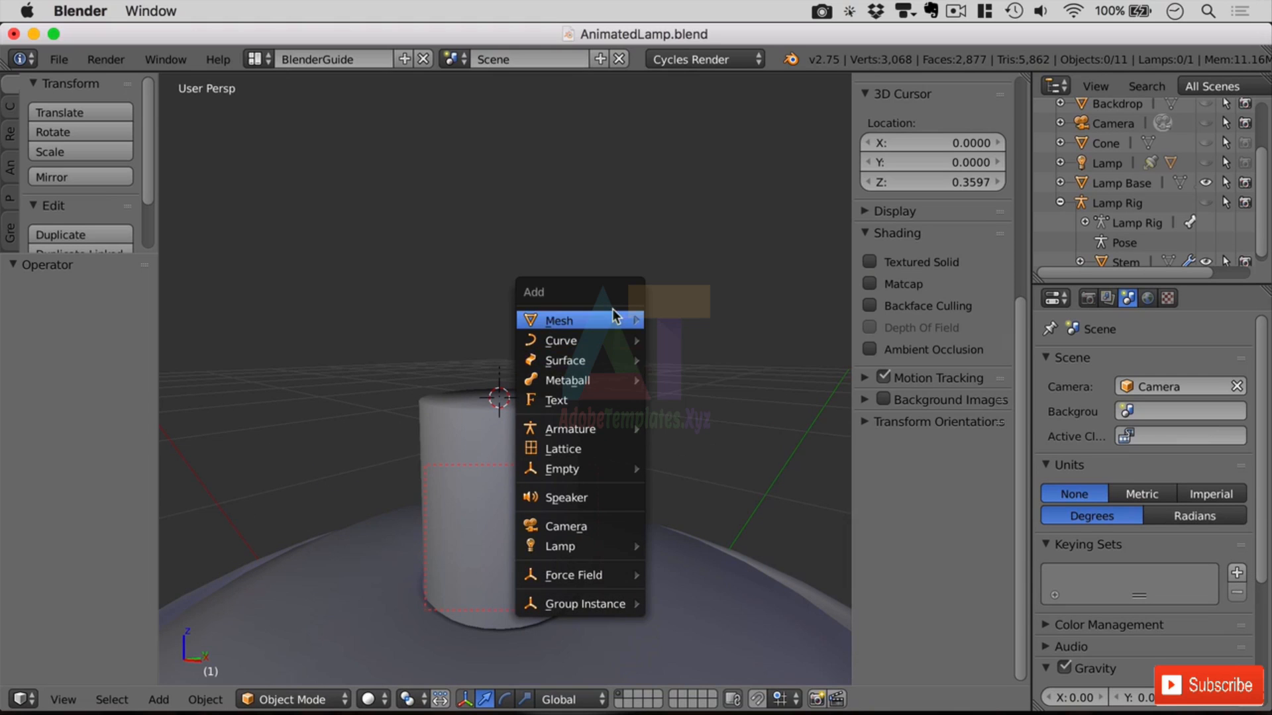
mouse_move(612, 313)
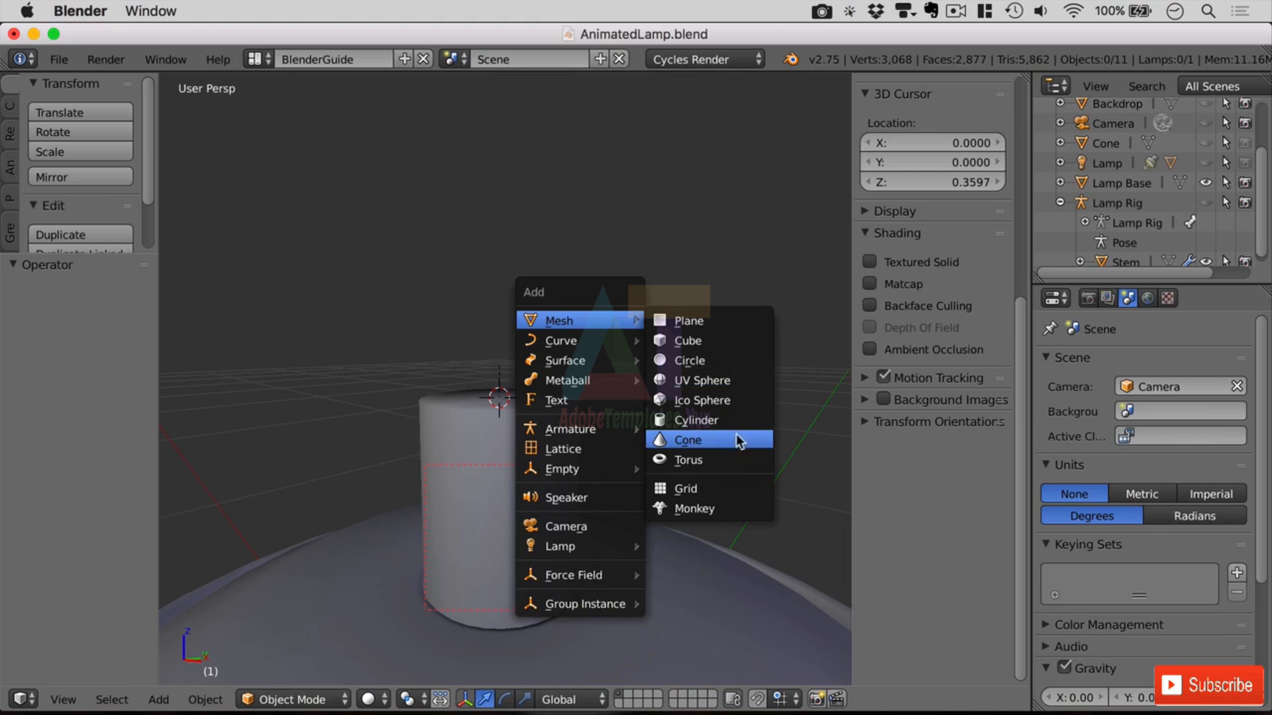
click(717, 340)
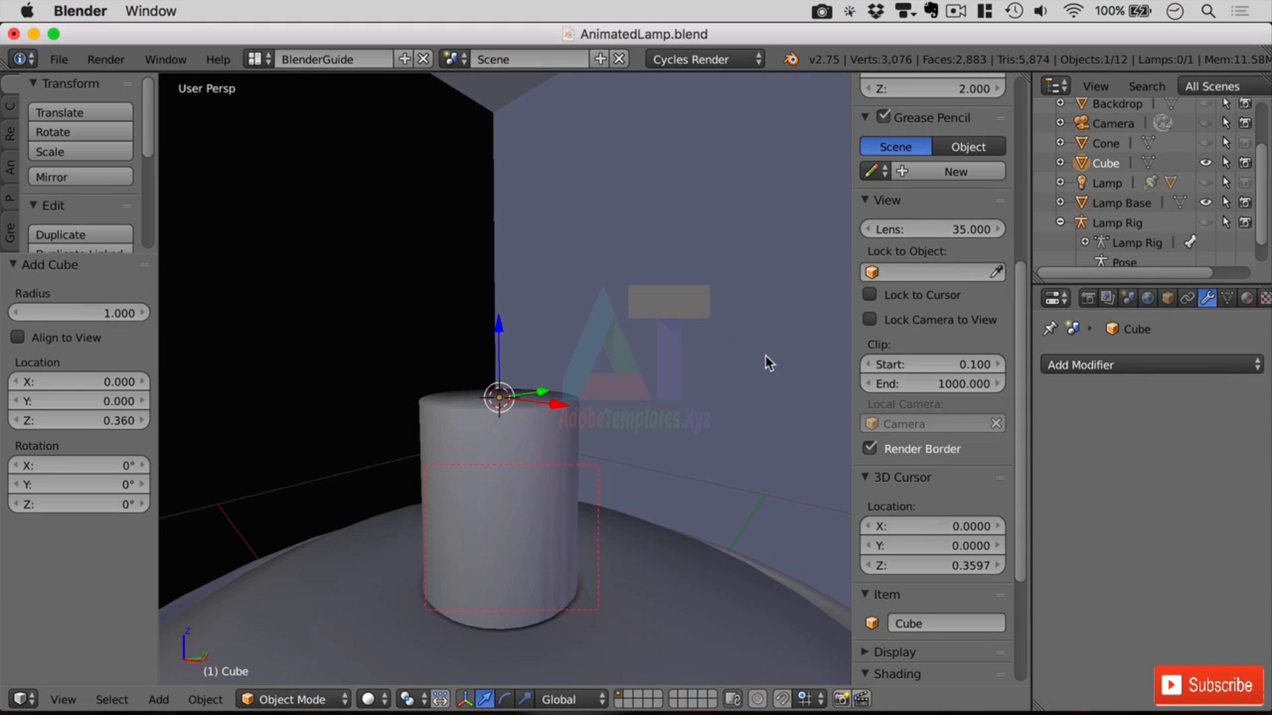
key(s)
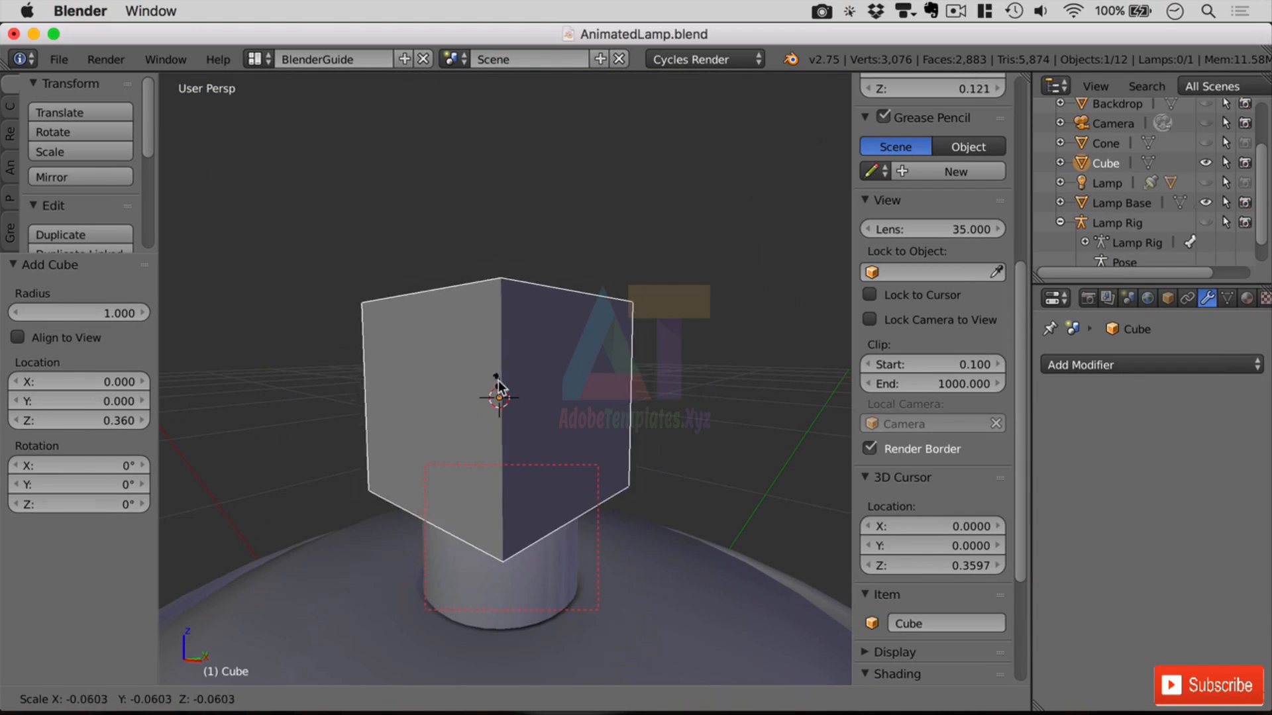
click(508, 383)
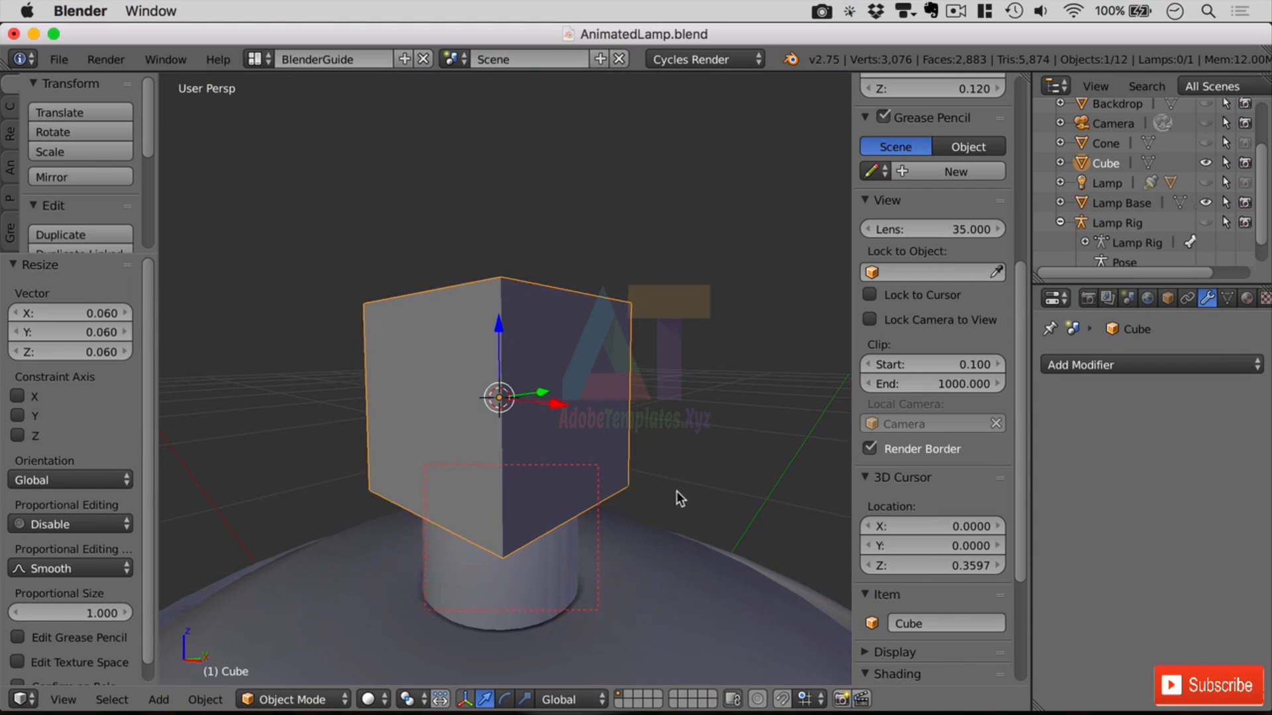
Set the Cube as the object of the Stem's Union Boolean modifier and apply the modifier.
mouse_move(677, 490)
middle_down()
mouse_move(708, 434)
mouse_move(658, 482)
middle_up()
shift+right_click(542, 530)
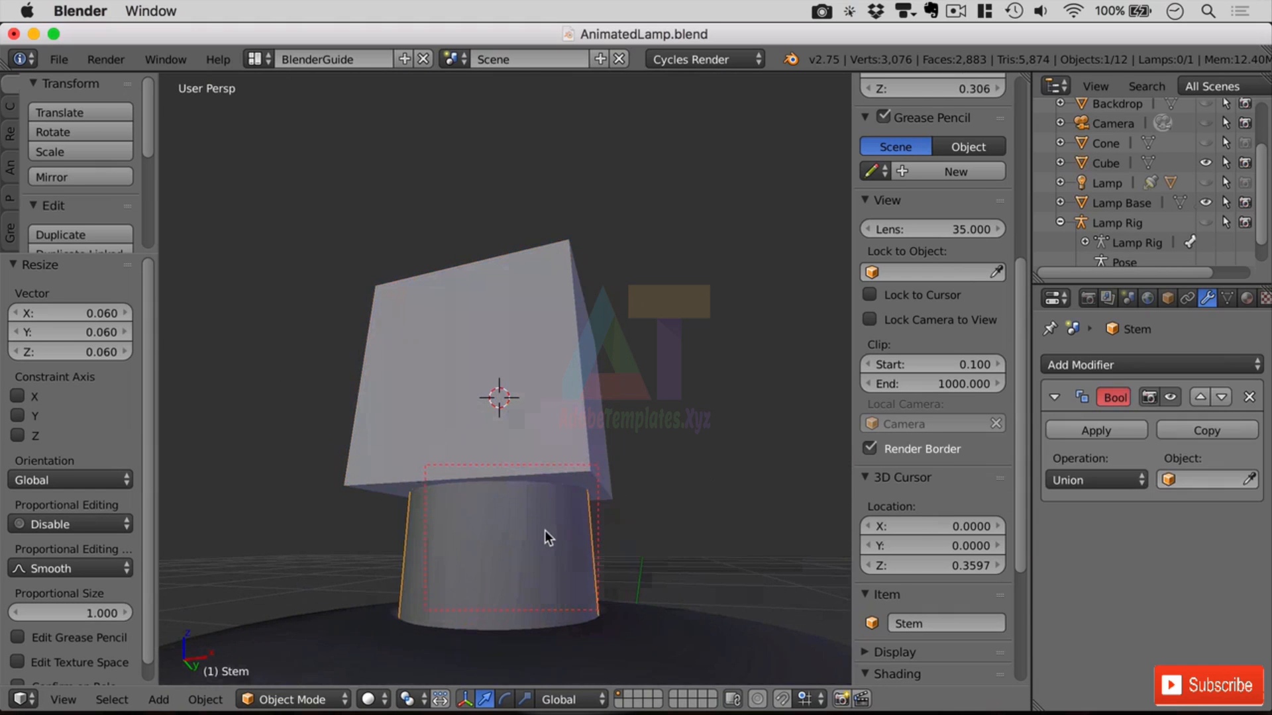
shift+right_click(551, 380)
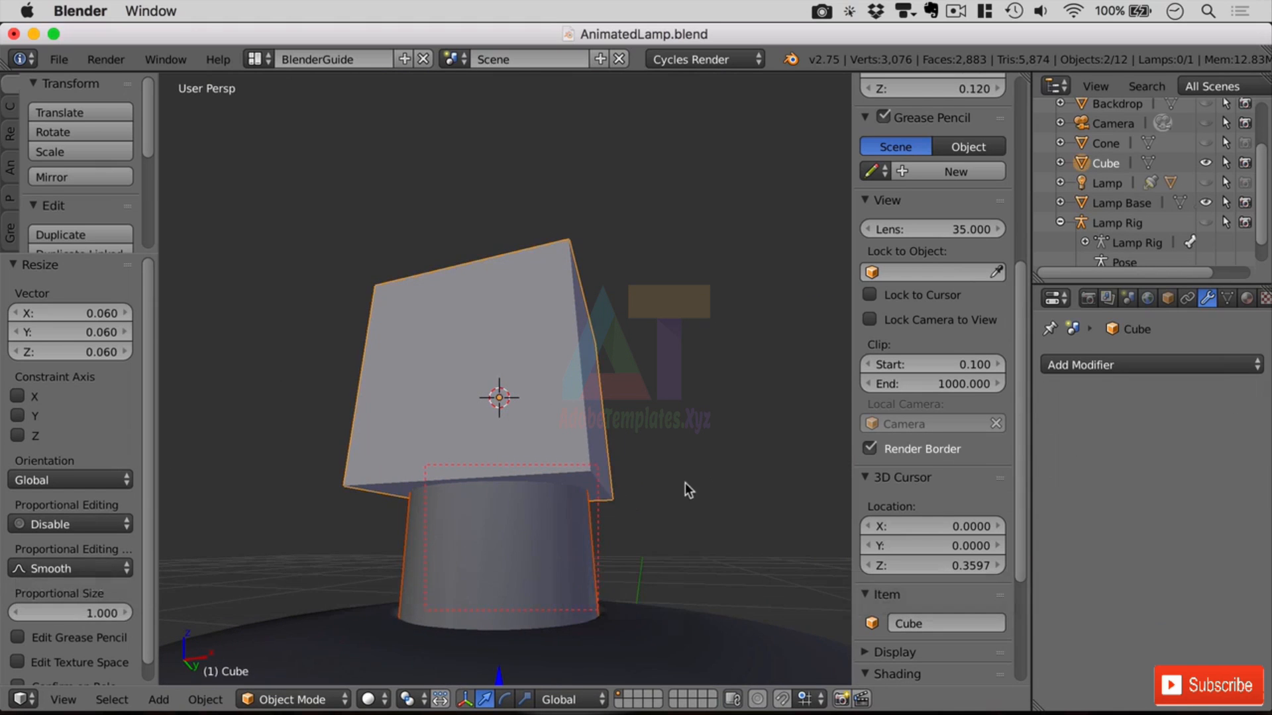
right_click(541, 527)
click(1204, 480)
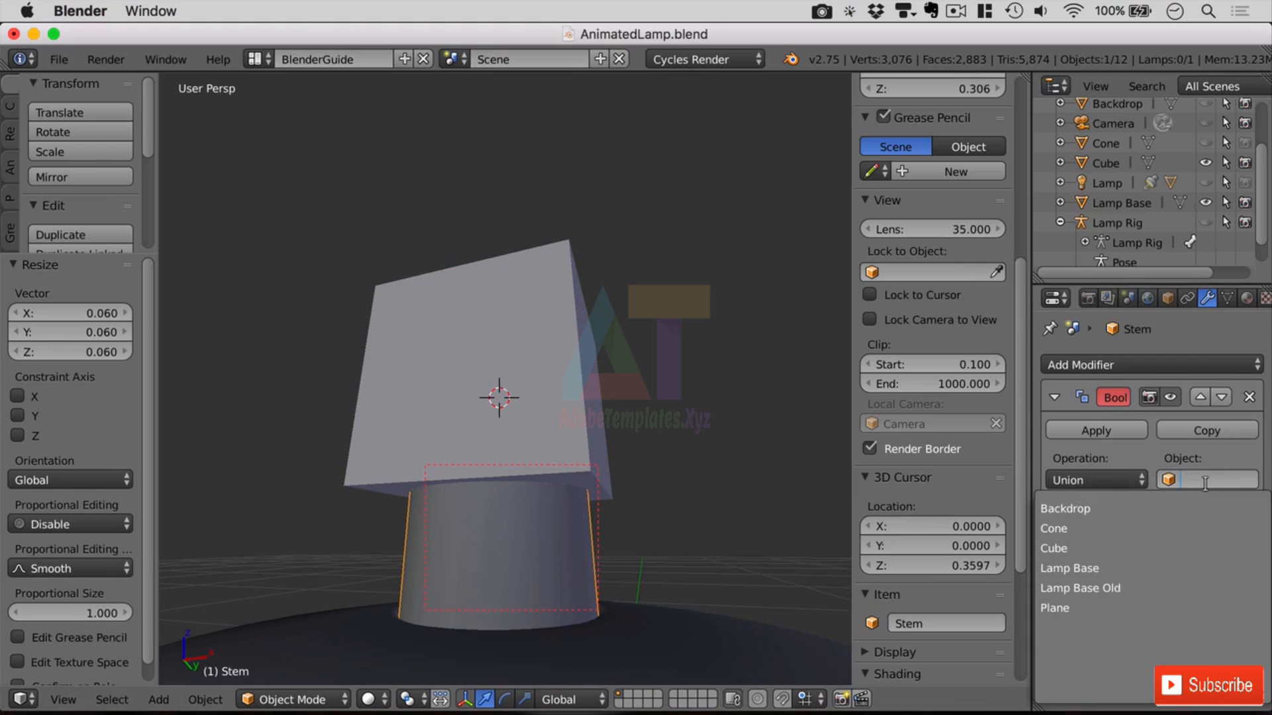
click(1084, 548)
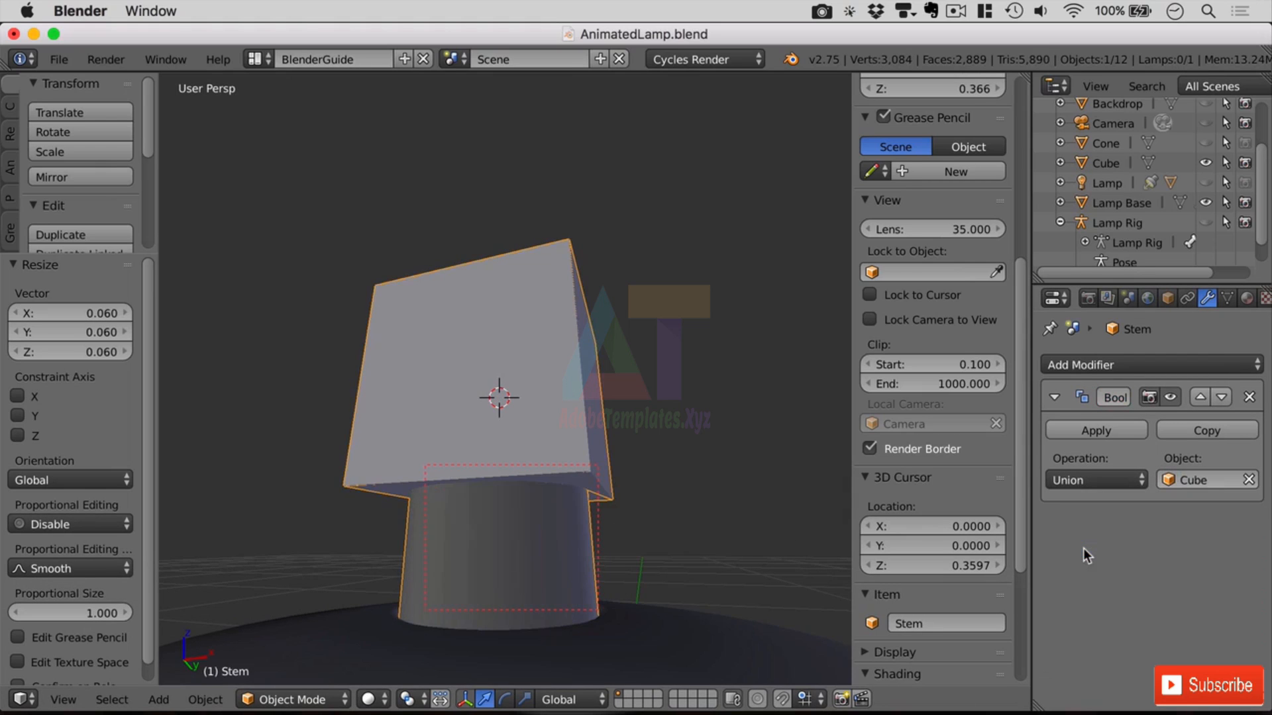
click(1113, 429)
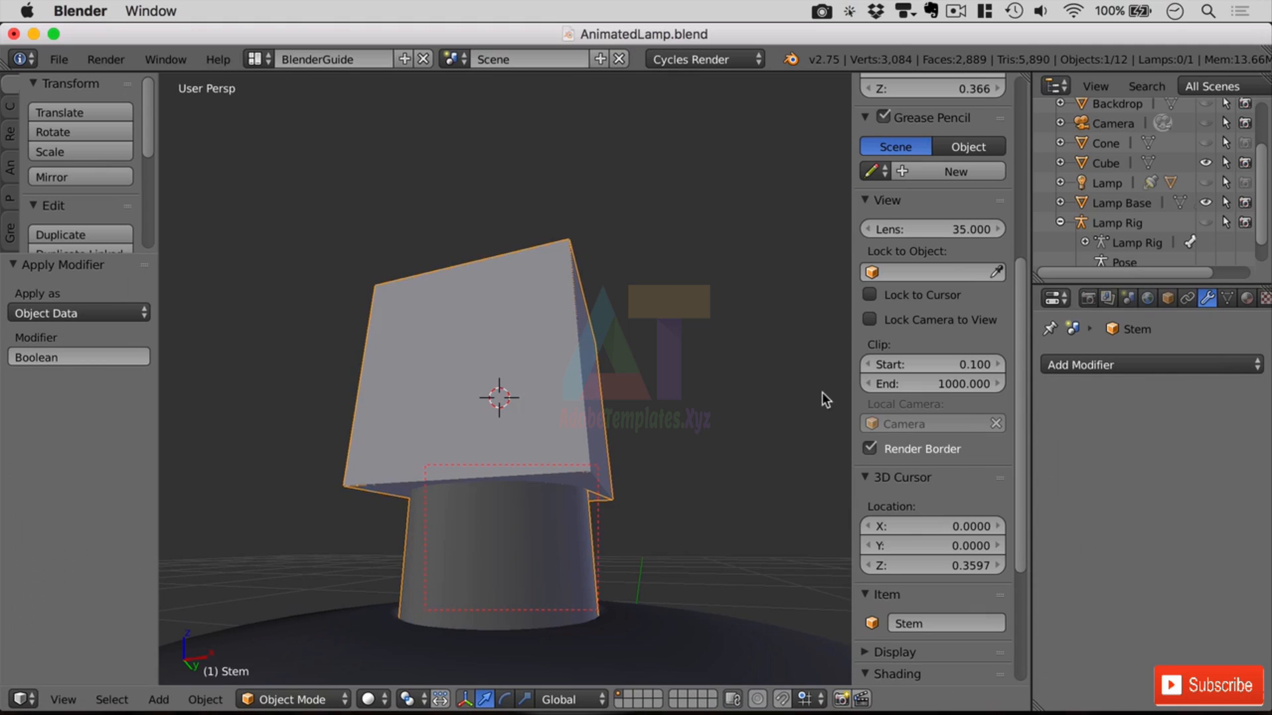
middle_drag(822, 392, 741, 420)
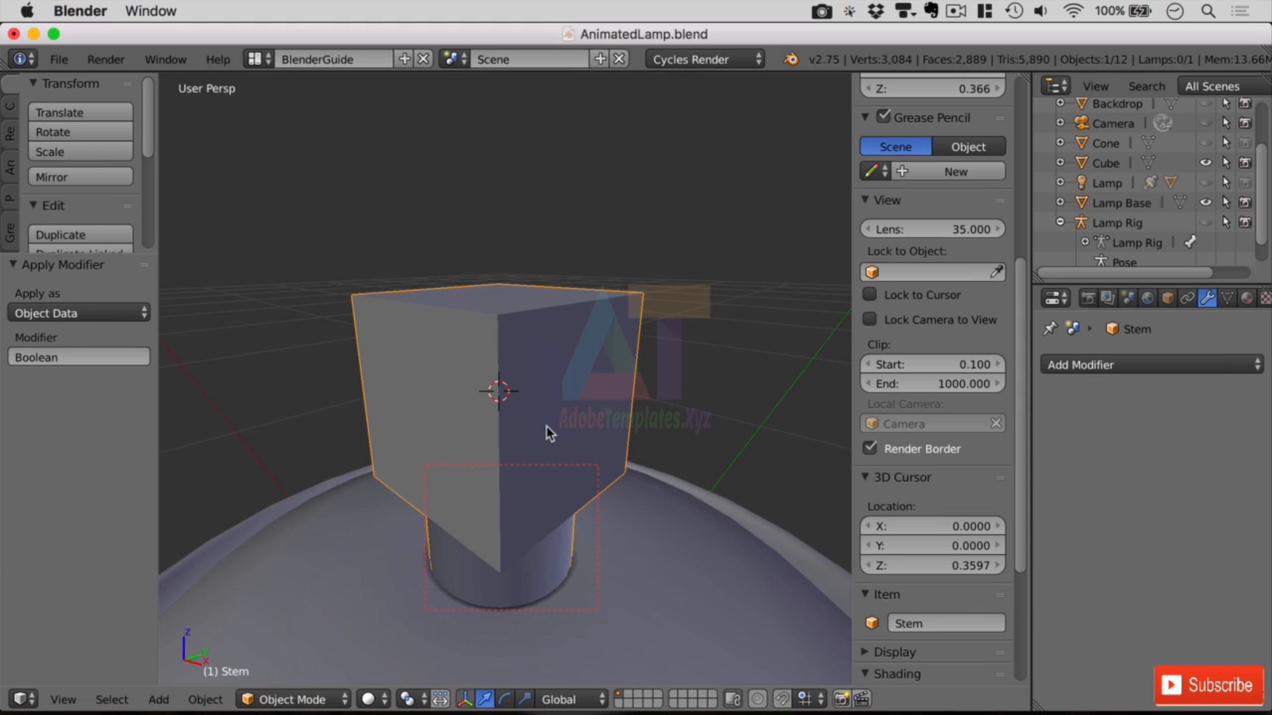
Undo the applied Boolean modifier and the assignment of the Cube as its object.
key(super+z)
key(super+z)
key(super+z)
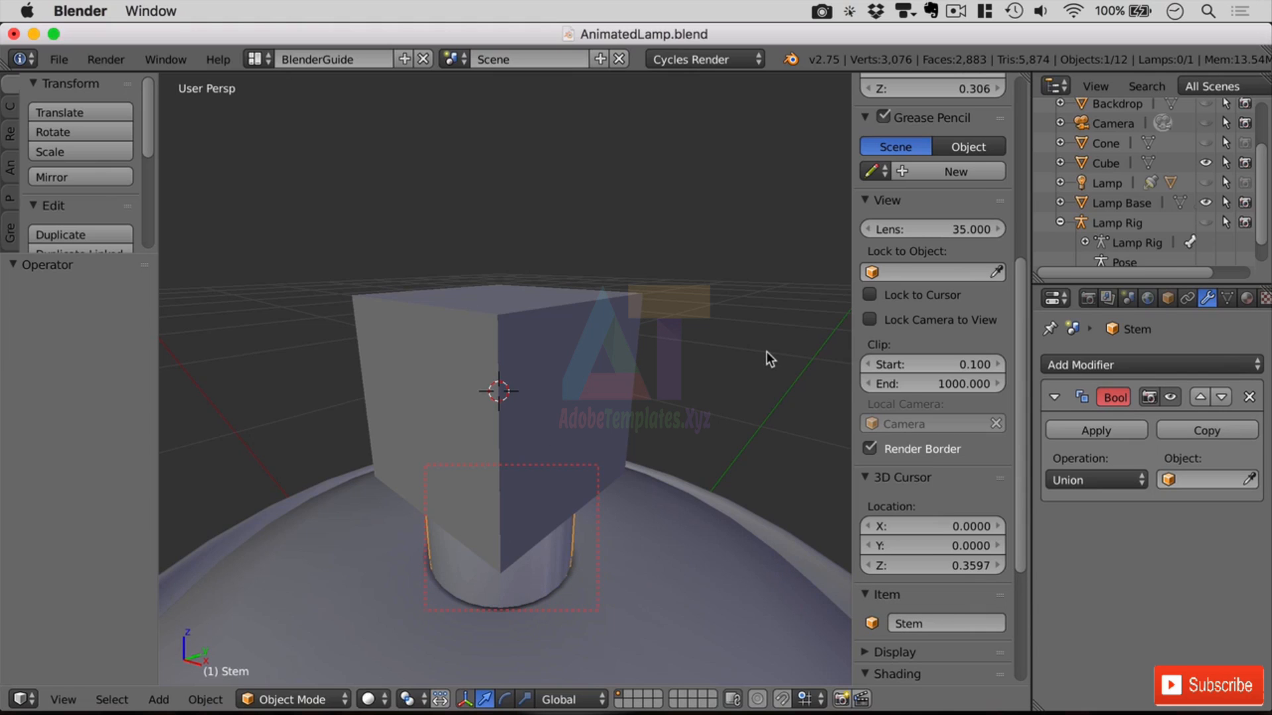
Enter Edit Mode on the Cube and scale its whole mesh along the X axis by about 0.4.
right_click(594, 408)
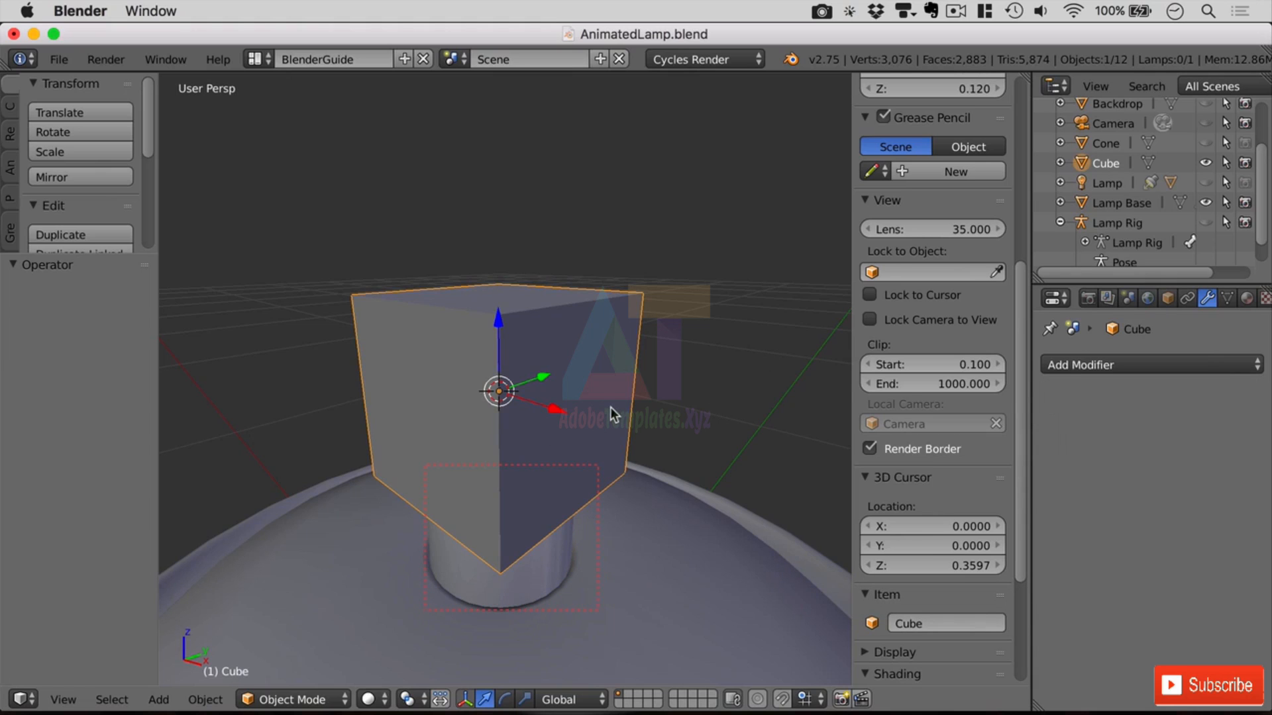
key(Tab)
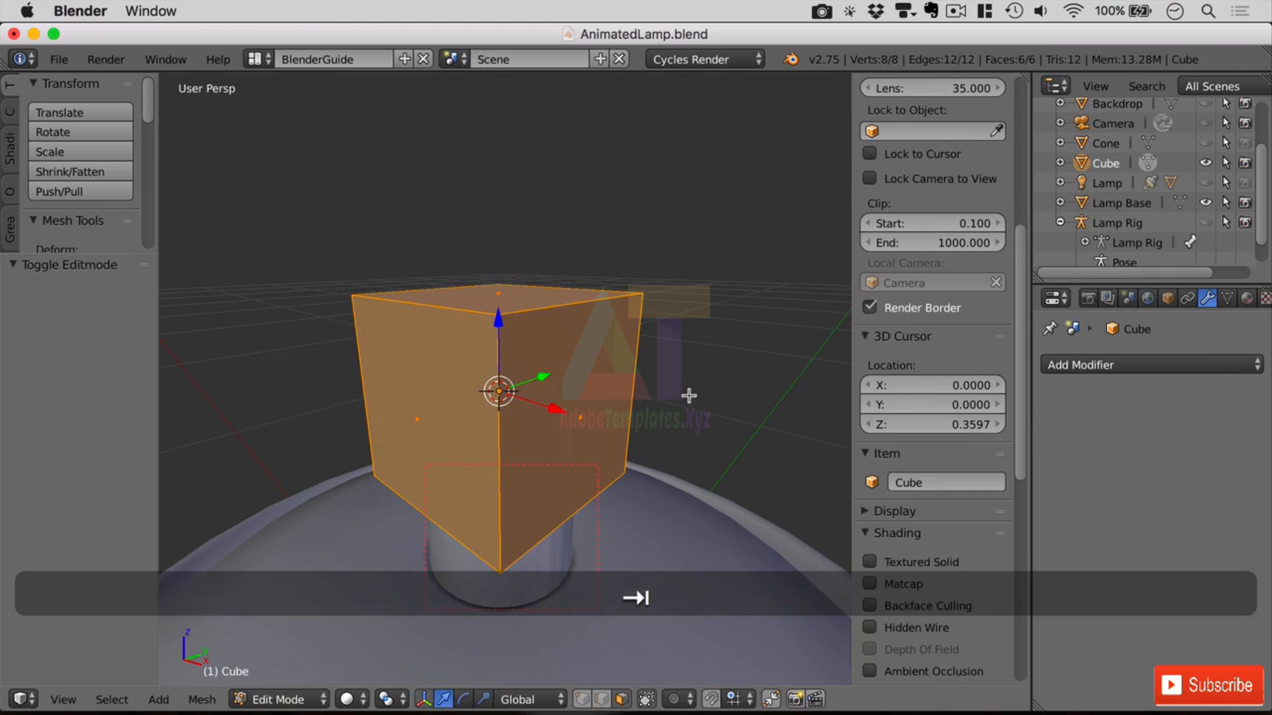
key(s)
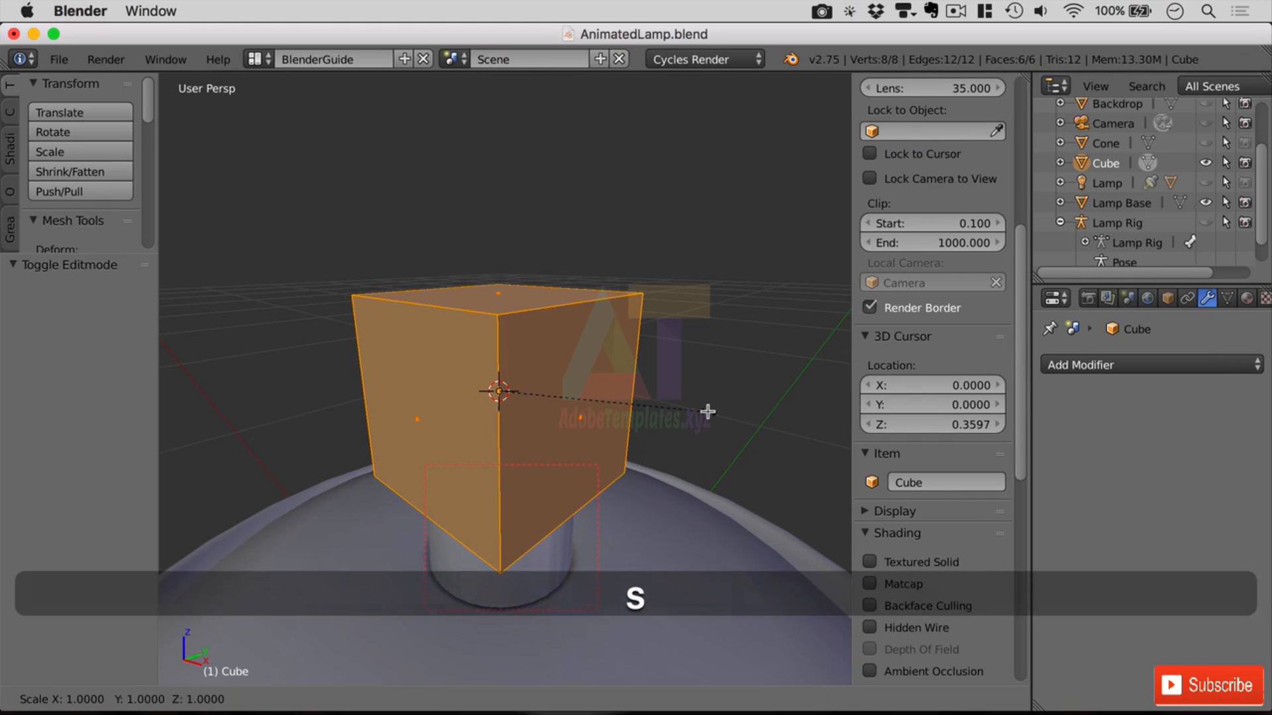
key(x)
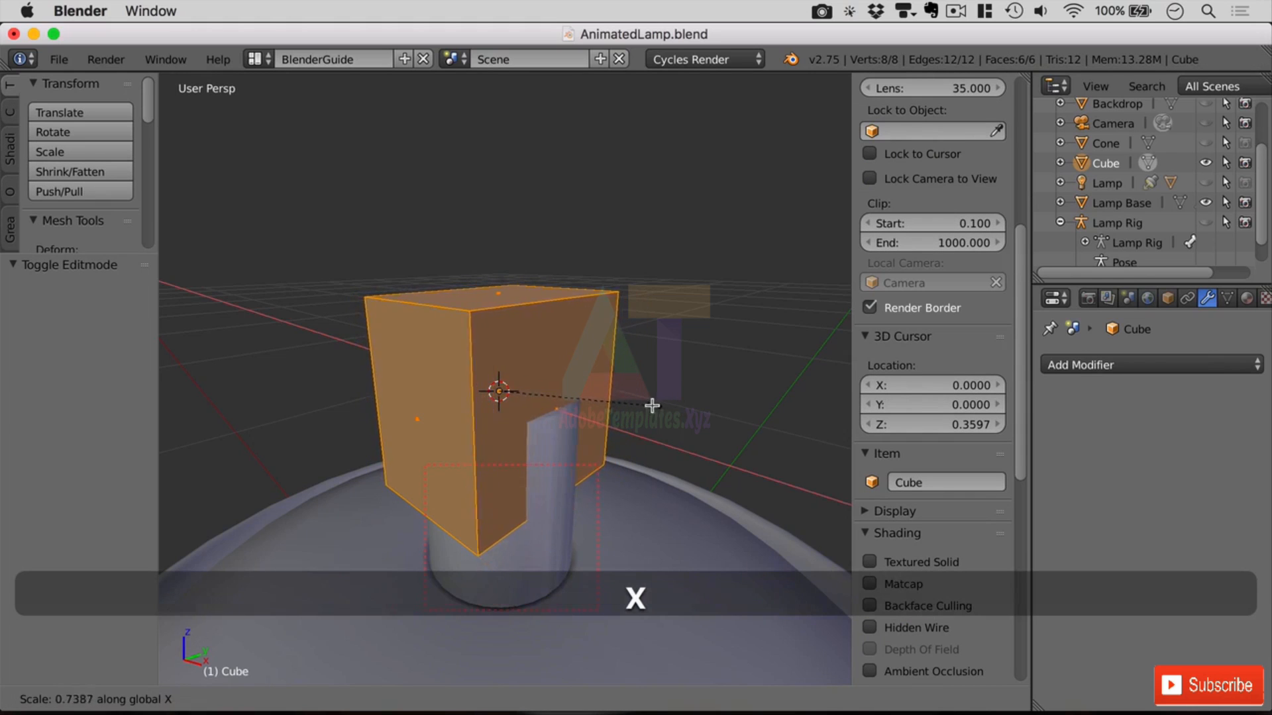
click(582, 392)
Extrude the cube's face on the positive X side outward by 0.03.
middle_drag(582, 389, 540, 387)
right_click(518, 358)
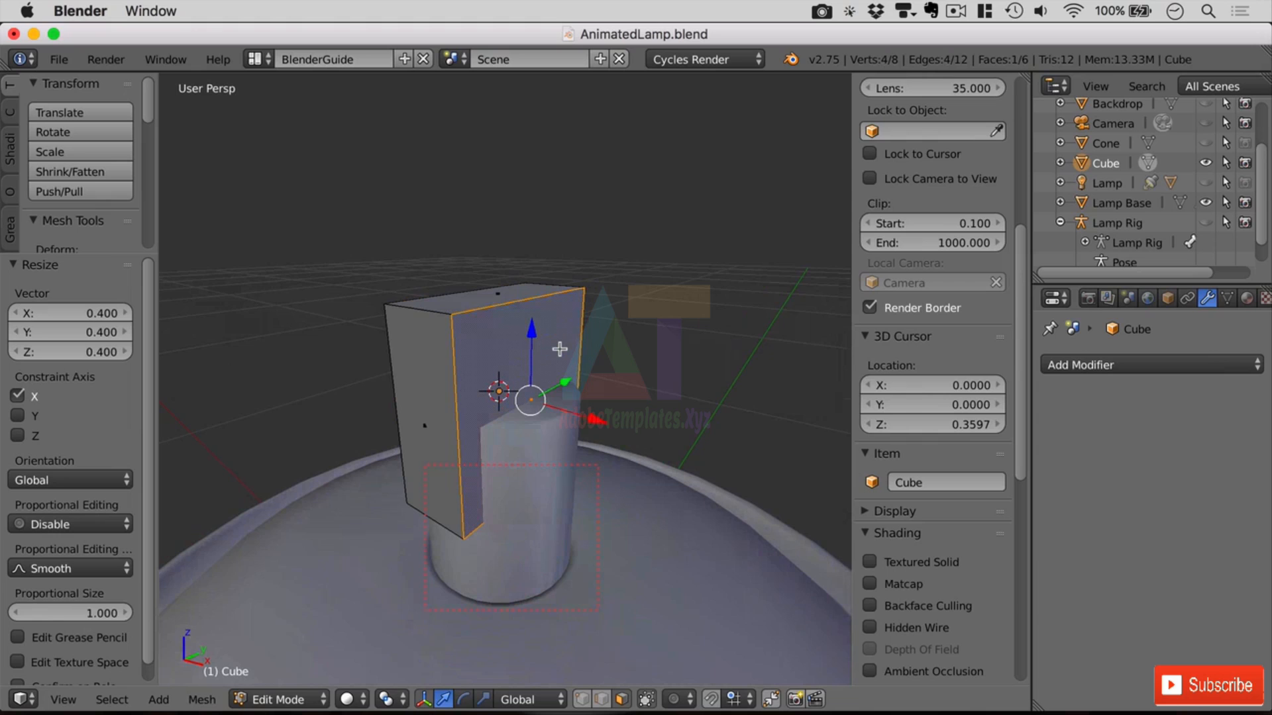
key(e)
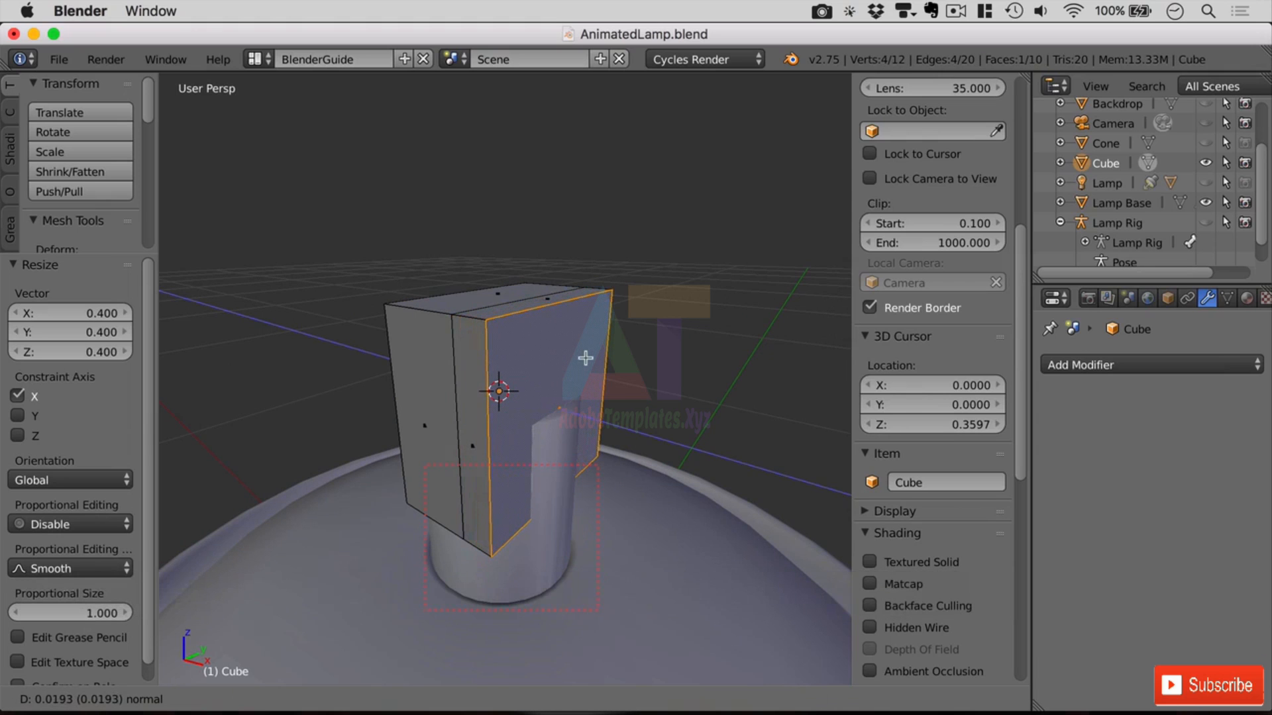
key(KP_Decimal)
key(KP_0)
key(KP_3)
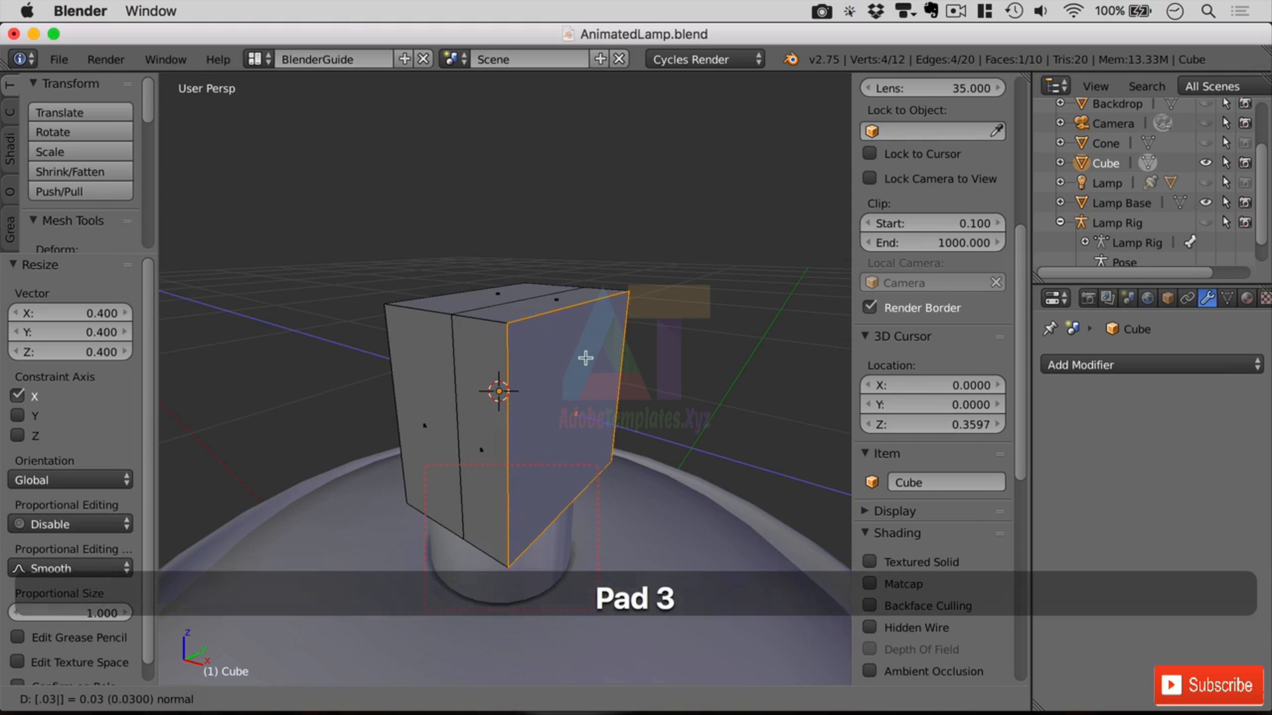
key(Return)
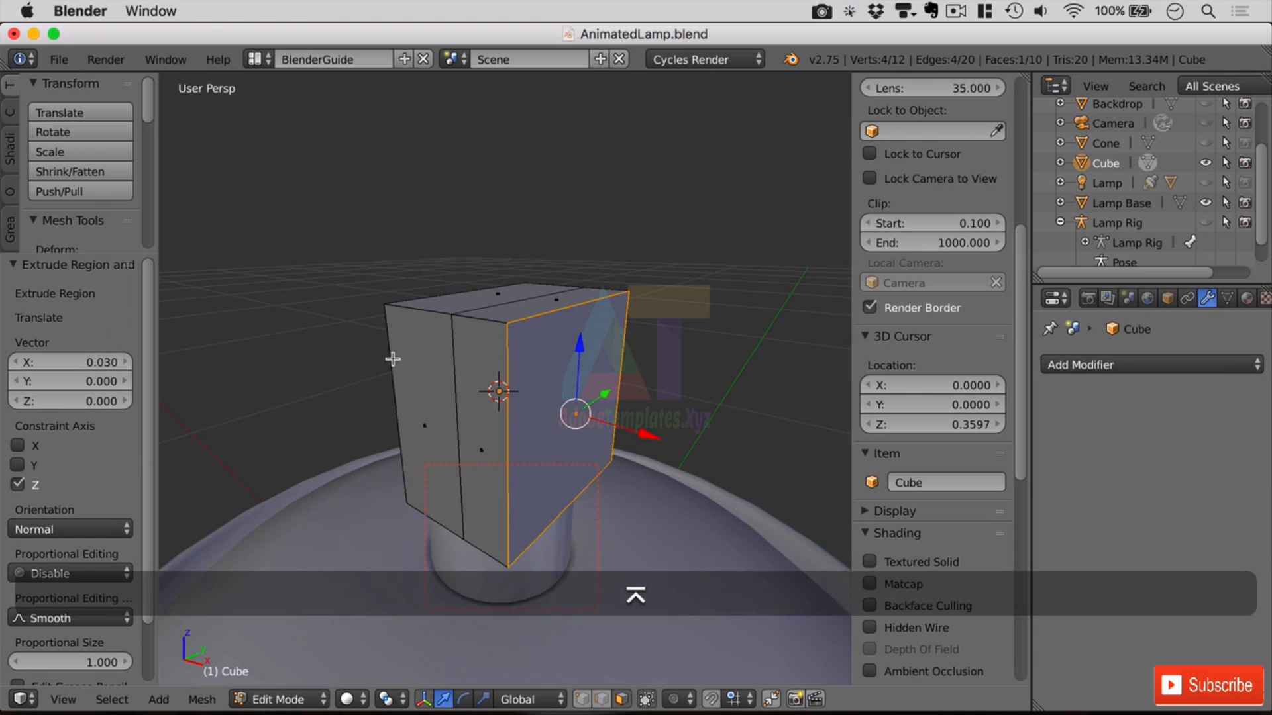
Extrude the cube's opposite face on the negative X side outward by 0.03.
scroll(511, 341, up, 5)
scroll(575, 371, down, 4)
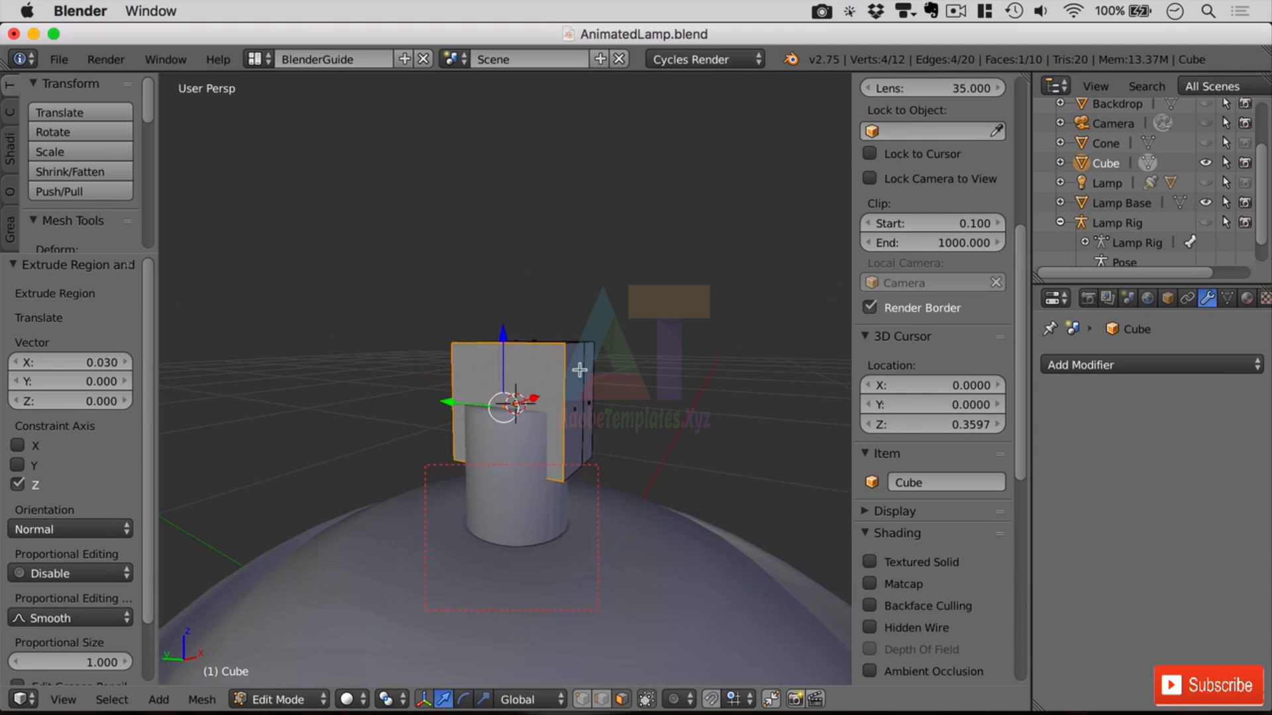
middle_drag(574, 374, 561, 385)
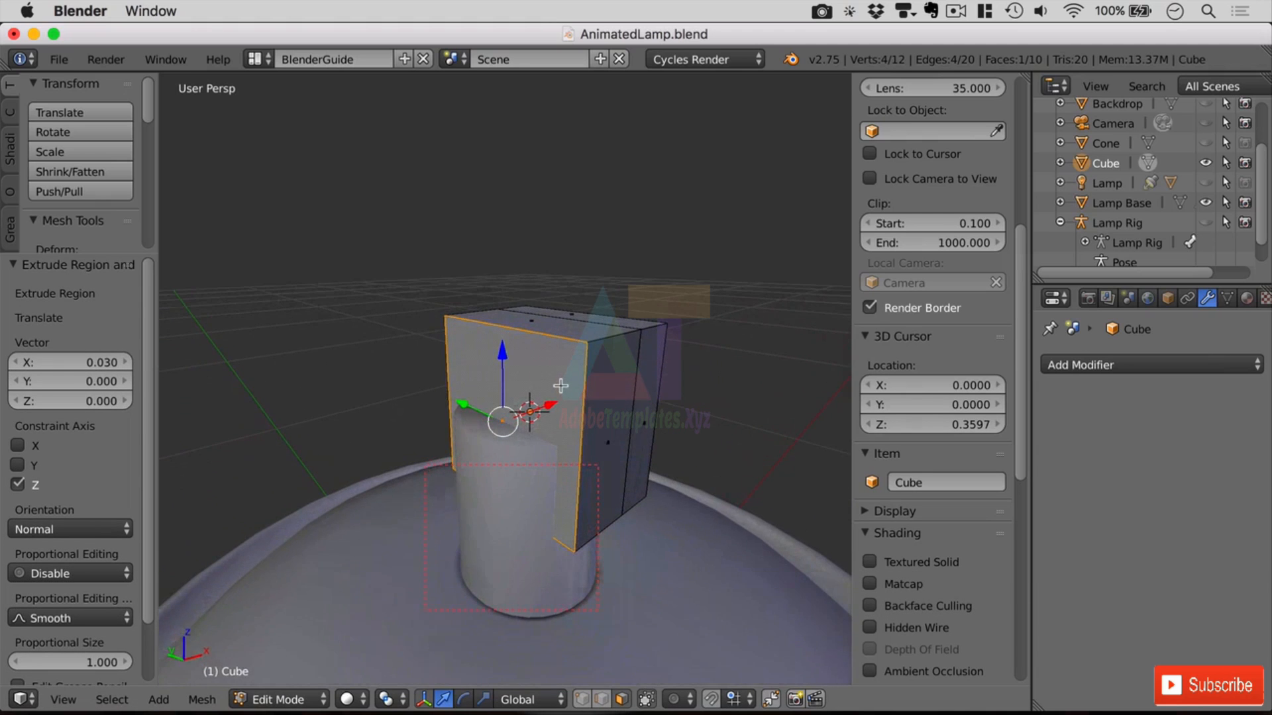
key(e)
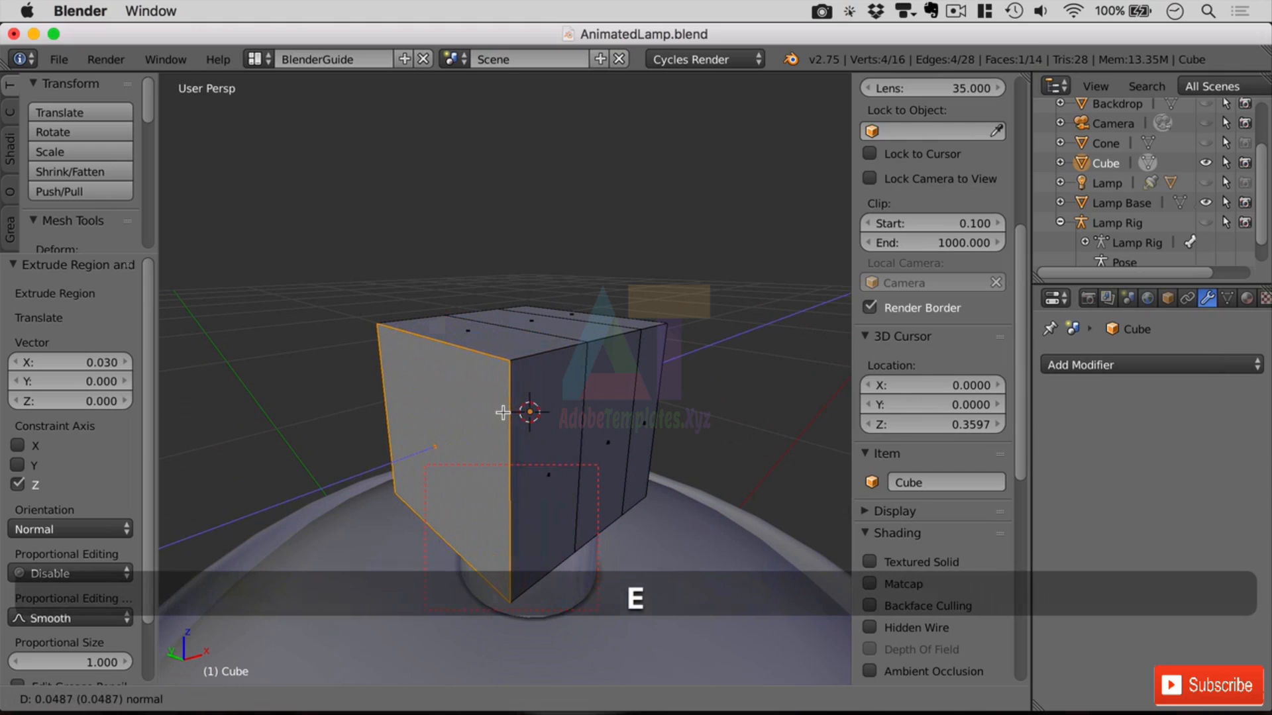
key(KP_0)
key(KP_3)
key(KP_Enter)
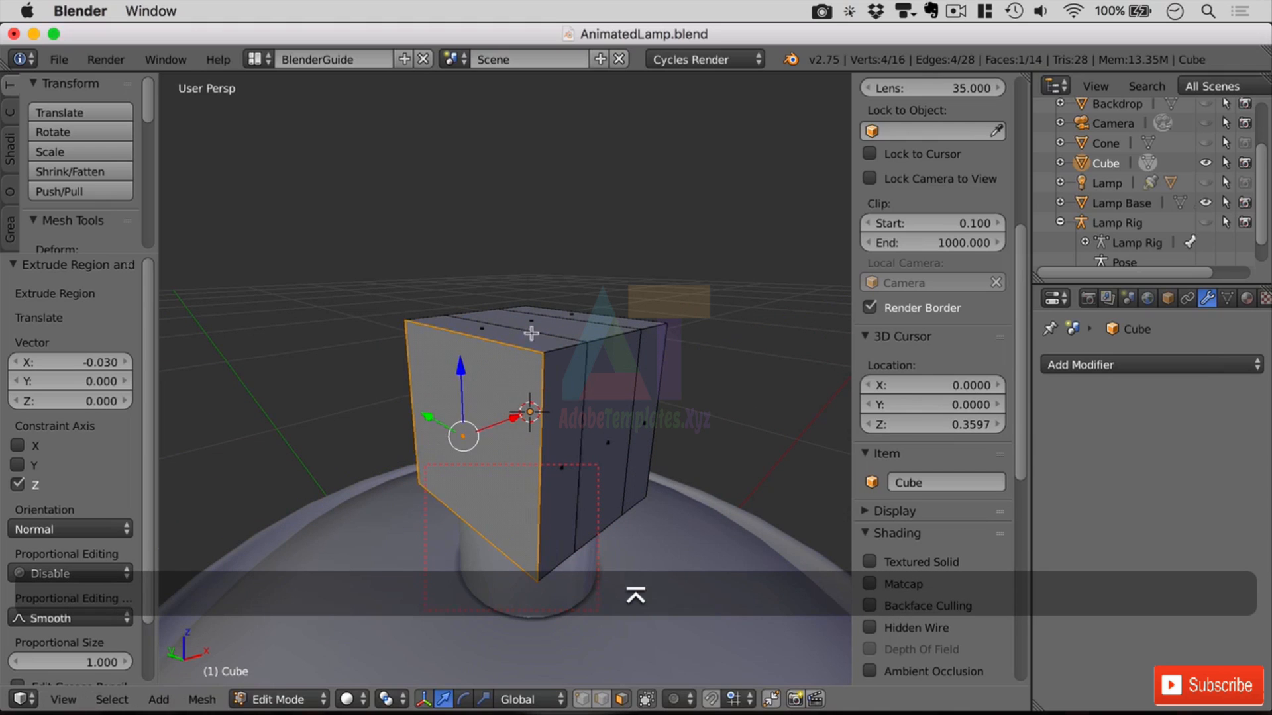
Select the two outer top faces of the cube and extrude them upward by about 0.145.
shift+right_click(652, 314)
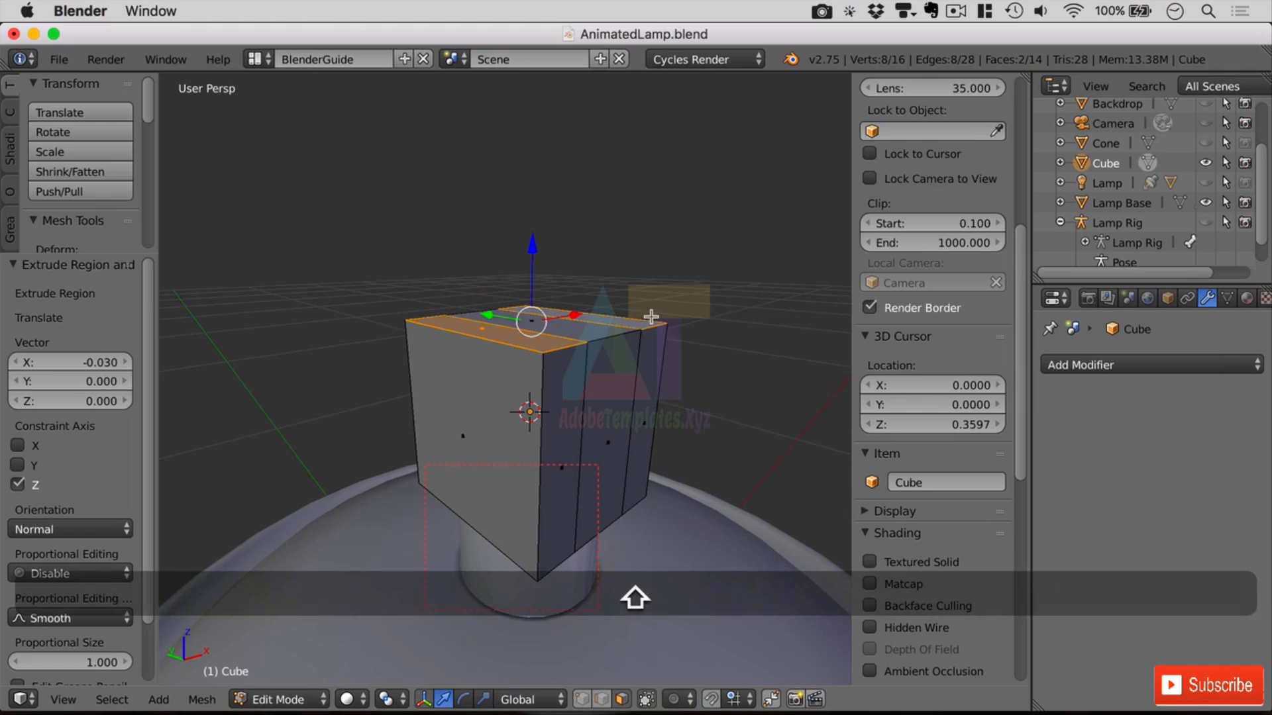
key(e)
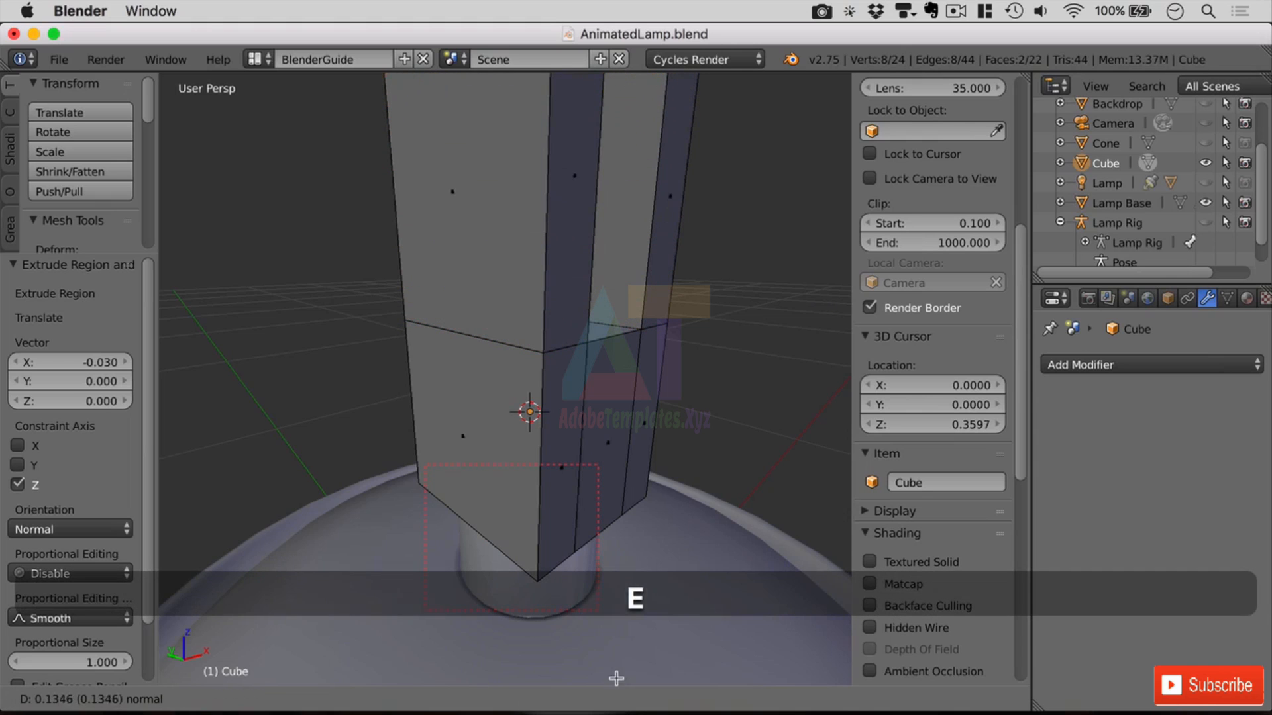
click(619, 663)
scroll(698, 561, down, 5)
scroll(684, 542, up, 5)
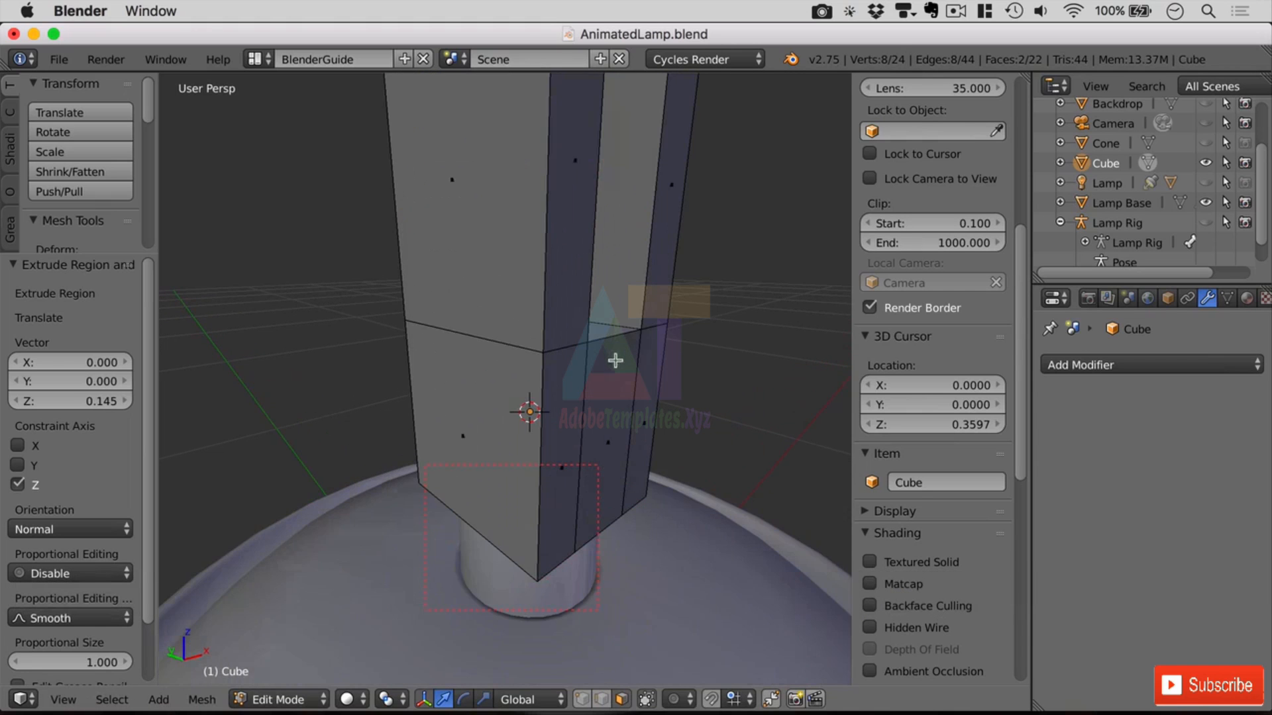
In Object Mode, set the Cube as the object of the Stem's Boolean Union modifier and apply the modifier.
middle_drag(682, 361, 628, 378)
scroll(631, 247, down, 4)
scroll(605, 378, up, 1)
scroll(650, 378, down, 1)
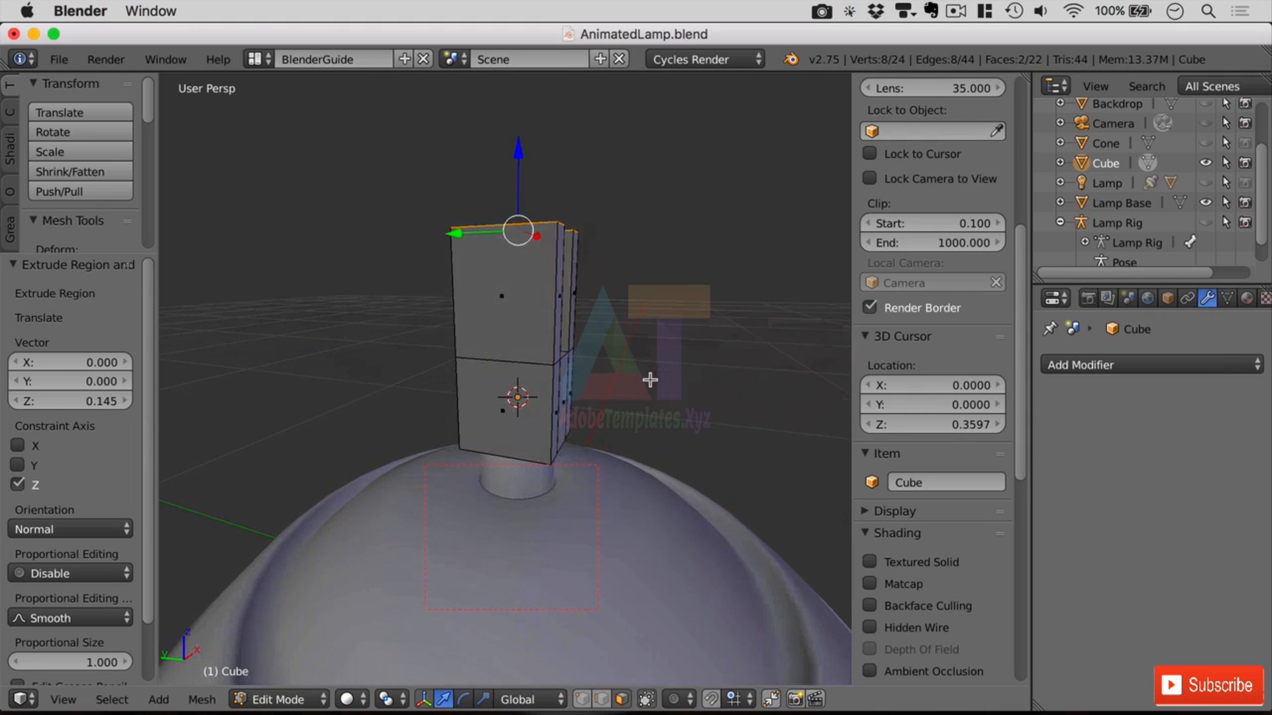
scroll(645, 423, up, 2)
middle_drag(690, 434, 710, 409)
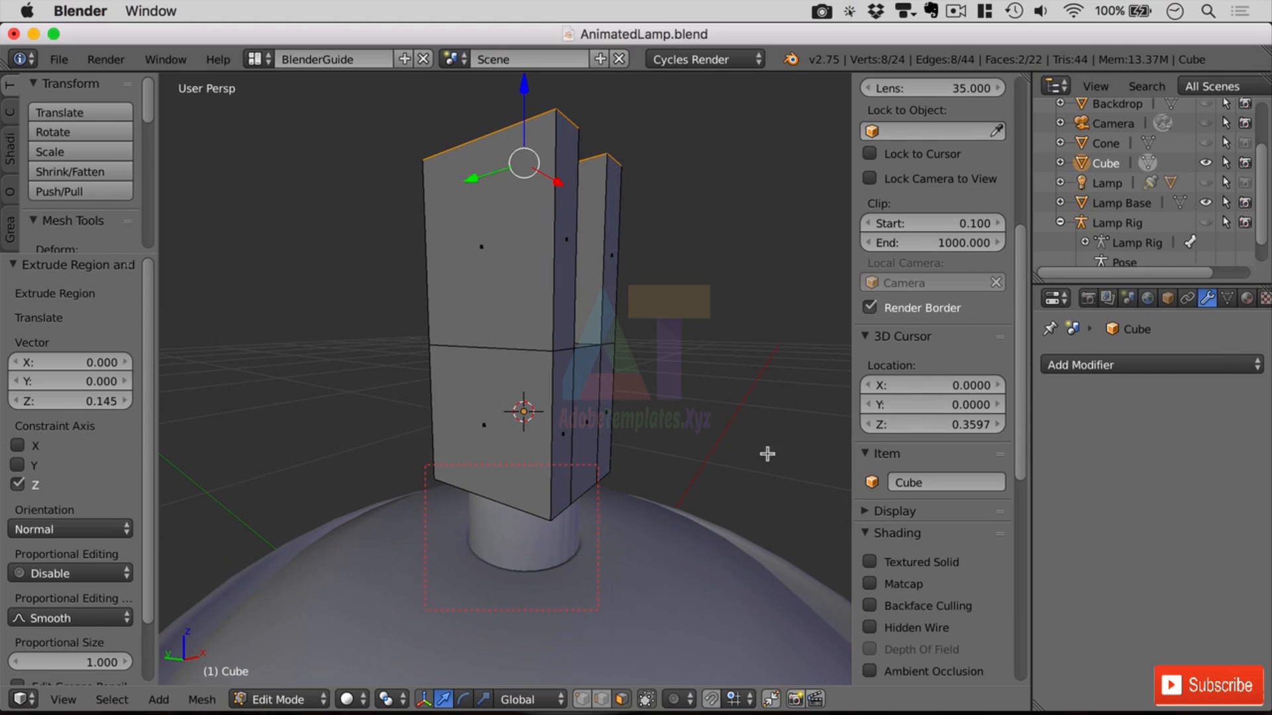
key(Tab)
right_click(527, 533)
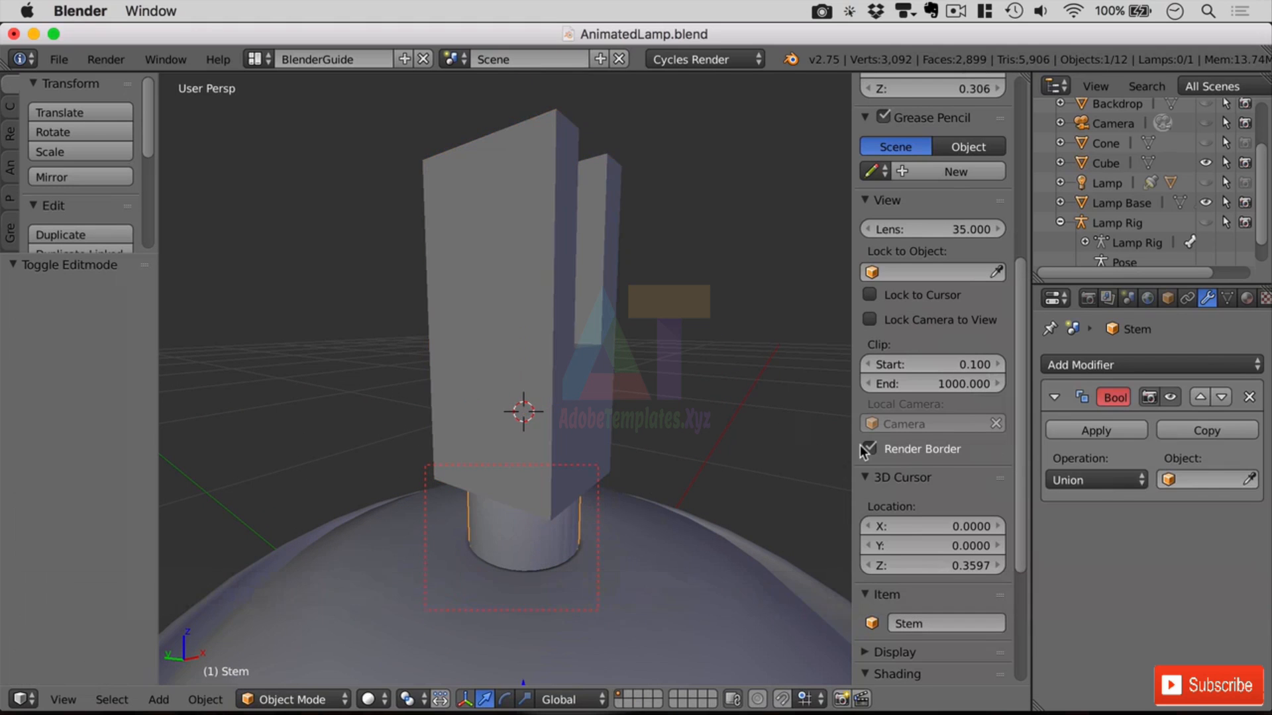
click(1186, 480)
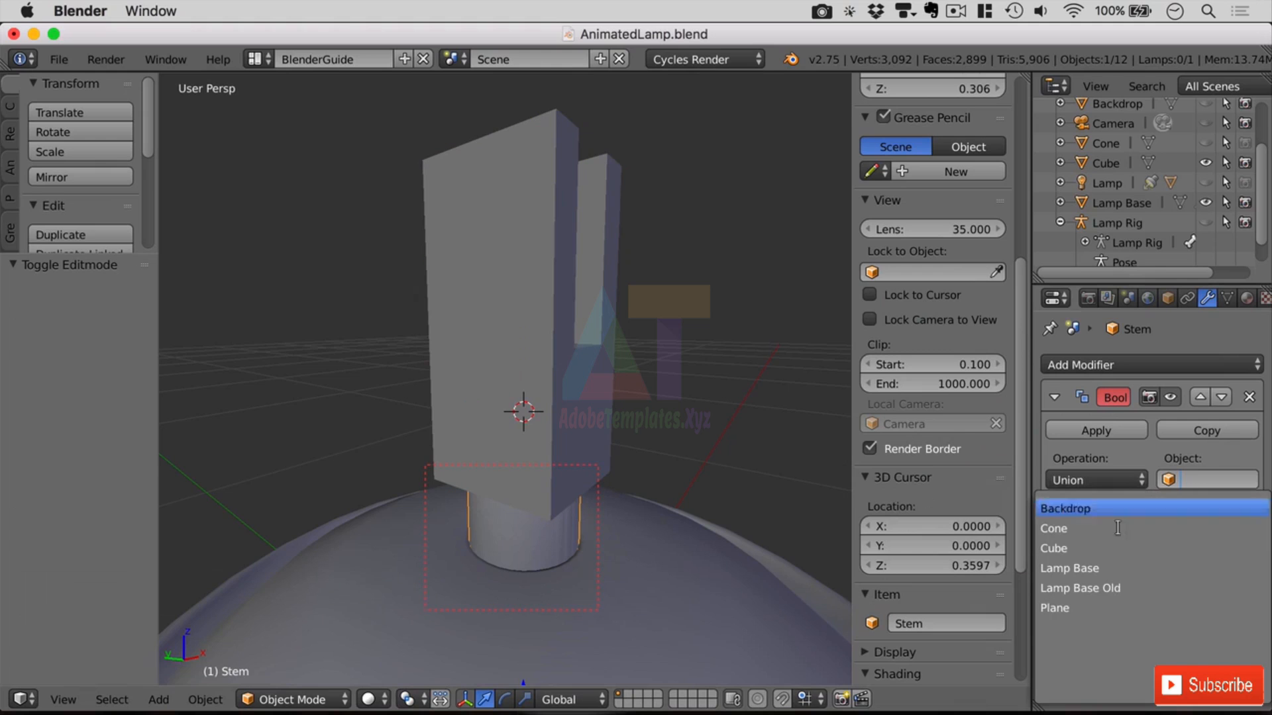
click(1087, 544)
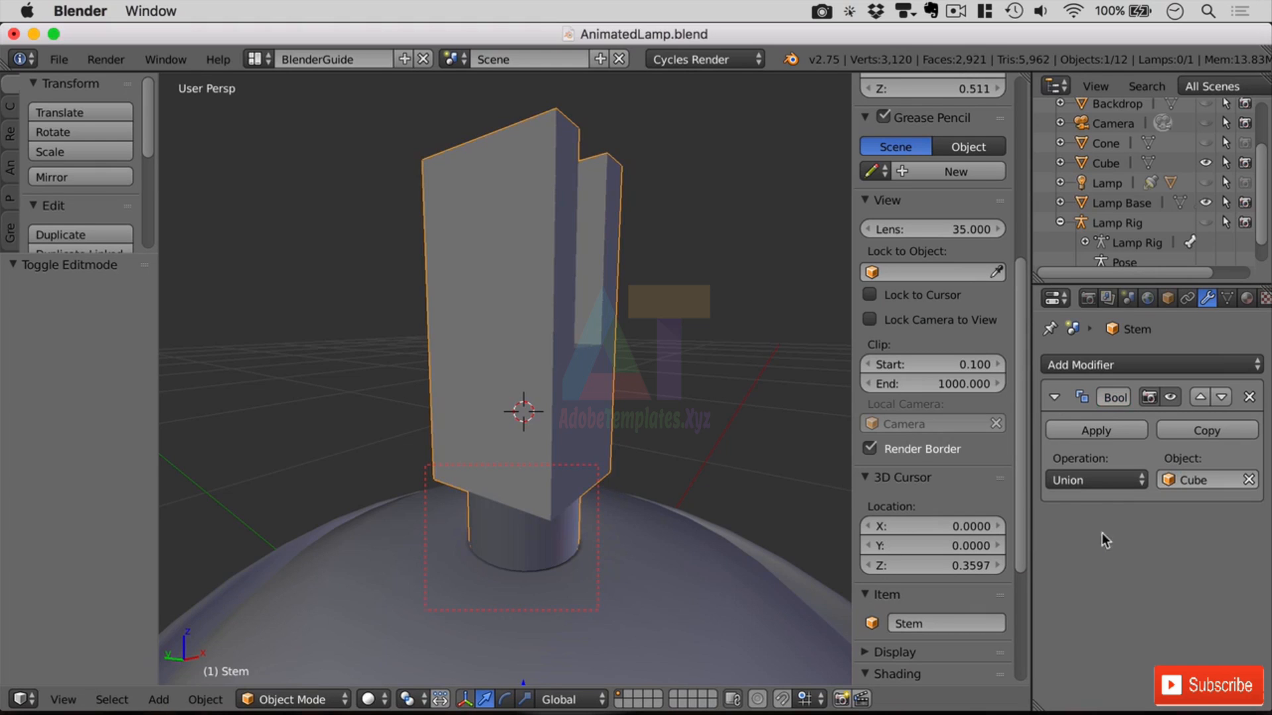
click(1106, 425)
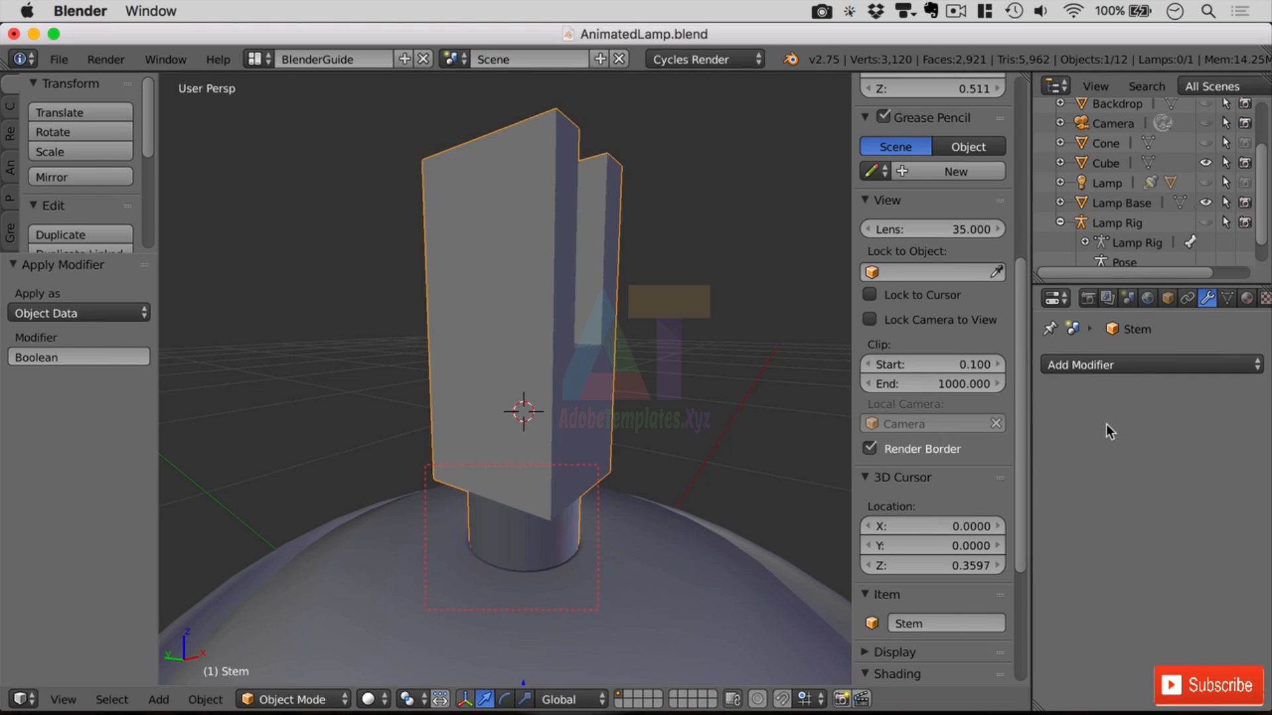
Delete the separate Cube object from the scene.
click(1093, 166)
click(1206, 163)
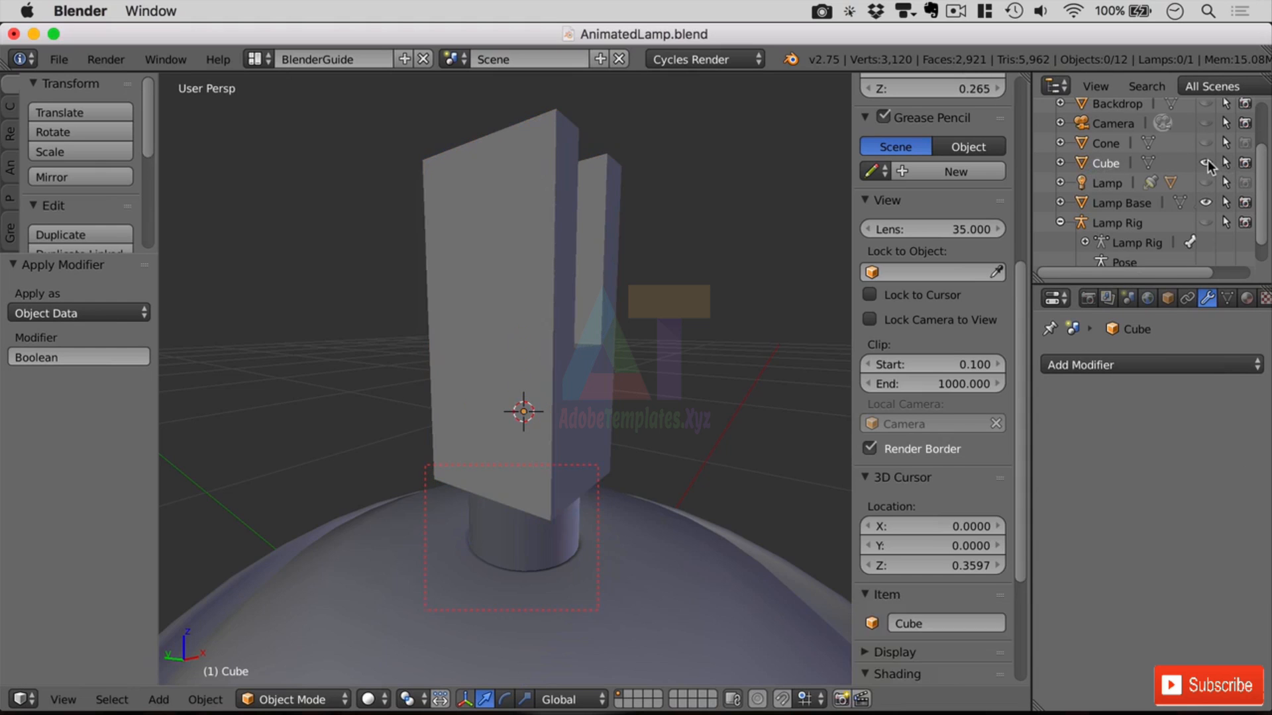
click(1207, 163)
right_click(1094, 162)
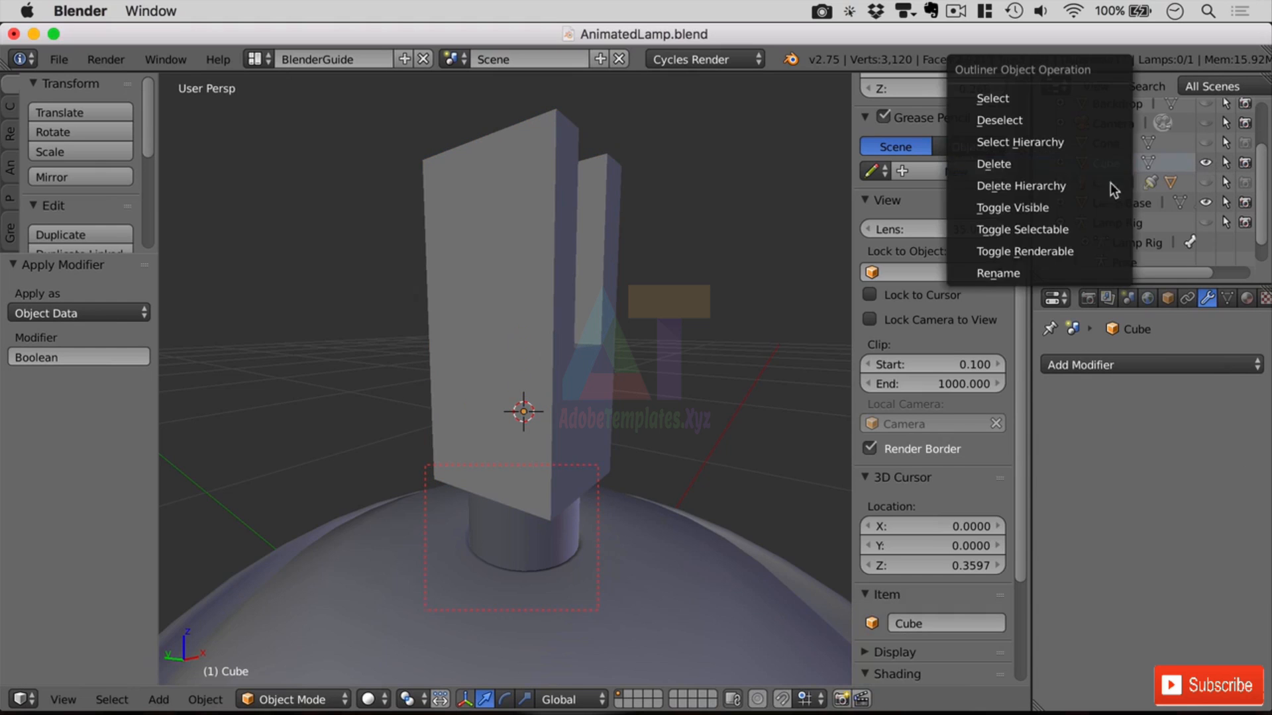
click(1081, 162)
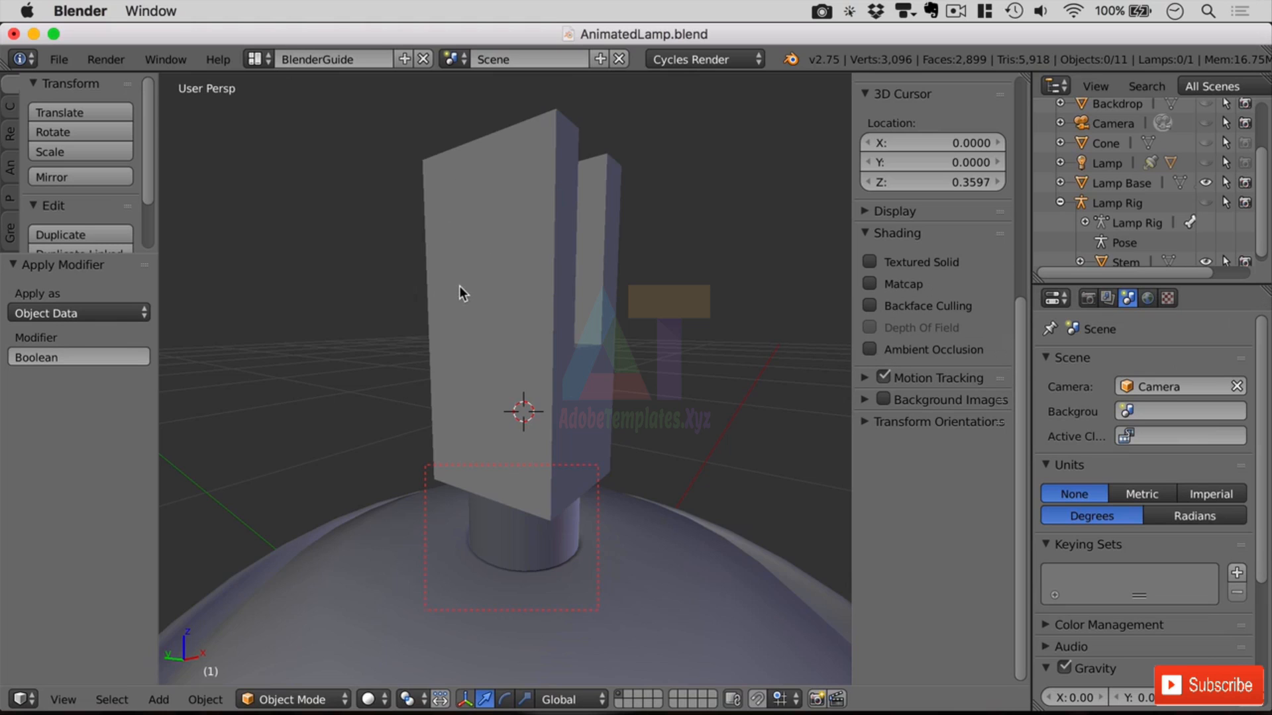
In the Stem's Edit Mode, select the upper outer face of the negative X prong and snap the 3D cursor to it.
right_click(598, 286)
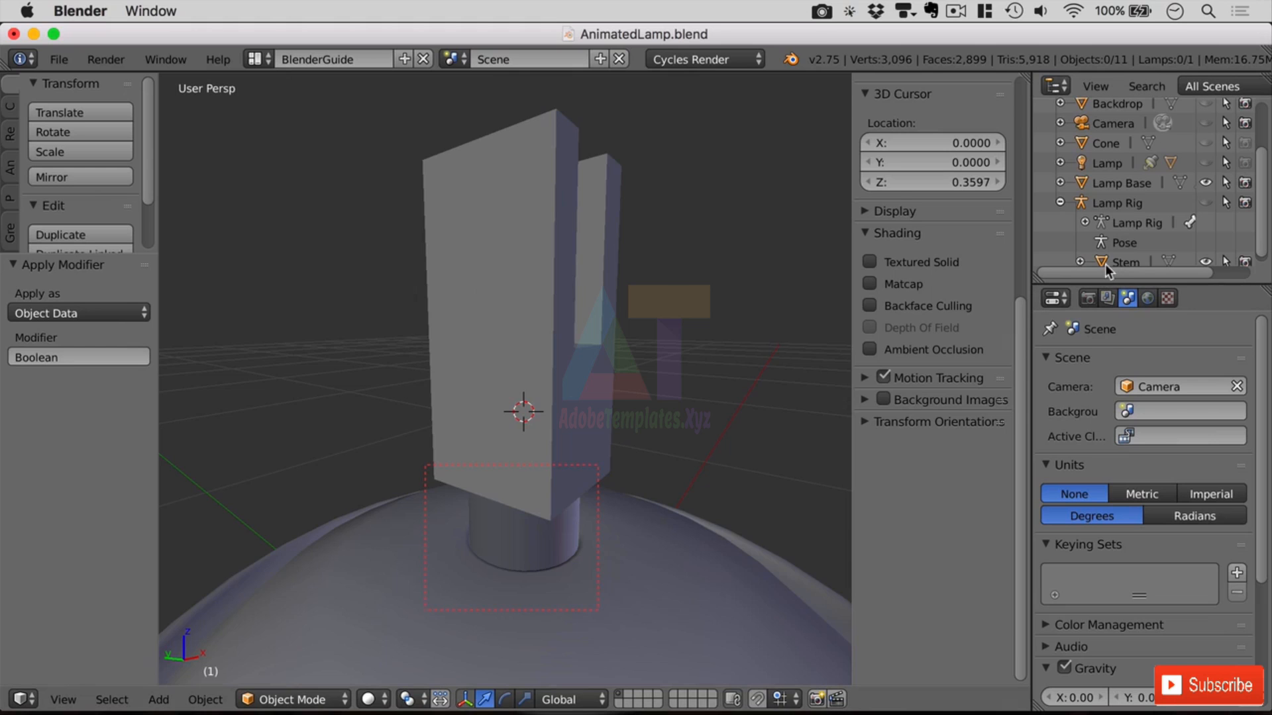
key(Tab)
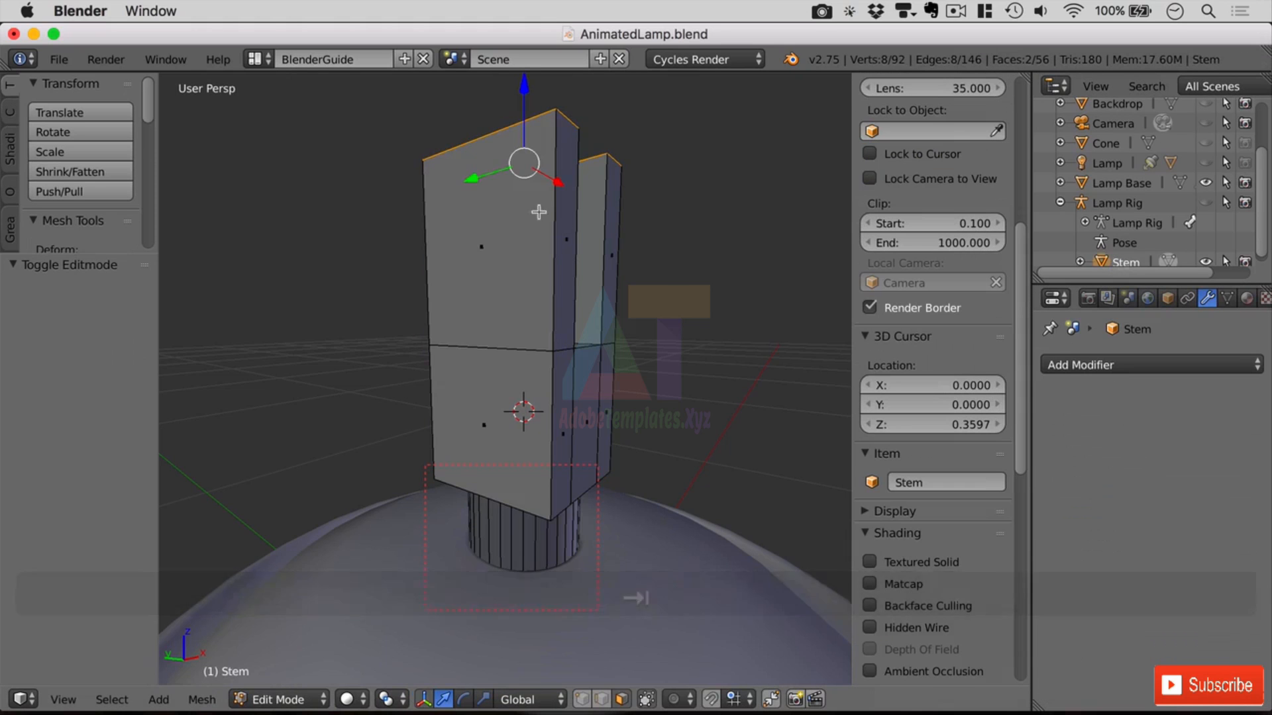
right_click(509, 259)
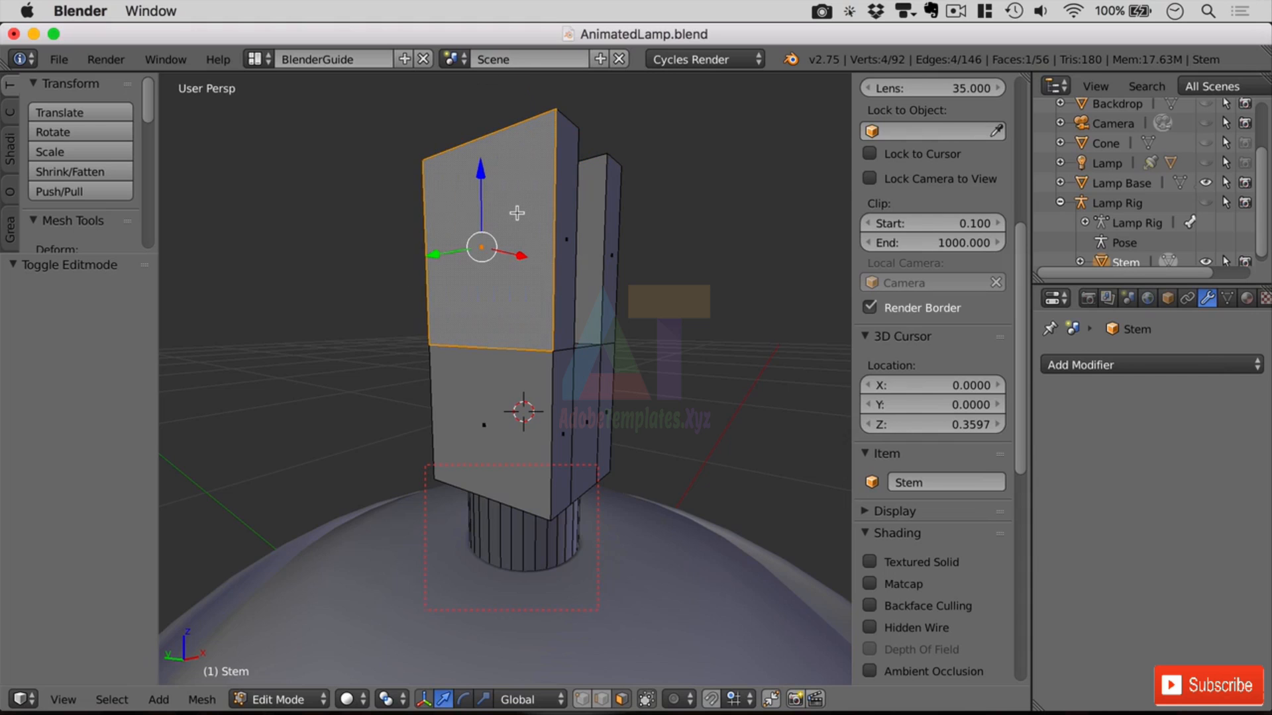
key(shift+s)
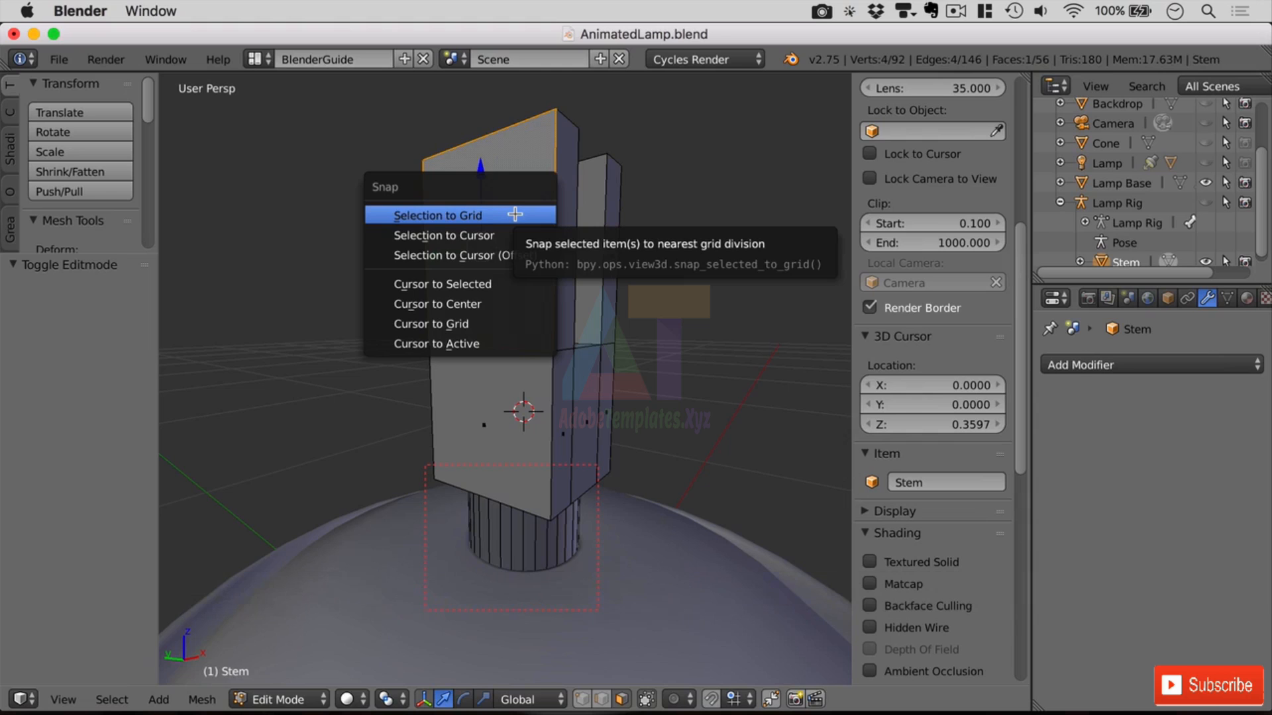
click(508, 286)
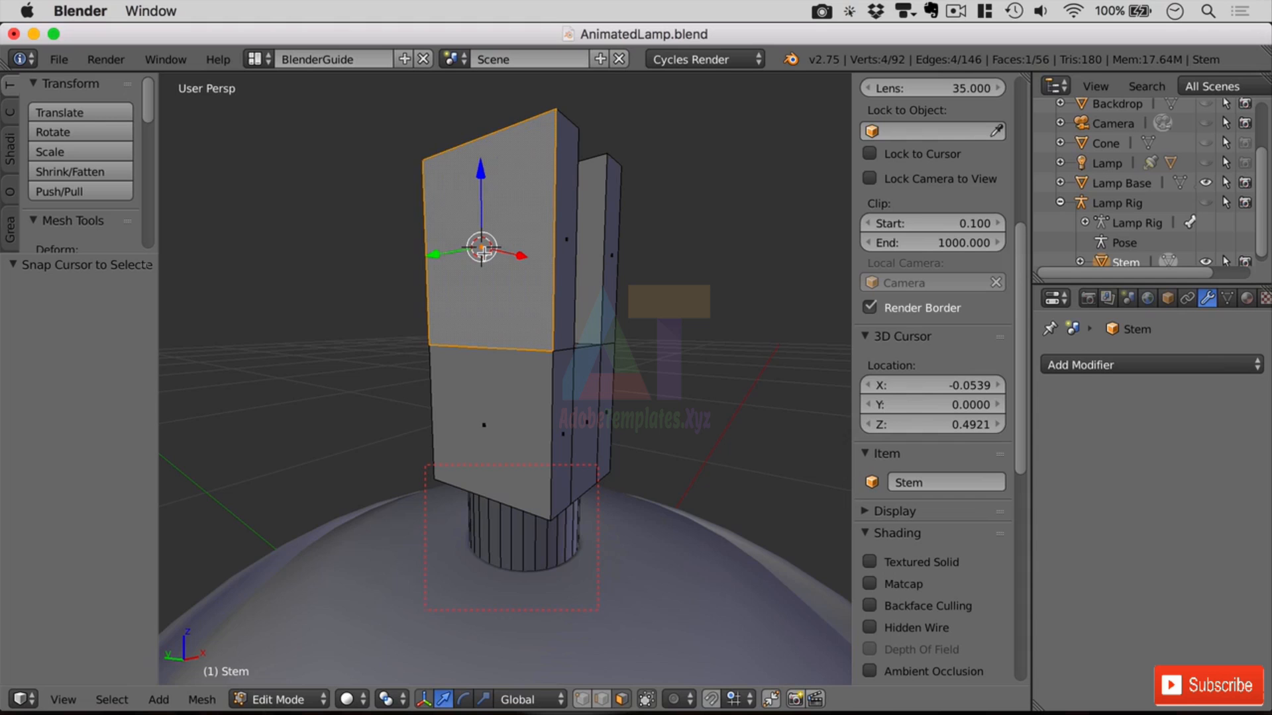
Return to Object Mode and add a plane at the 3D cursor with a radius of 0.03.
key(shift)
key(Tab)
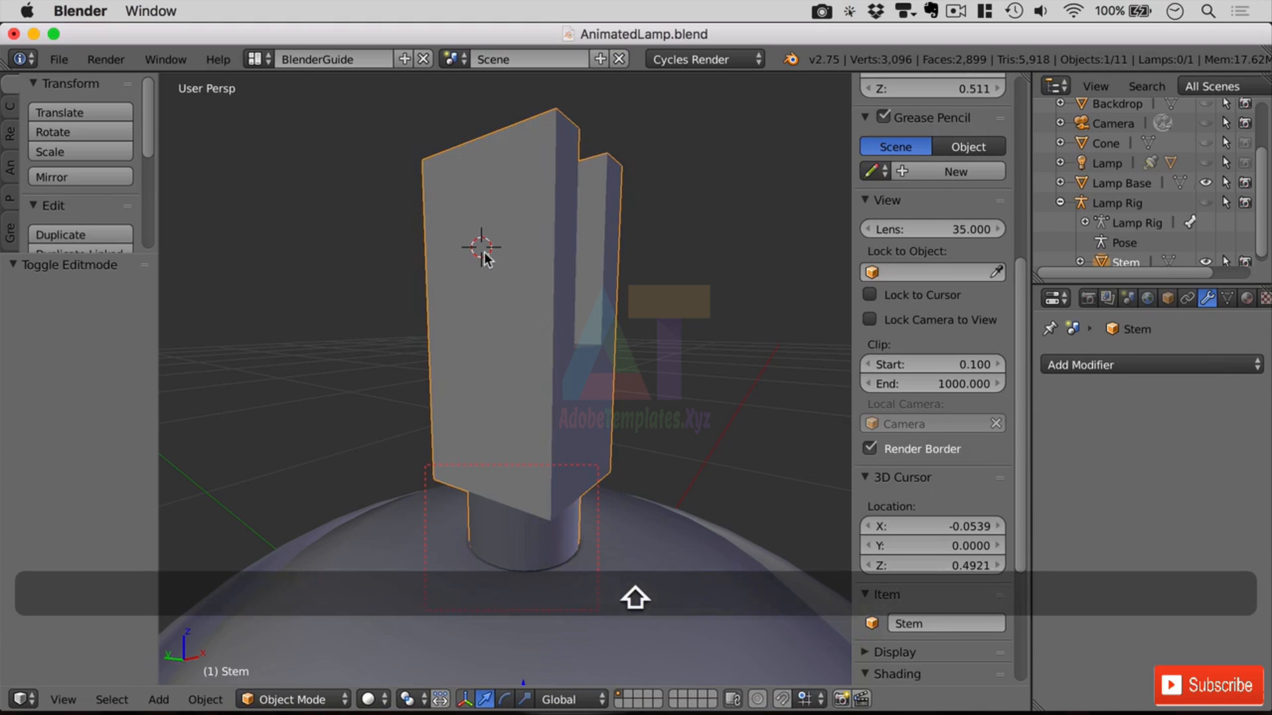
key(shift+a)
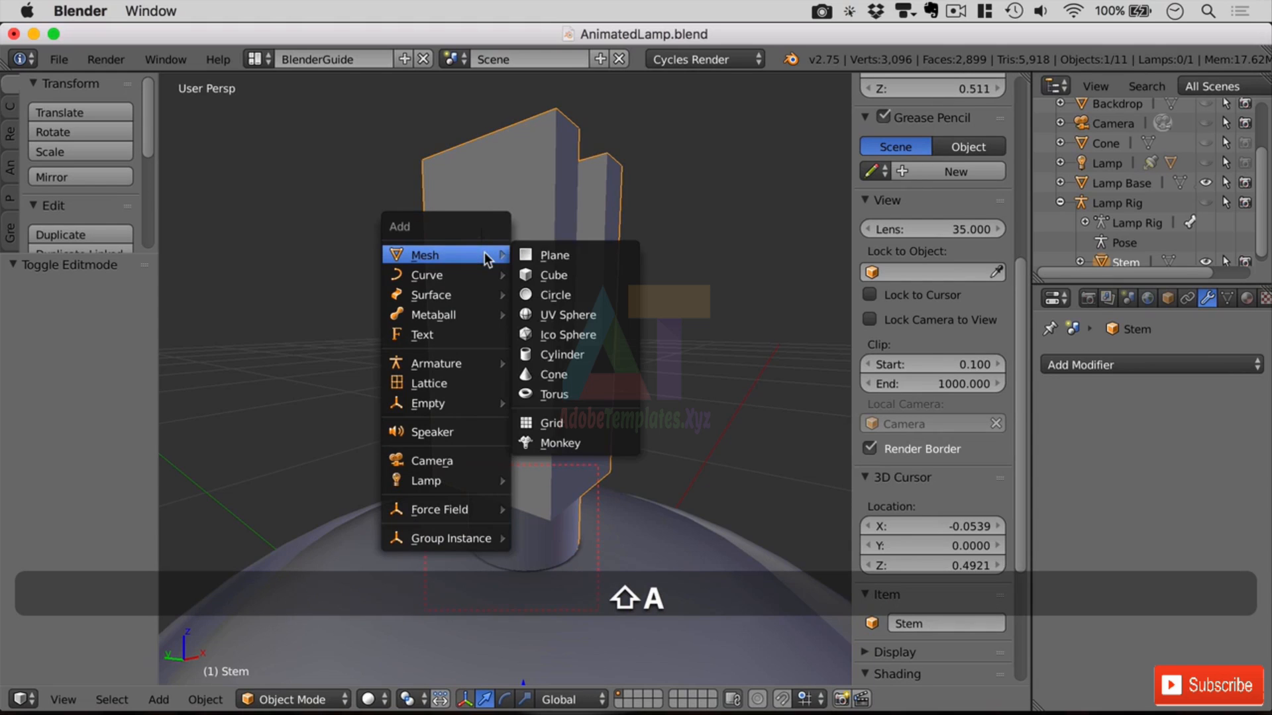
click(546, 251)
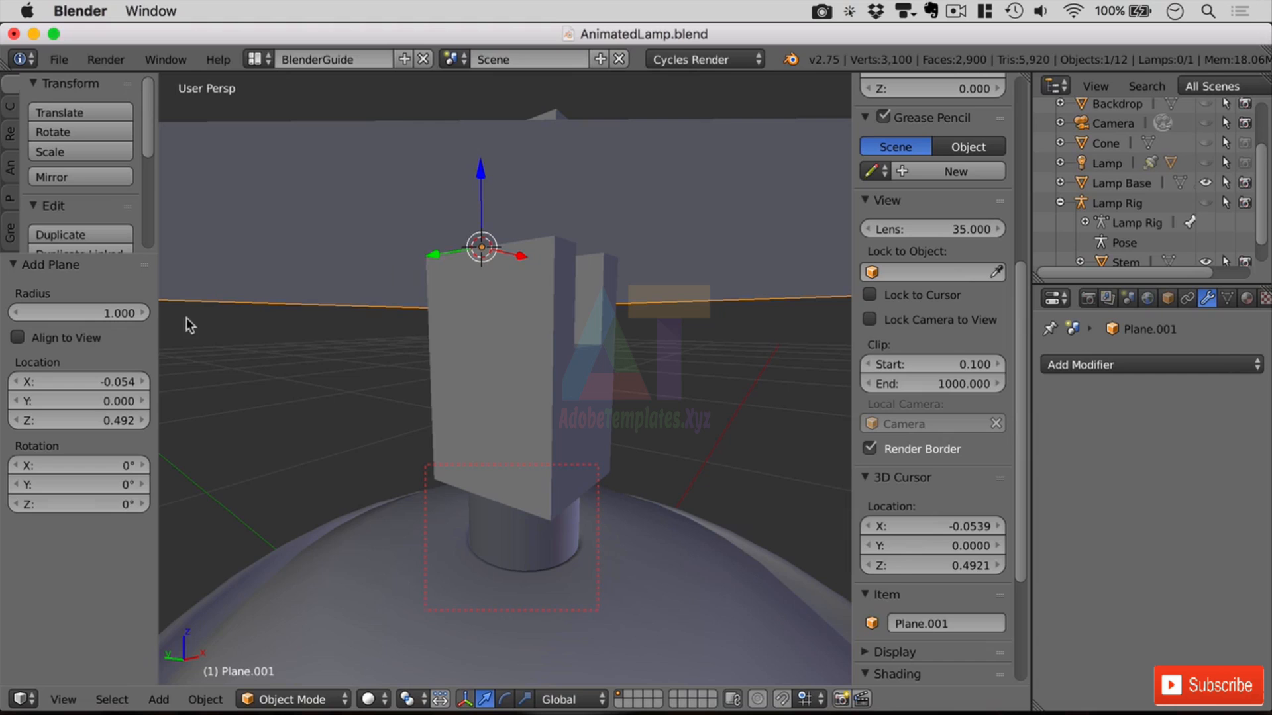
click(117, 317)
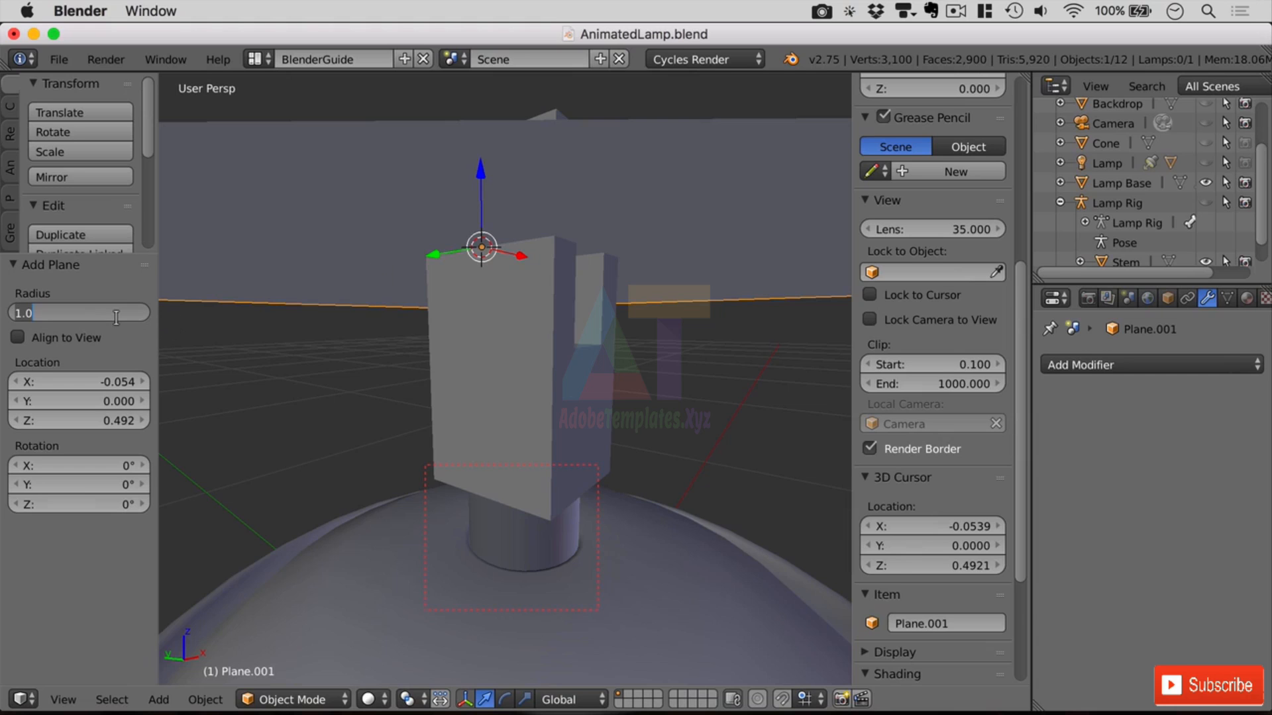
text(.0)
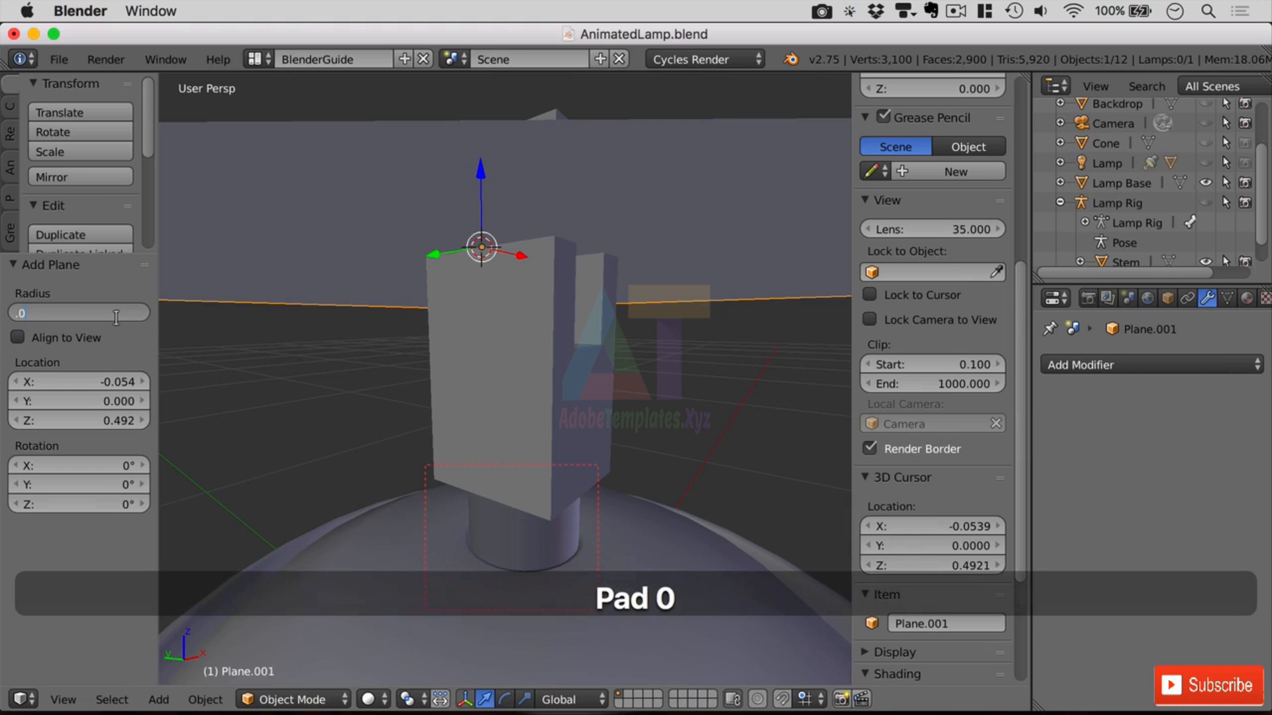
text(3)
key(Return)
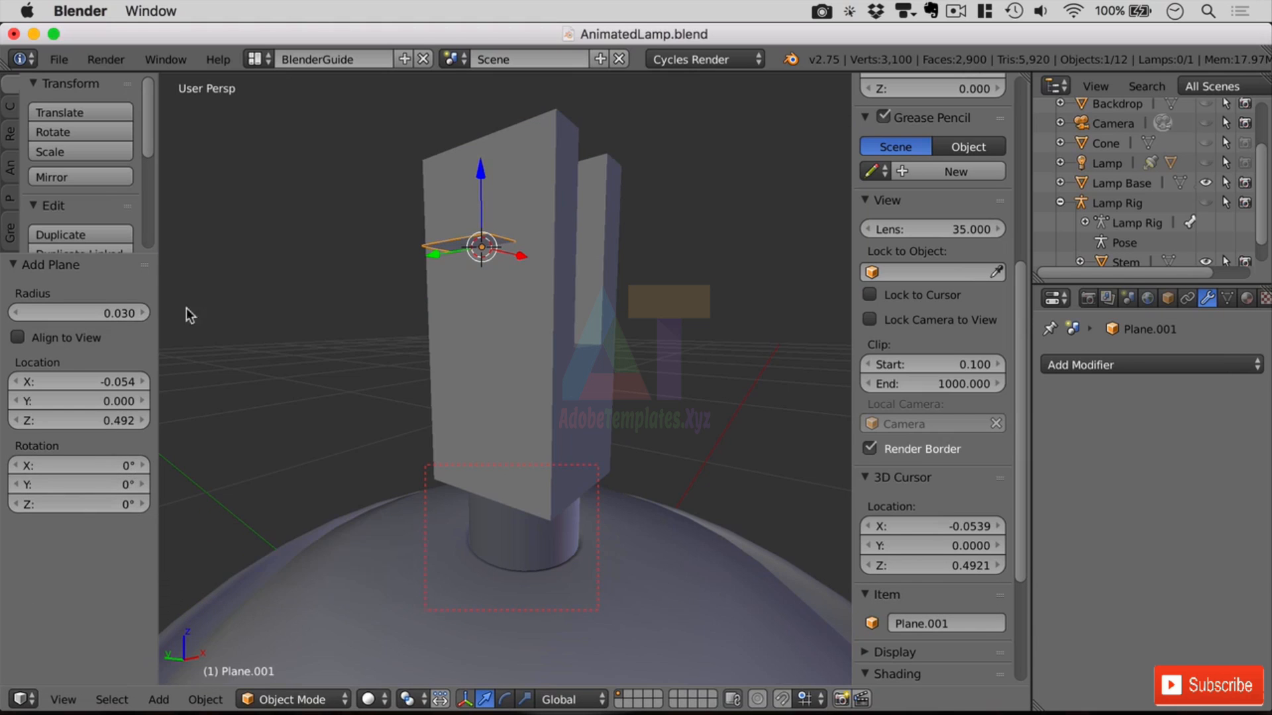
Set the new plane's Y rotation to 90°, and change it to -90°.
middle_drag(186, 308, 397, 345)
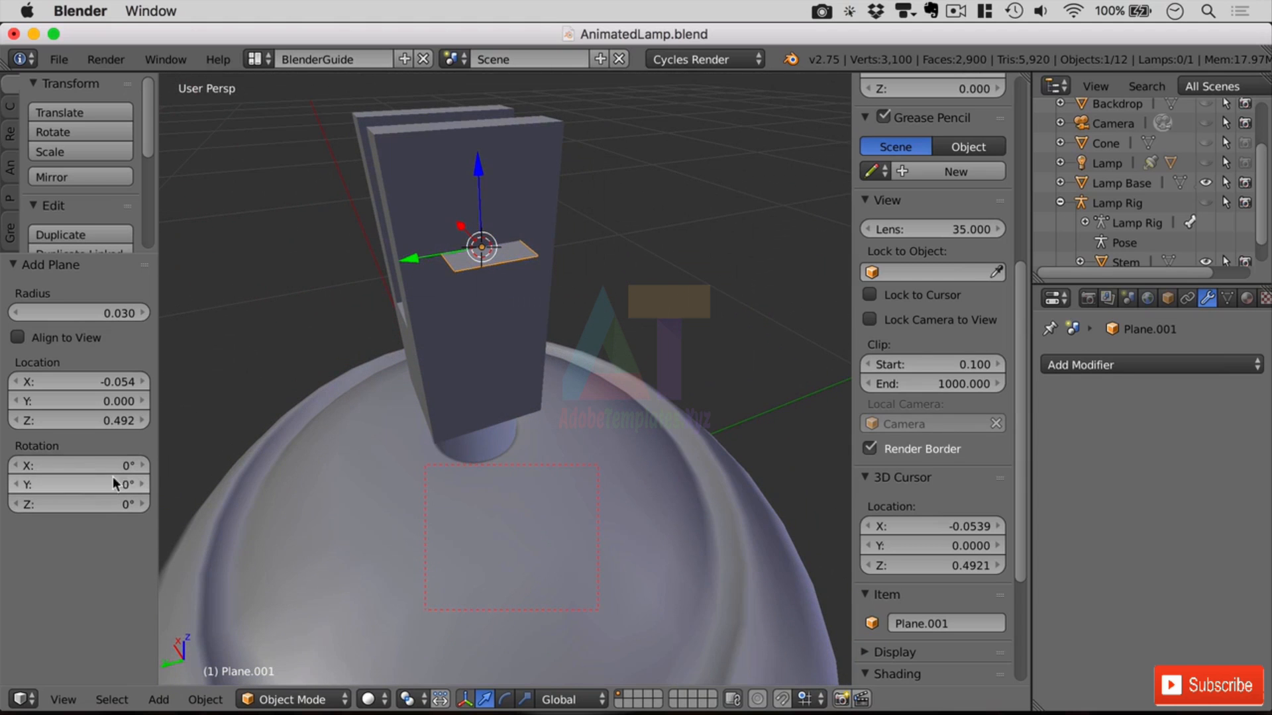
click(109, 485)
text(90)
key(Return)
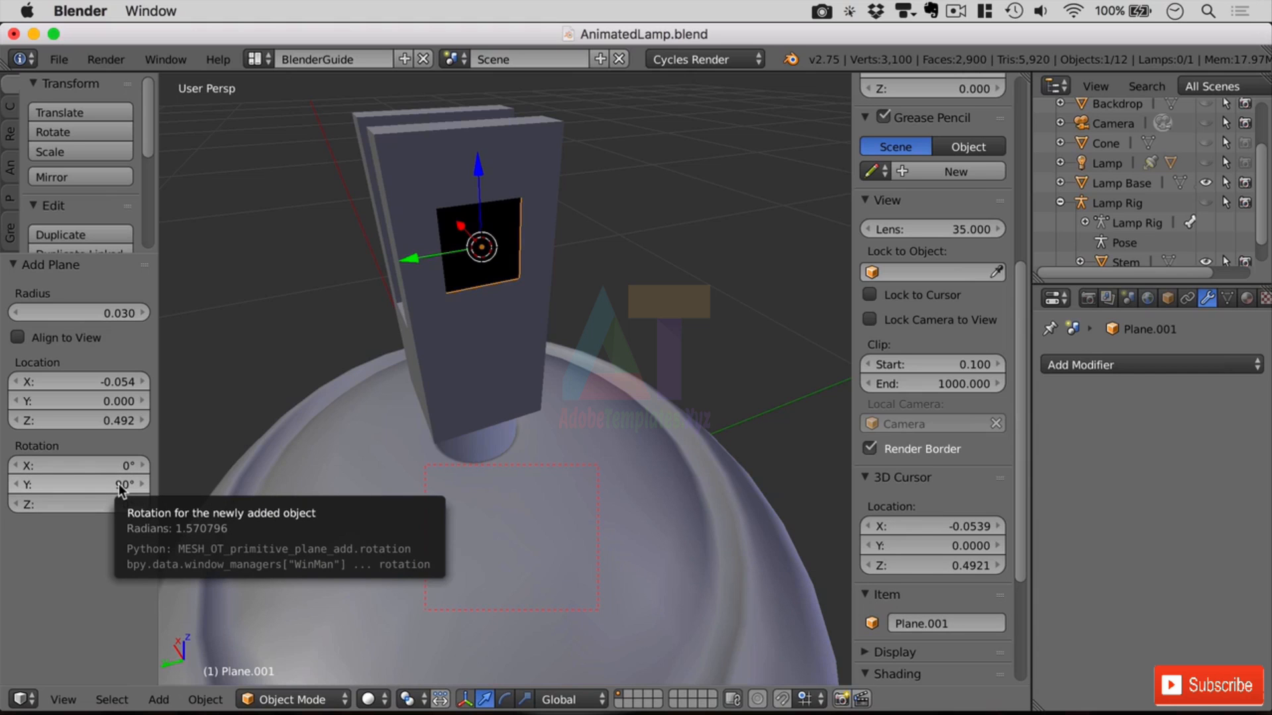
click(119, 487)
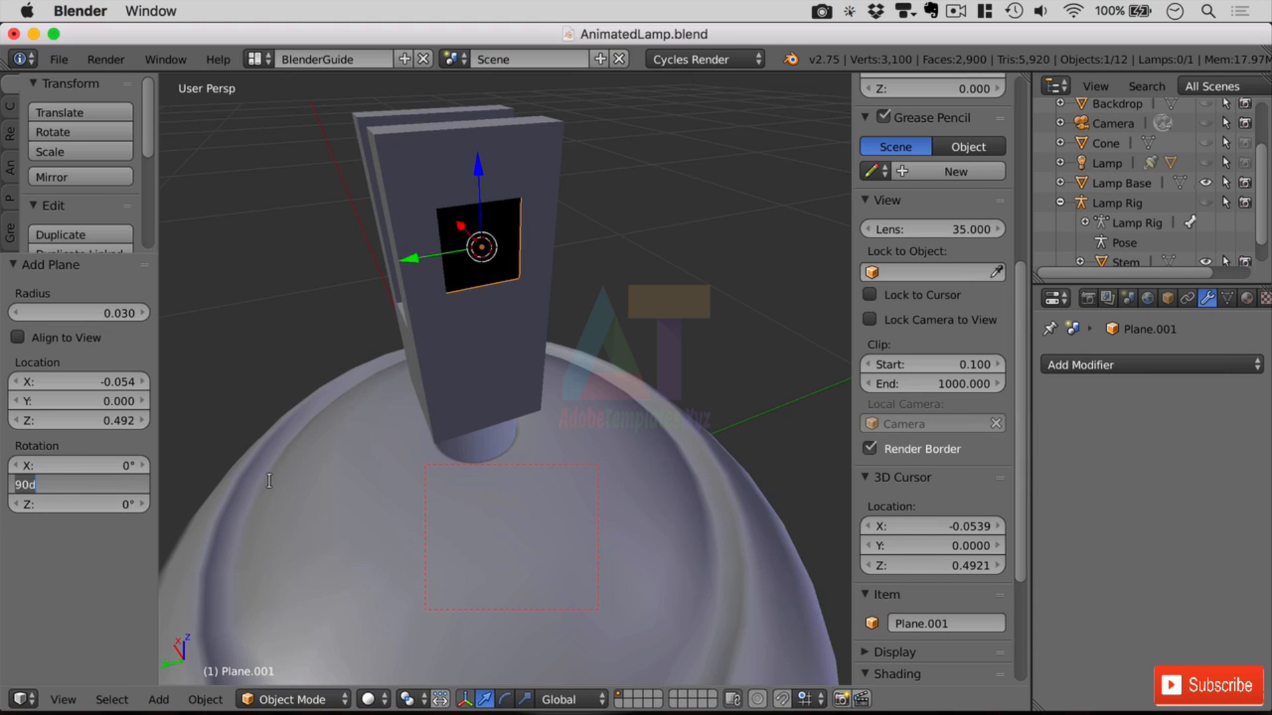
text(-90)
key(Return)
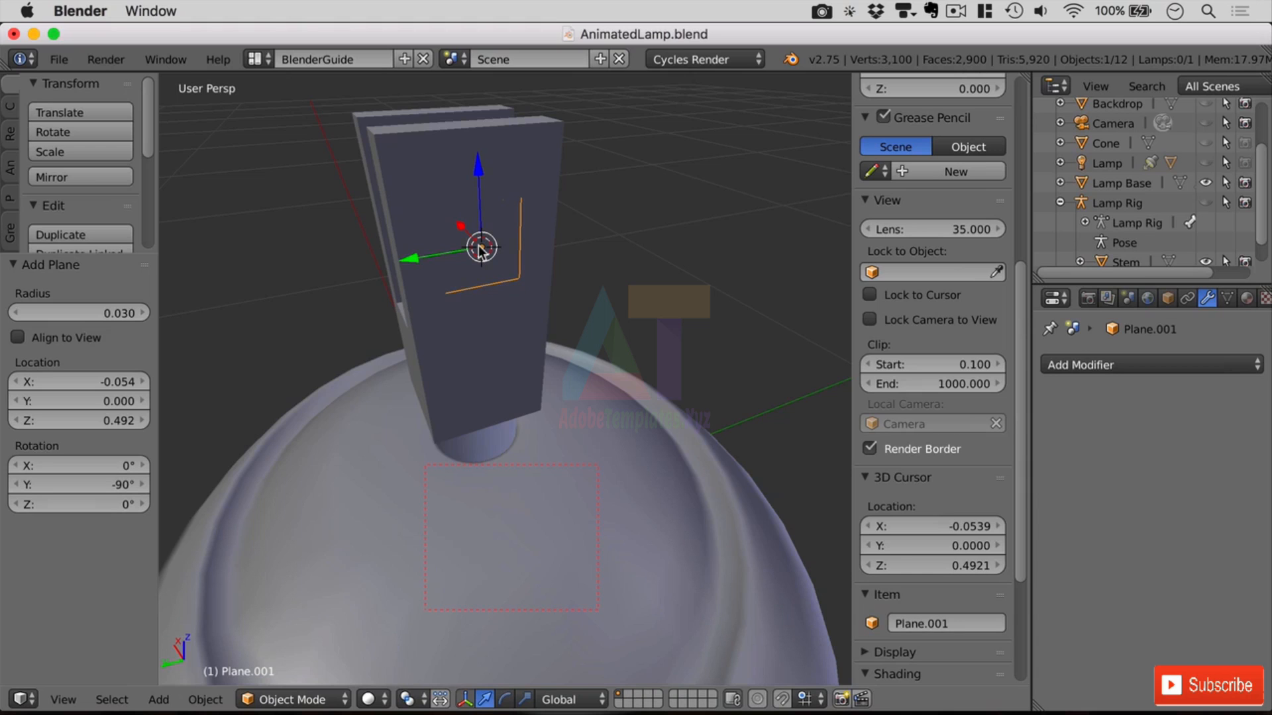
Try setting the plane's X rotation to 45°, and undo the plane's addition.
scroll(161, 432, down, 3)
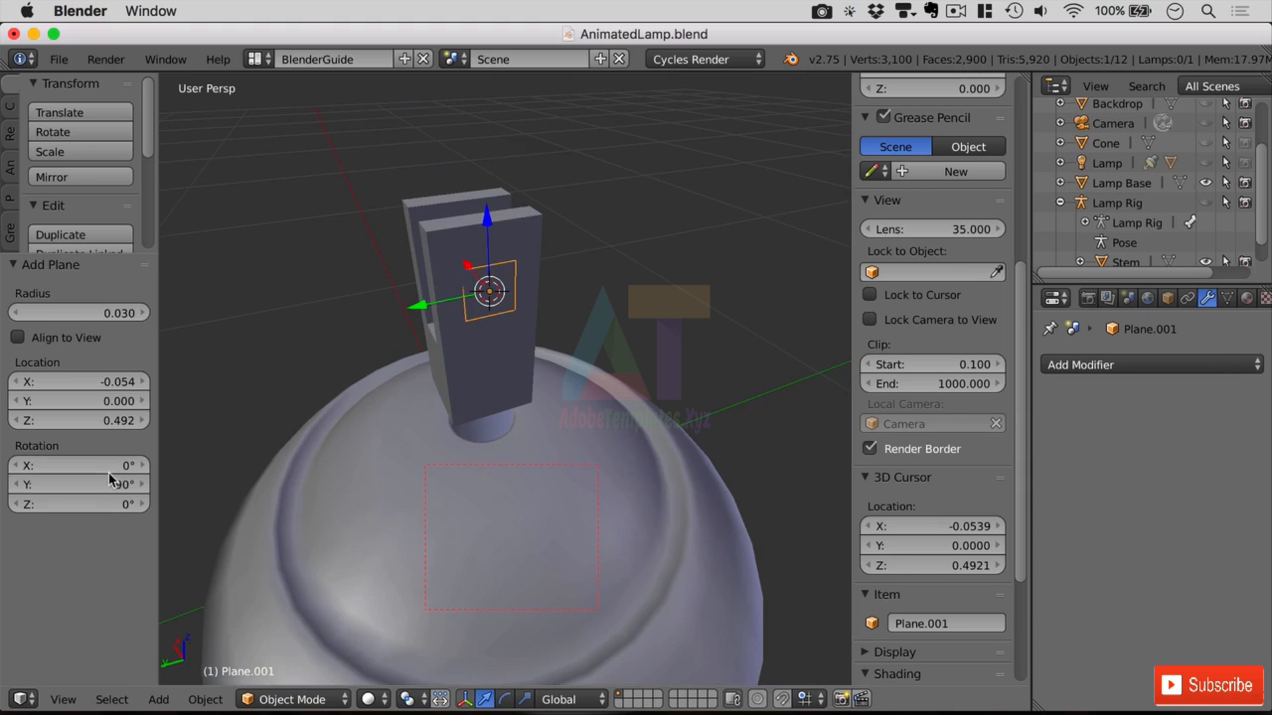
click(120, 464)
text(45)
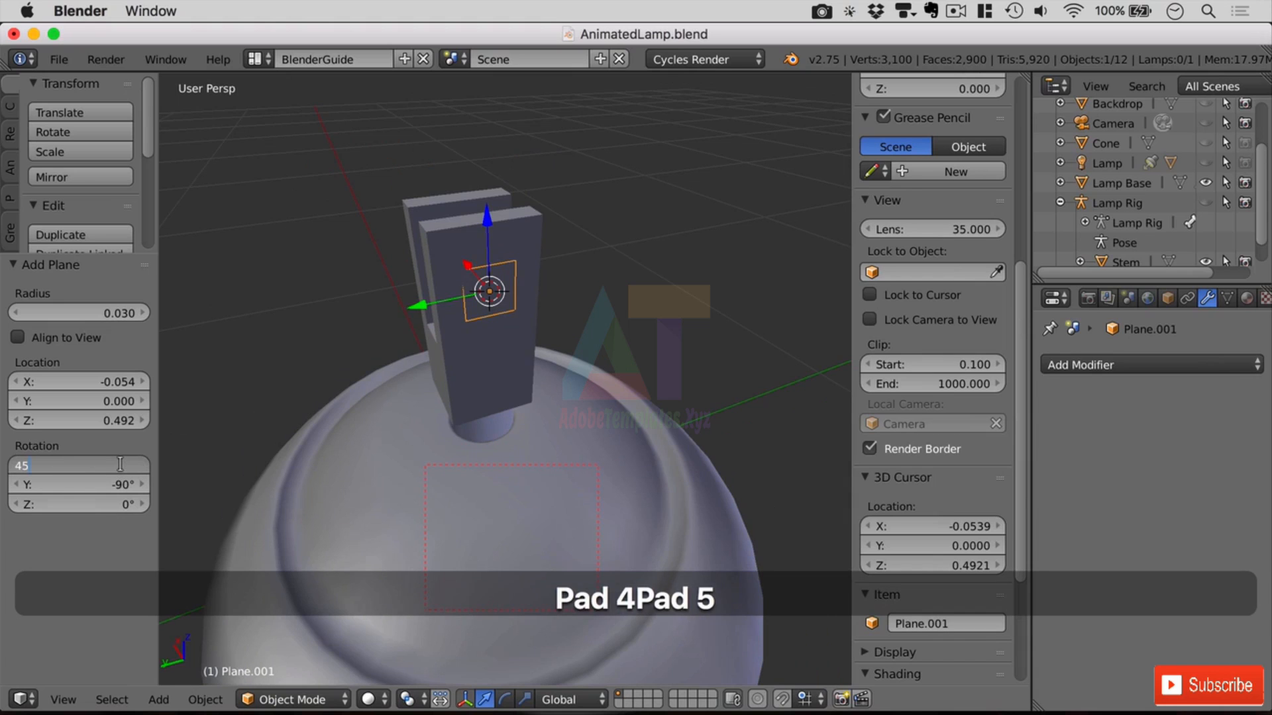
key(Return)
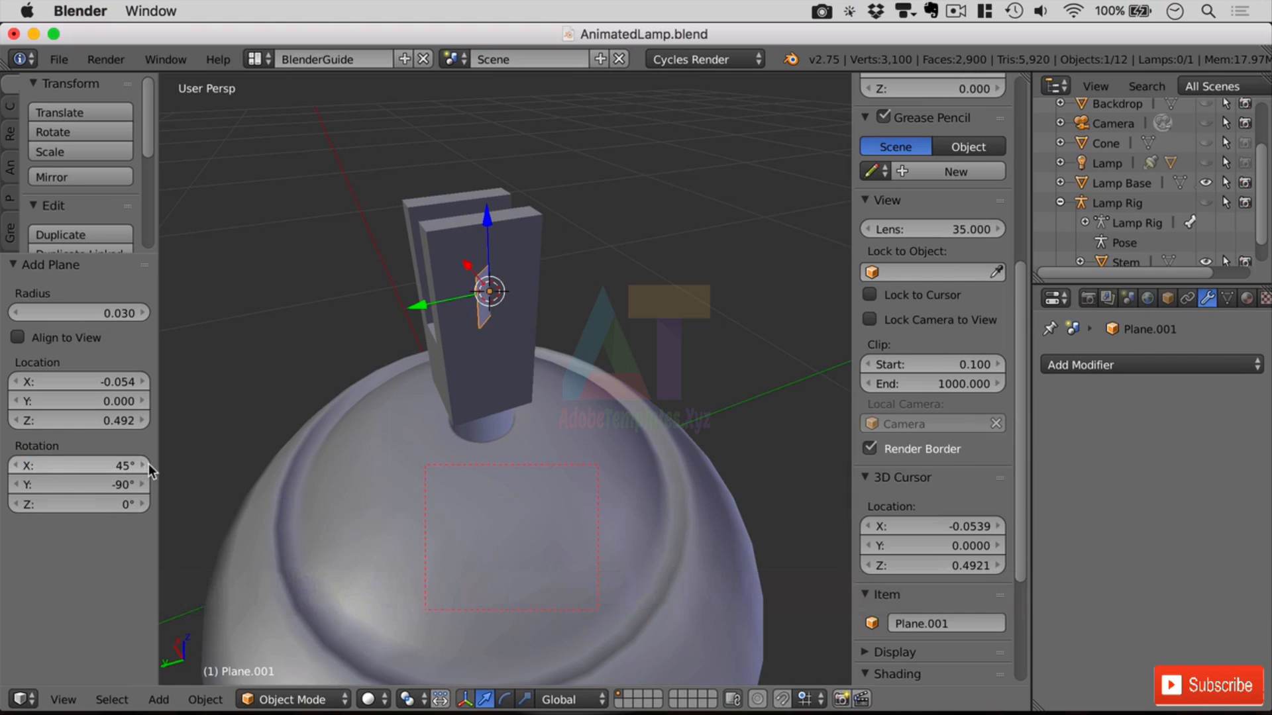
key(super+z)
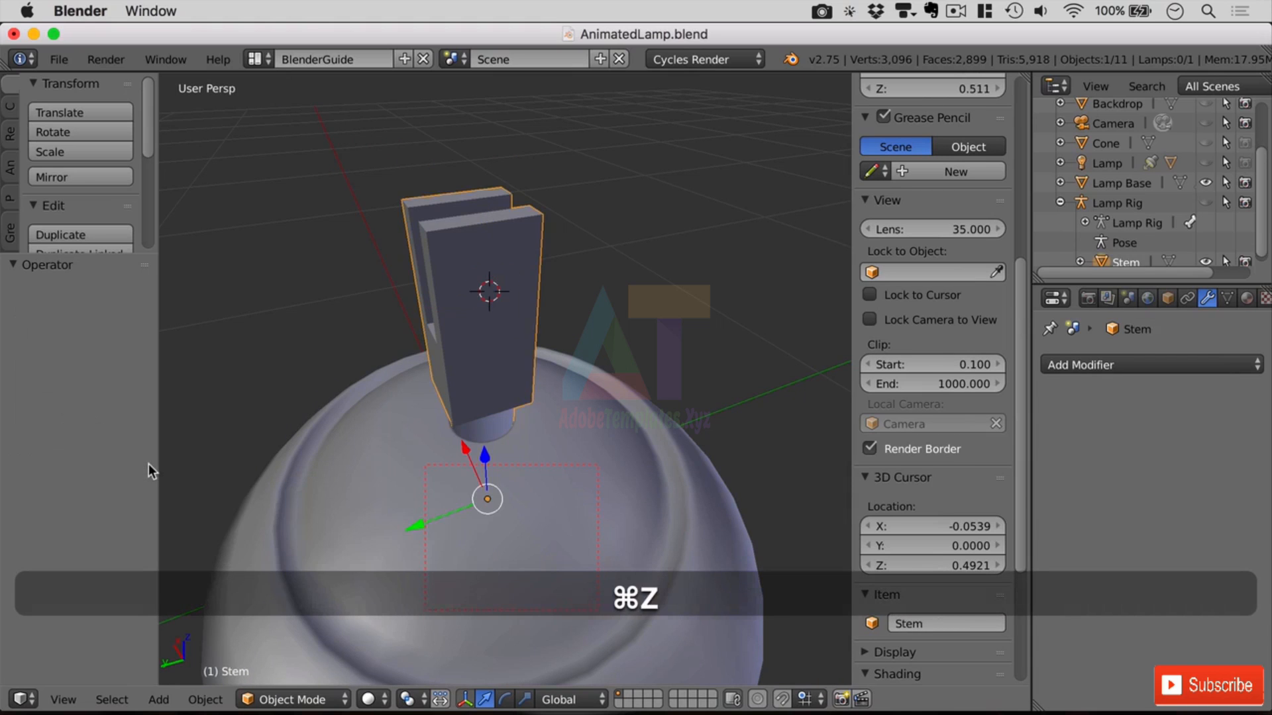
Add a plane at the 3D cursor again and set its Y rotation to -90°.
key(shift+a)
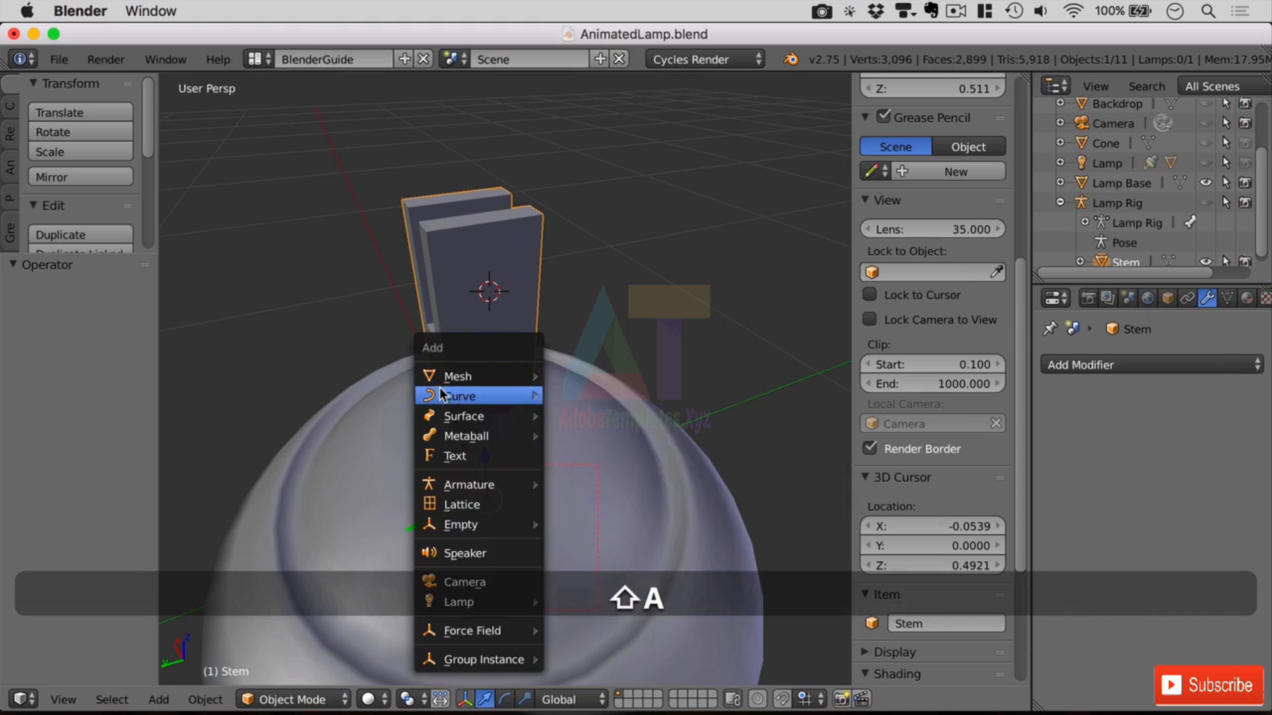
mouse_move(483, 376)
click(609, 377)
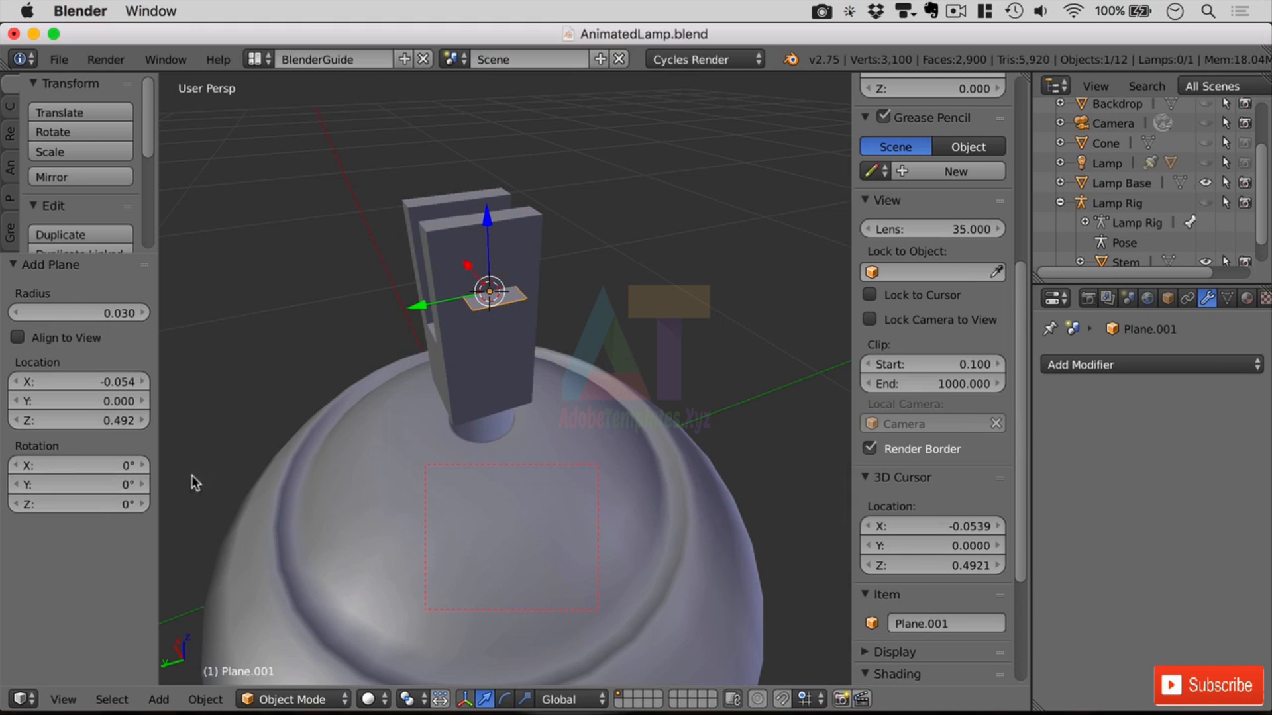
click(123, 504)
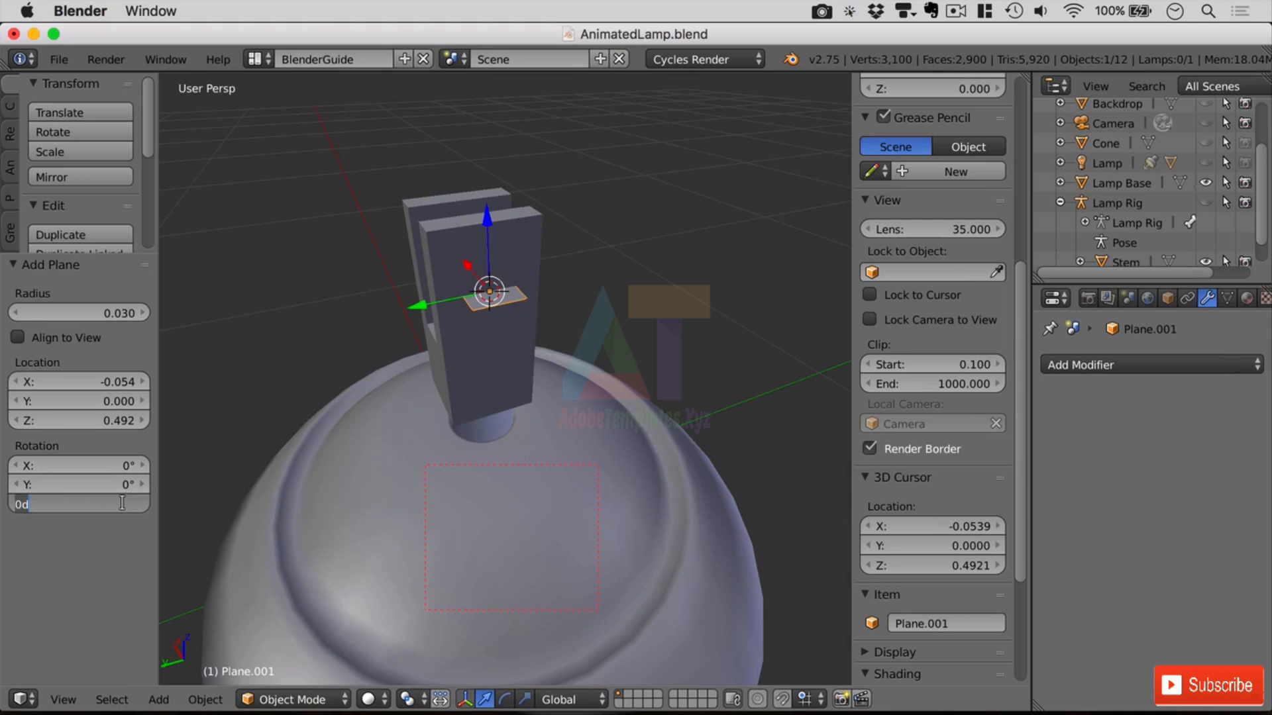
click(143, 486)
click(142, 486)
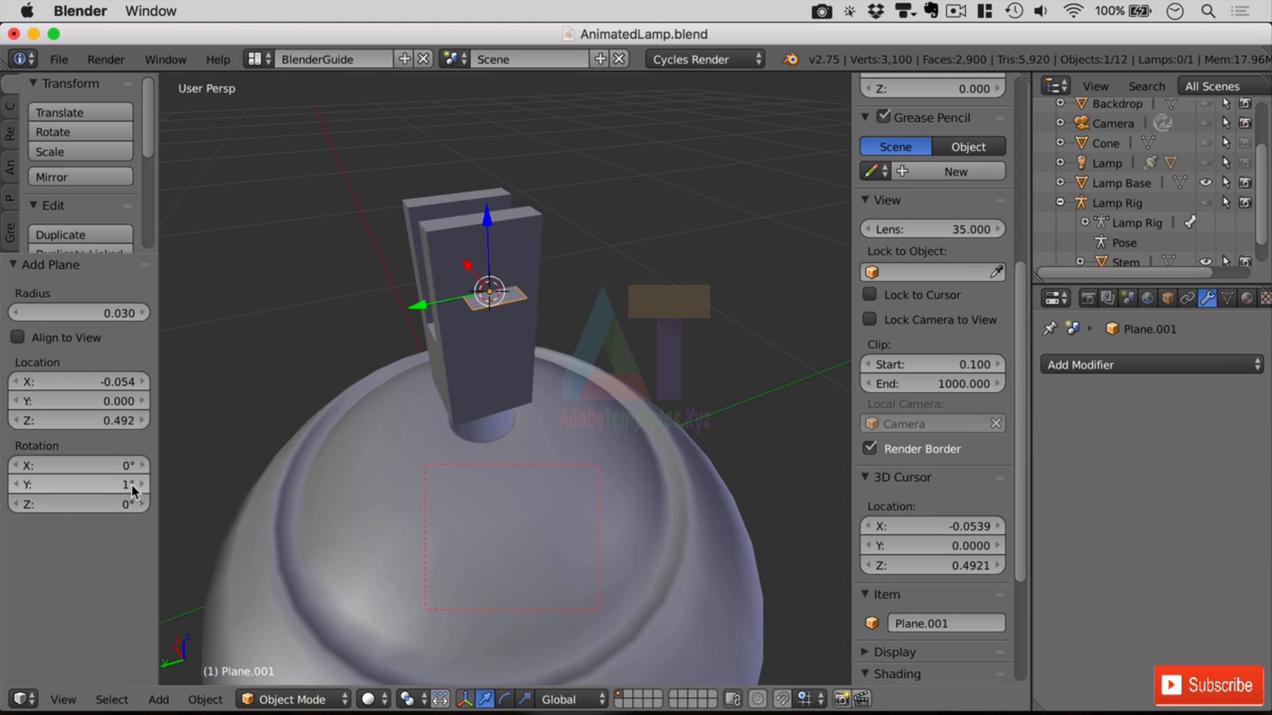
click(118, 486)
text(-90)
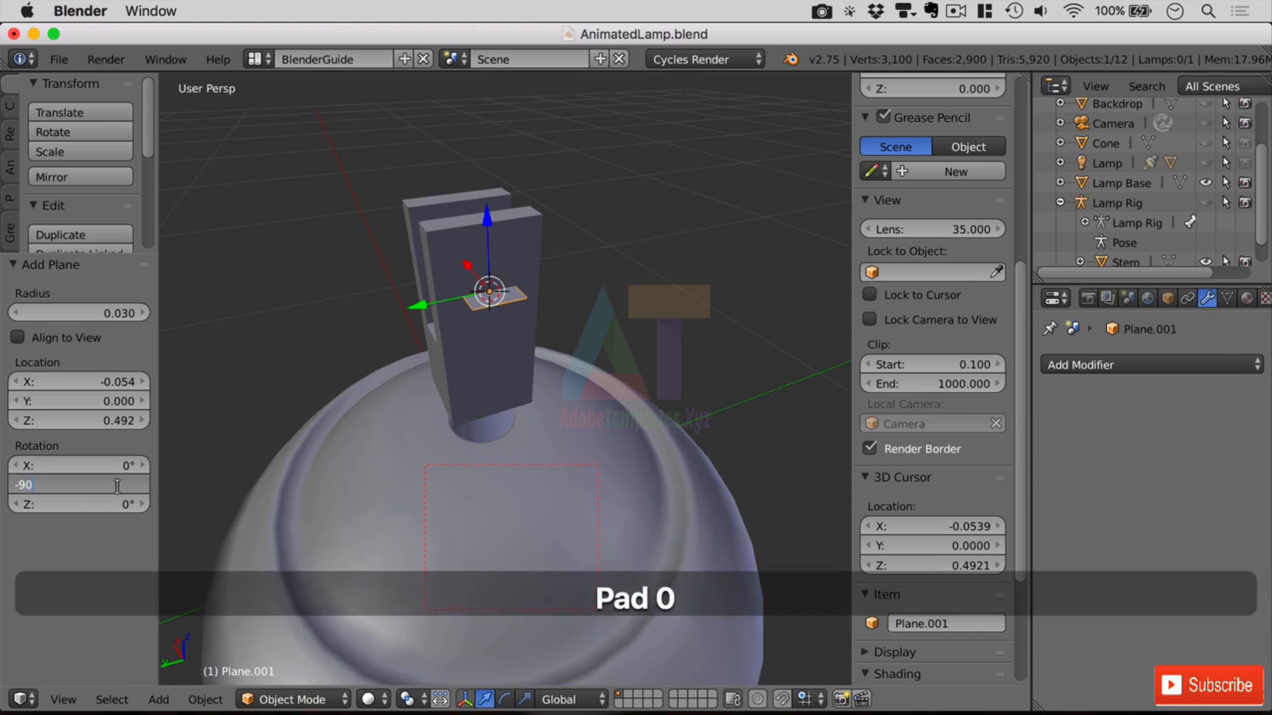
key(Return)
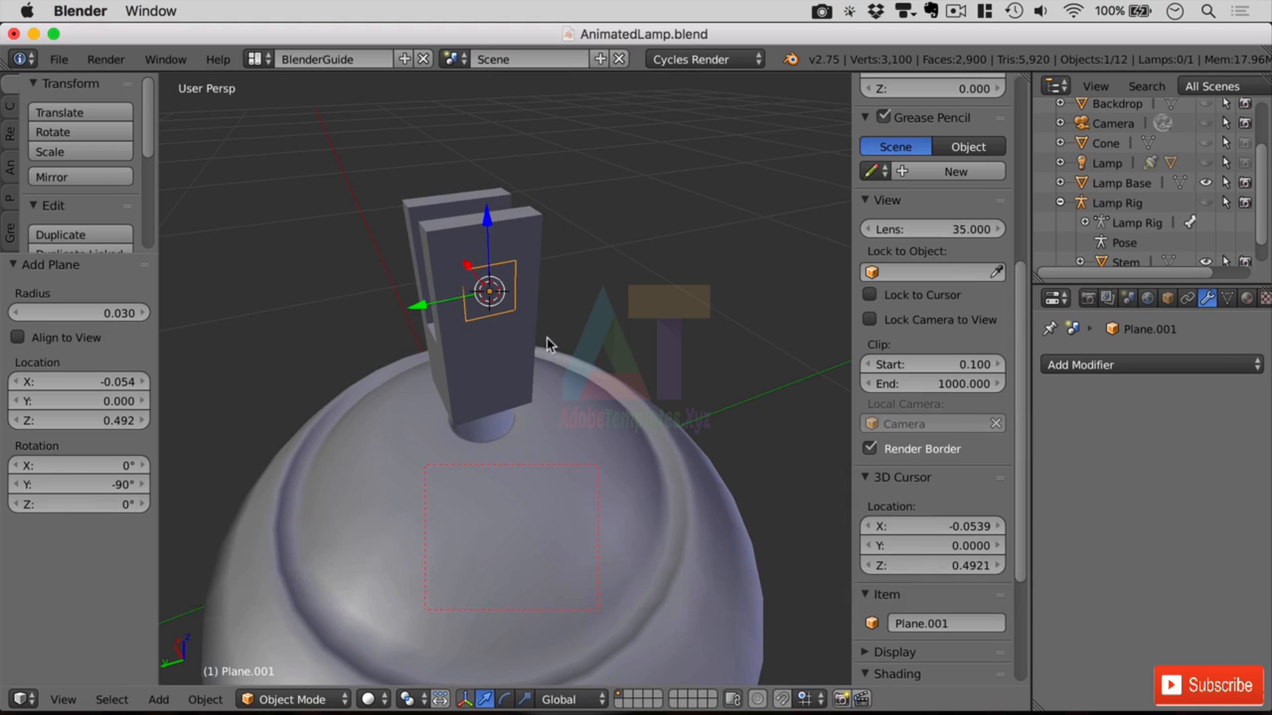
Rotate the new plane 45° about the global X axis.
key(r)
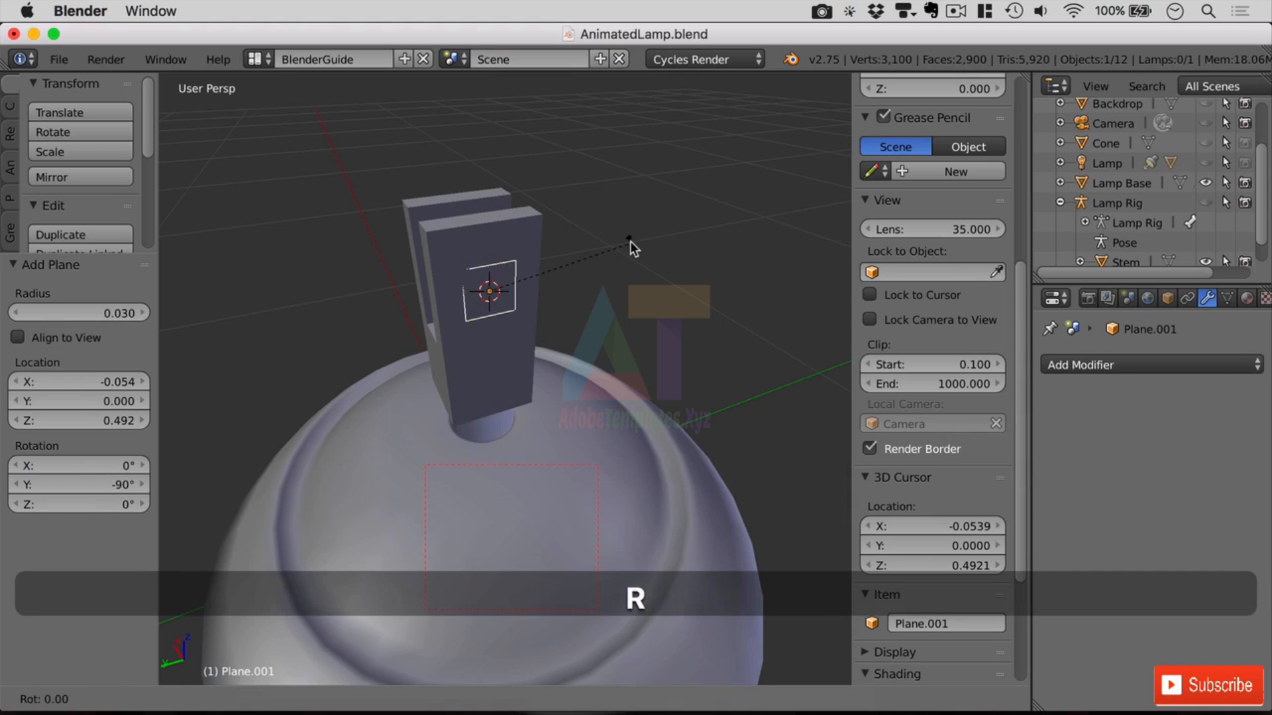
text(x45)
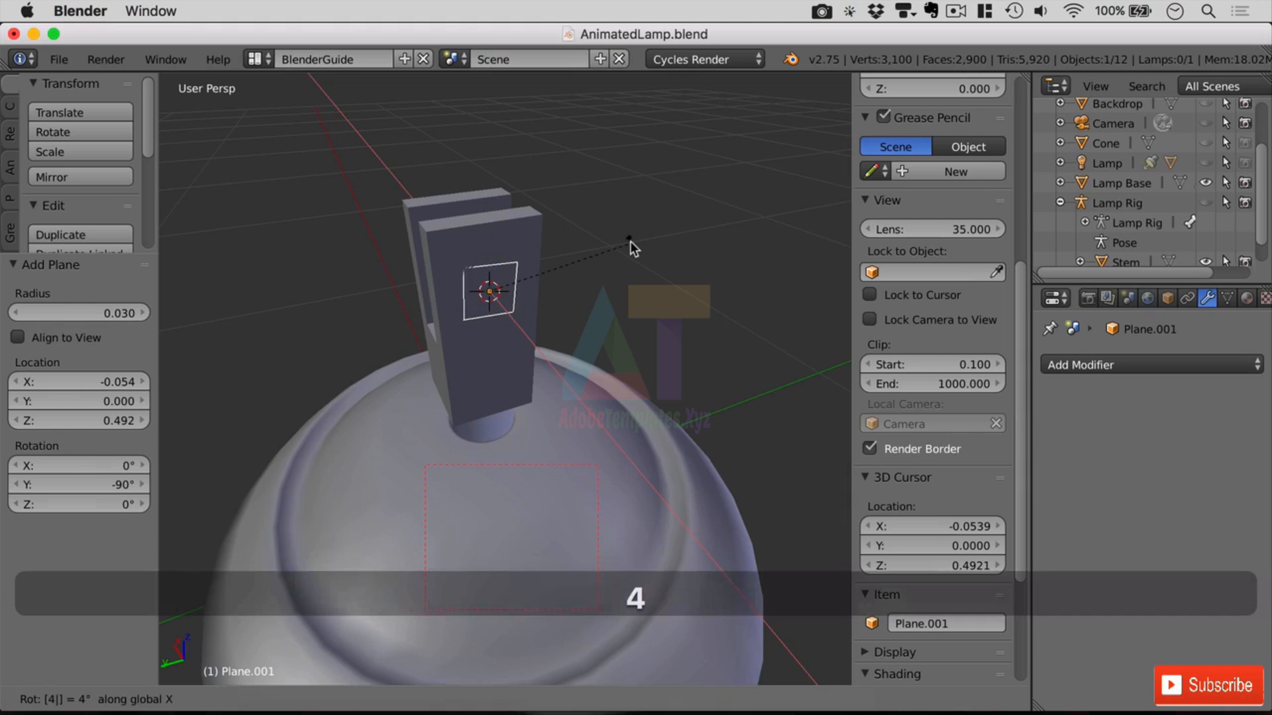
key(Return)
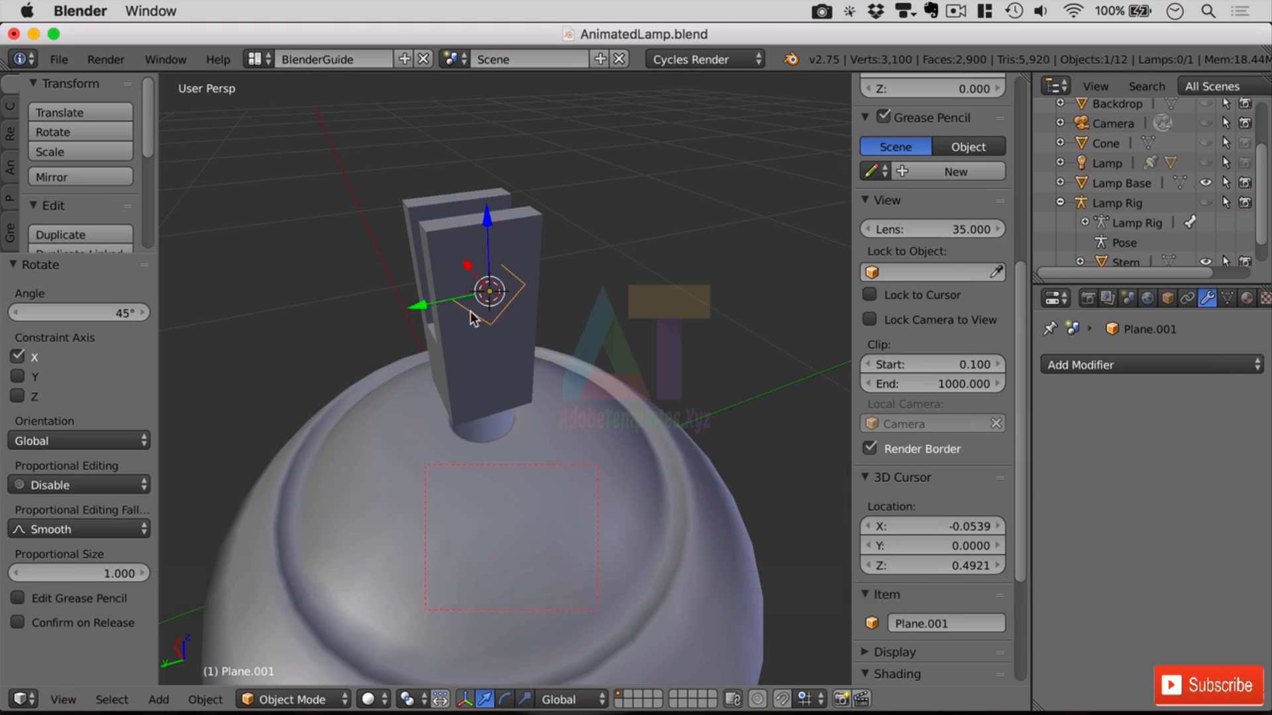
Enter Edit Mode on the rotated plane and extrude its face outward by 0.03 to give it thickness.
mouse_move(475, 318)
middle_down()
mouse_move(525, 304)
mouse_move(493, 311)
middle_up()
key(e)
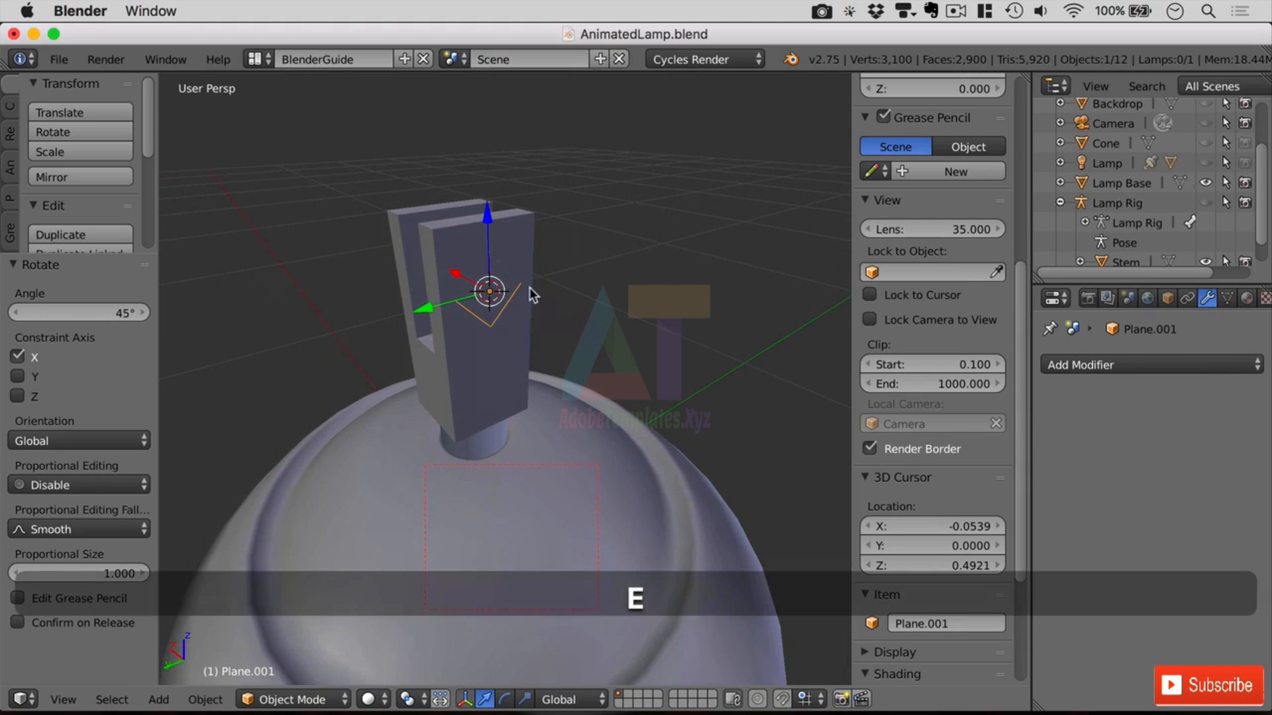
key(Tab)
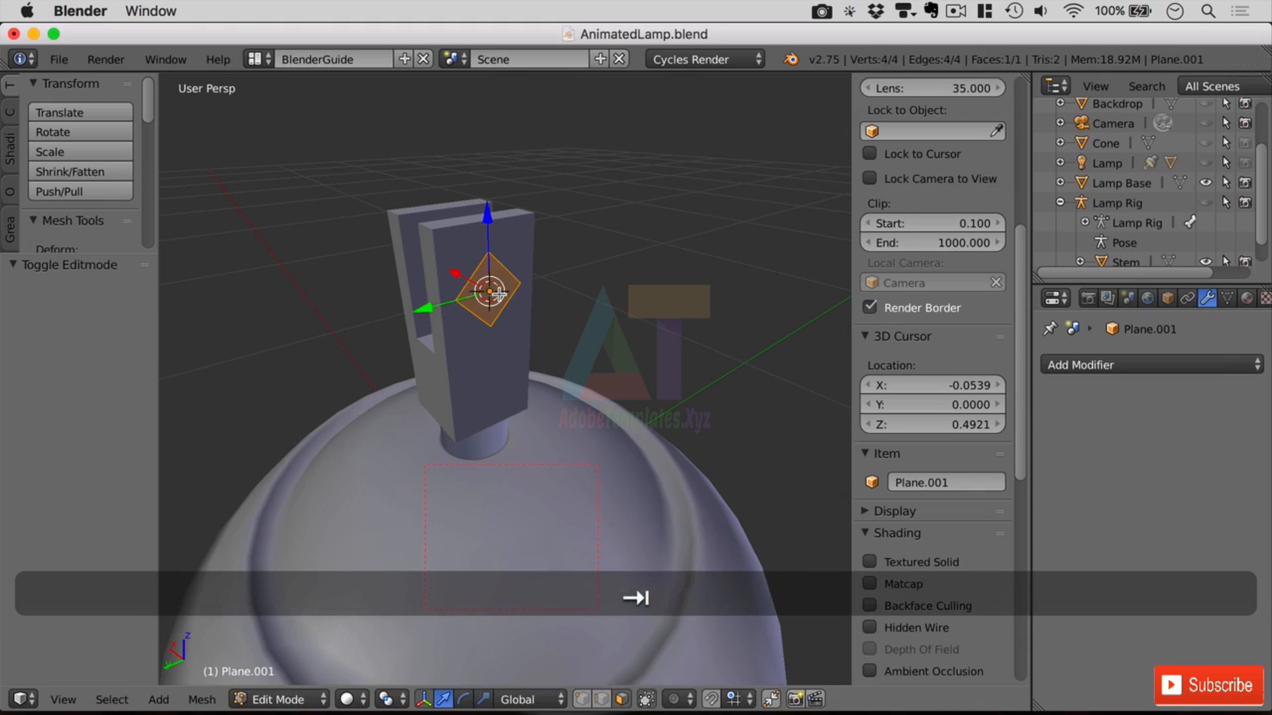
key(e)
key(KP_0)
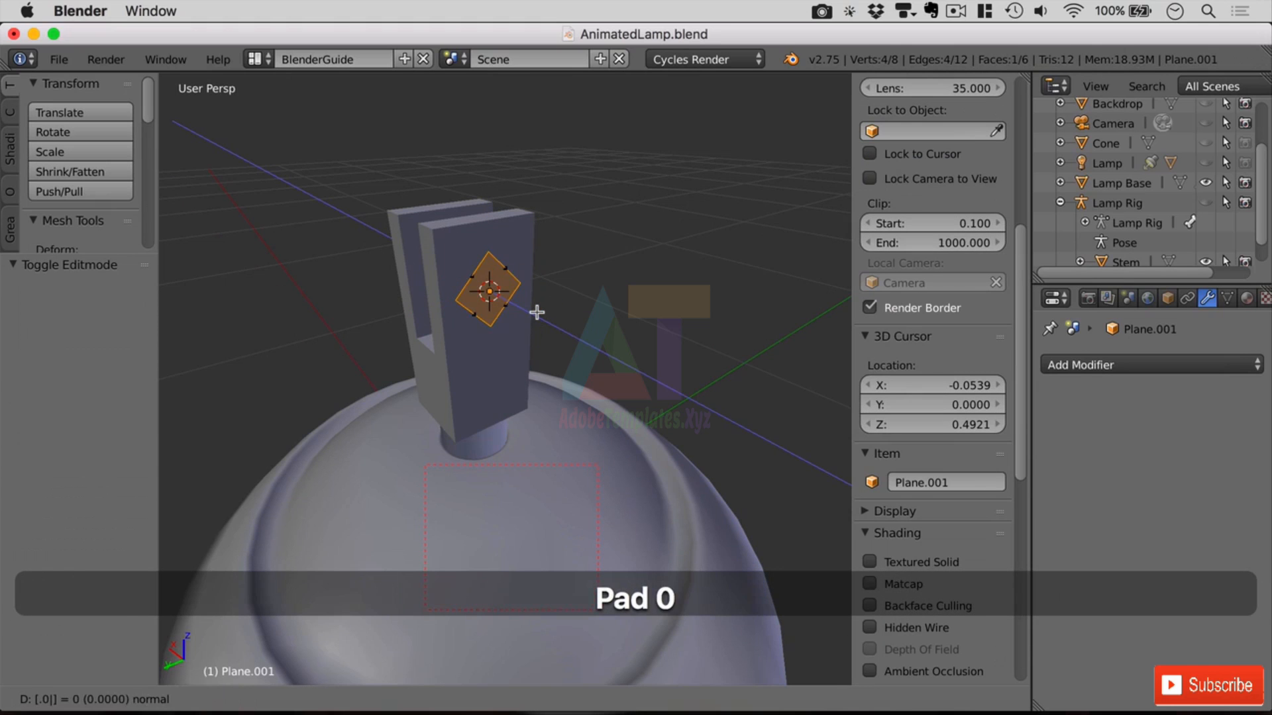
key(KP_Decimal)
key(KP_0)
key(KP_3)
key(KP_Enter)
Select the extruded block's upper end face and move it about 0.39 along its local X axis to form a diagonal arm.
middle_drag(621, 258, 506, 265)
right_click(534, 282)
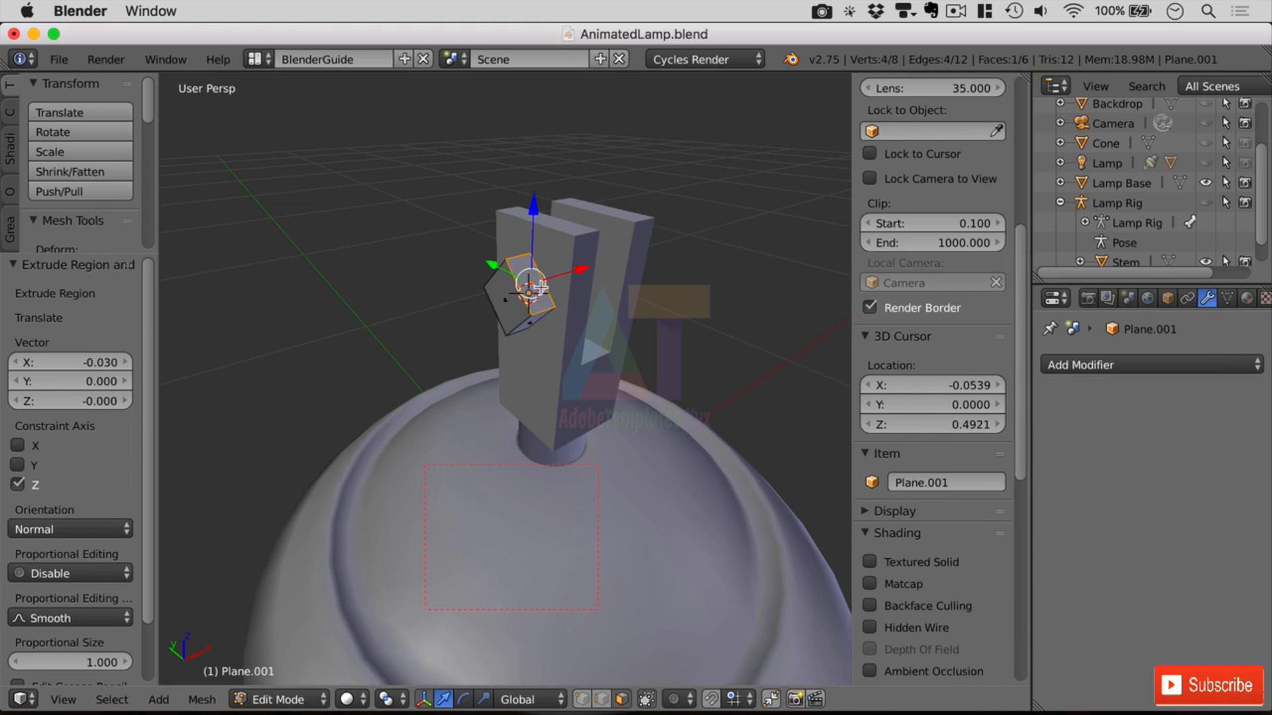
key(g)
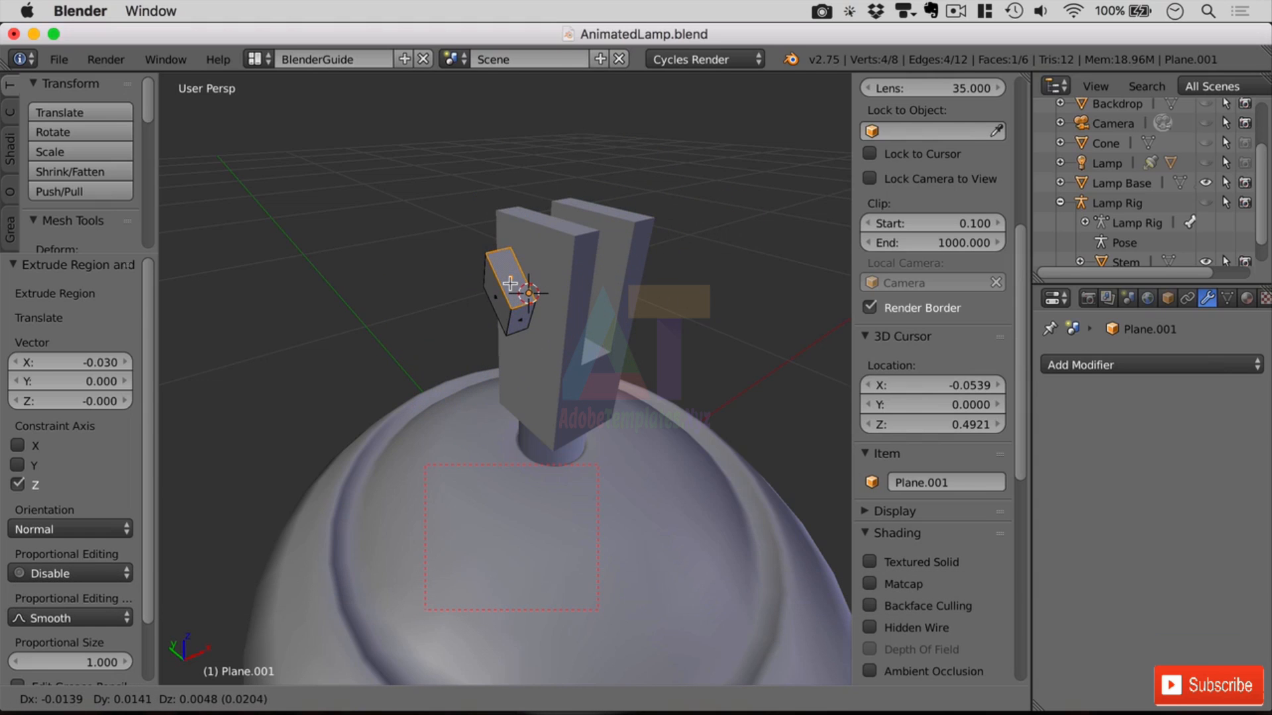
key(y)
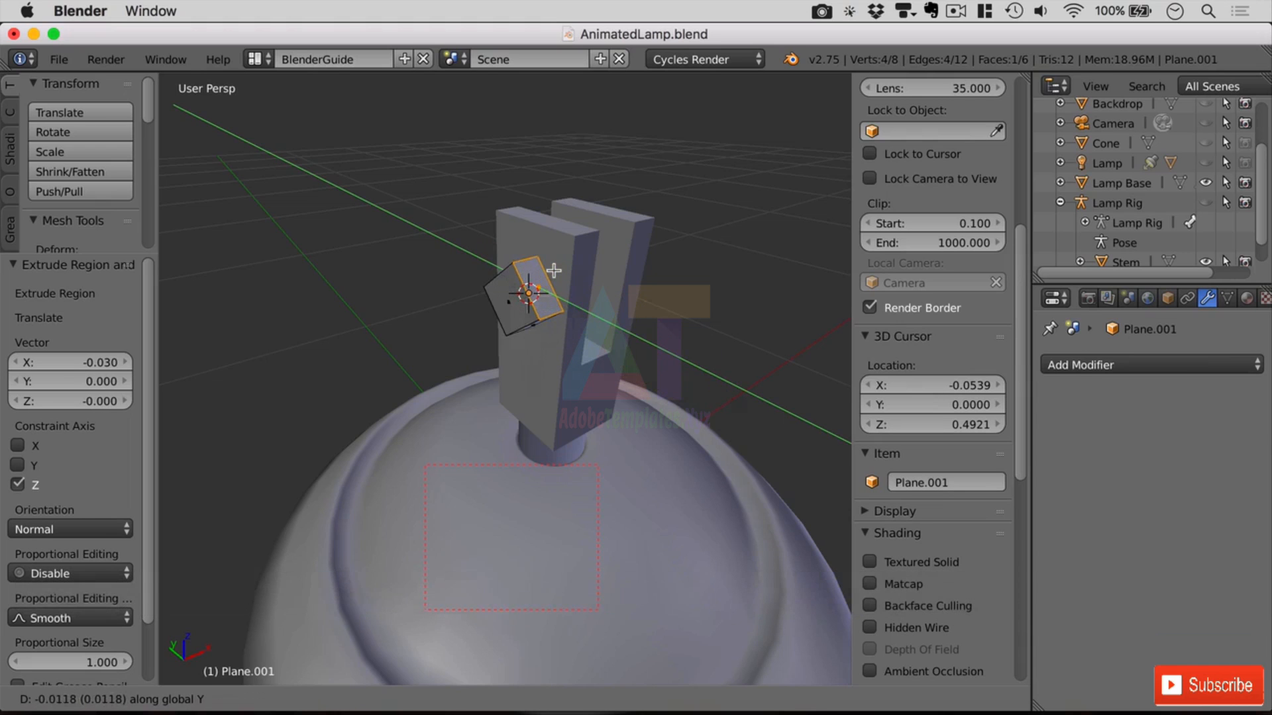
key(y)
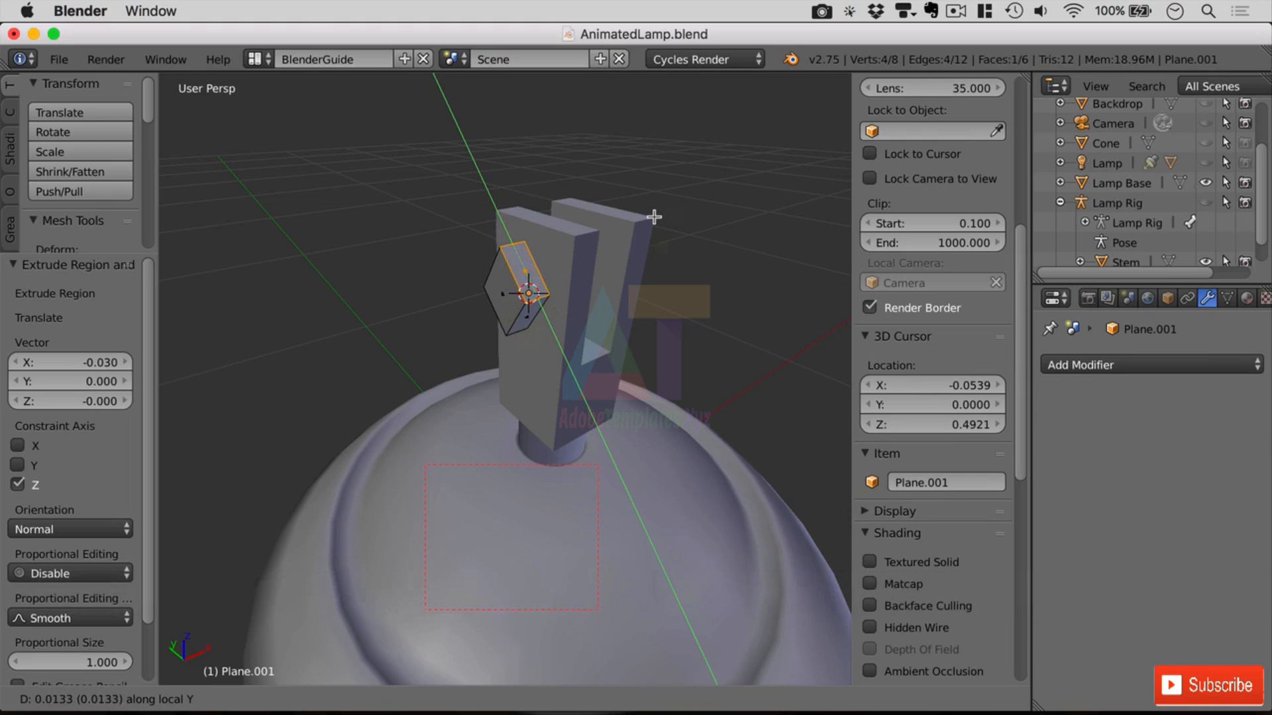
key(z)
key(z)
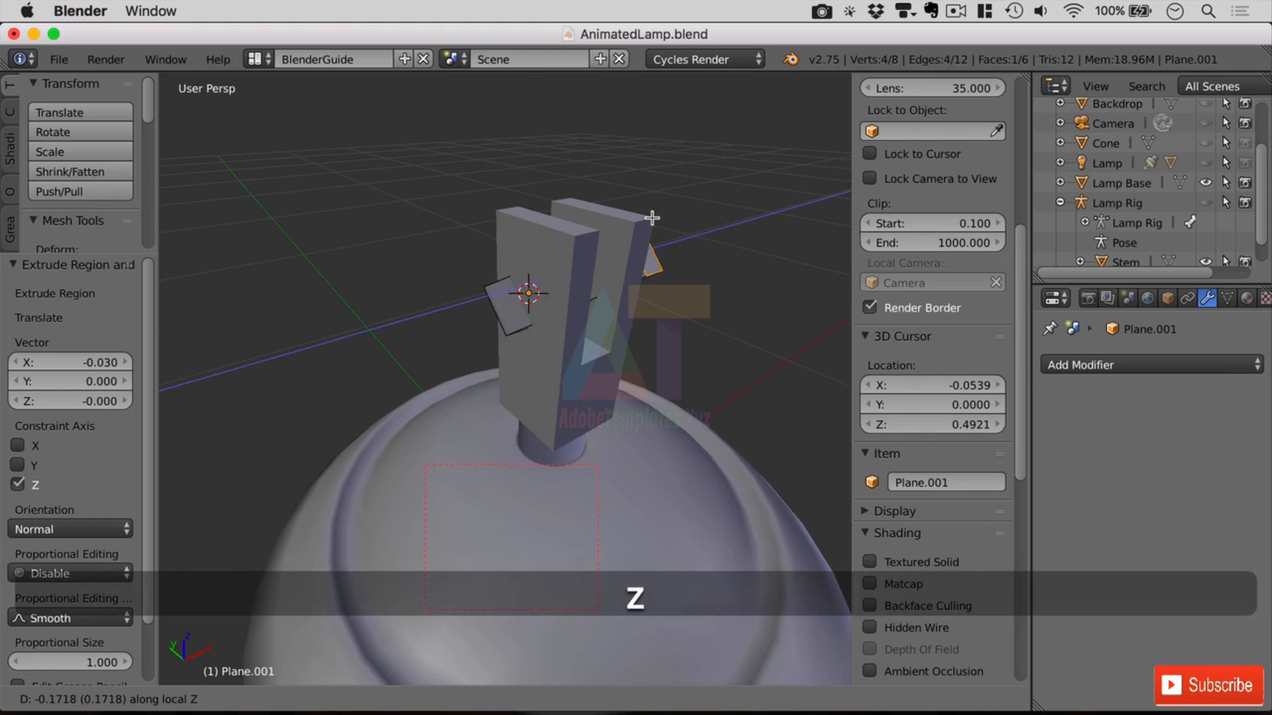
key(x)
key(x)
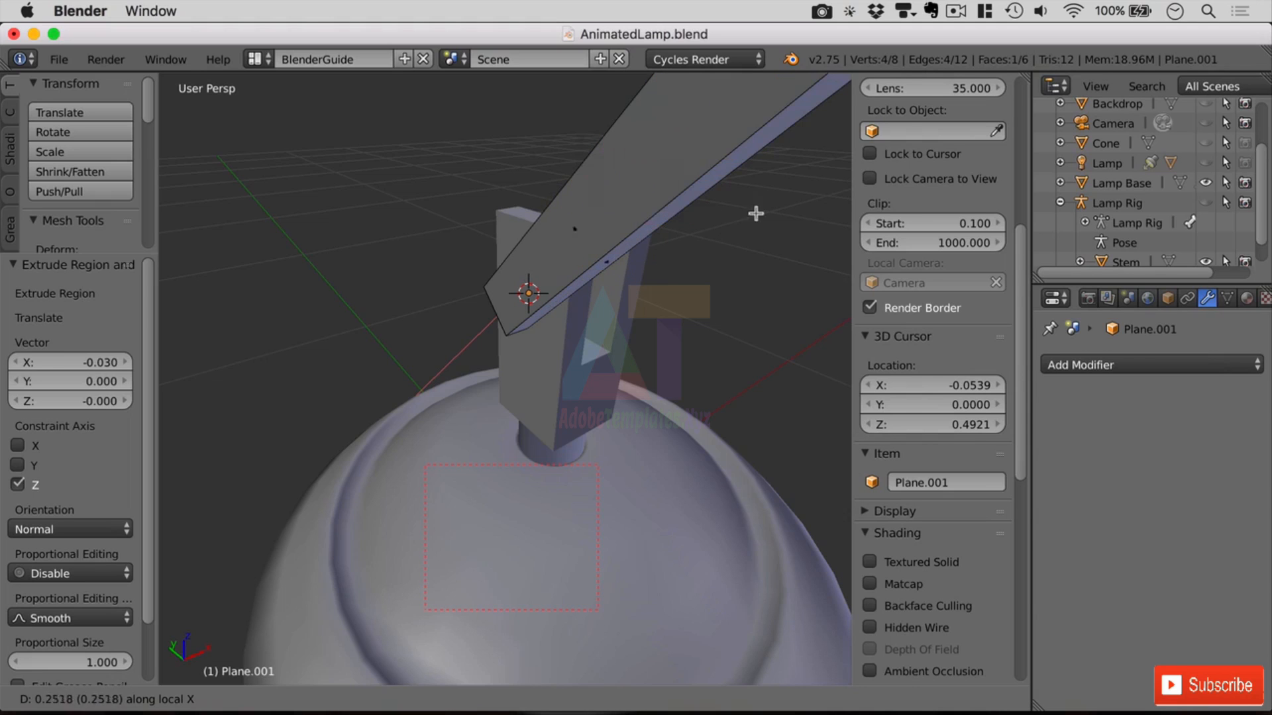
click(845, 177)
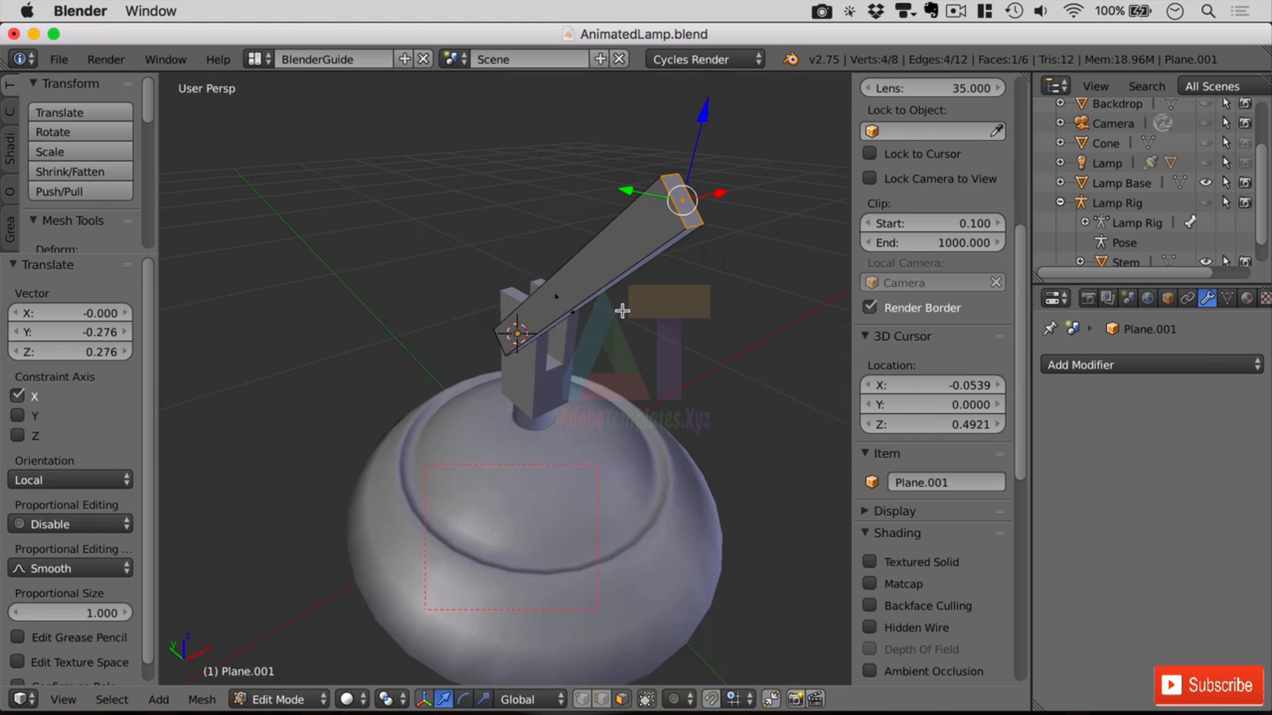
In the right orthographic view, lengthen the arm by moving its end face about 0.197 further along local X.
scroll(626, 311, down, 6)
scroll(606, 295, up, 6)
key(KP_5)
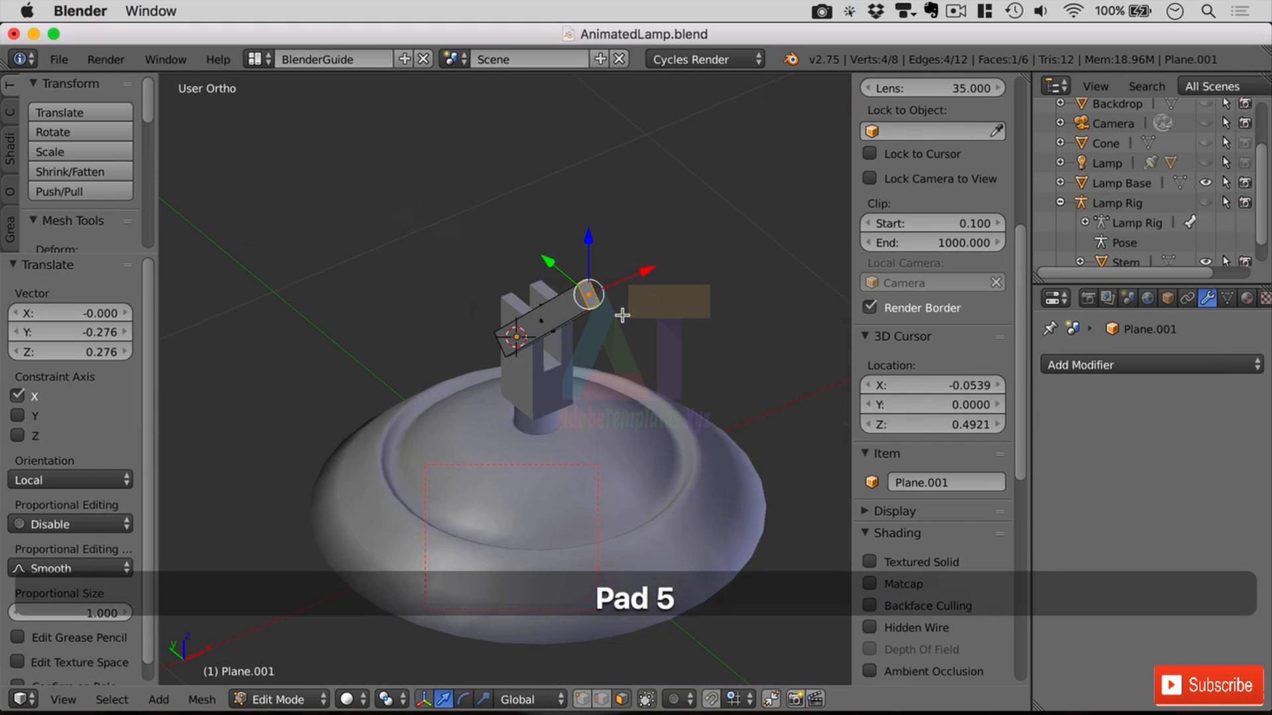
key(KP_3)
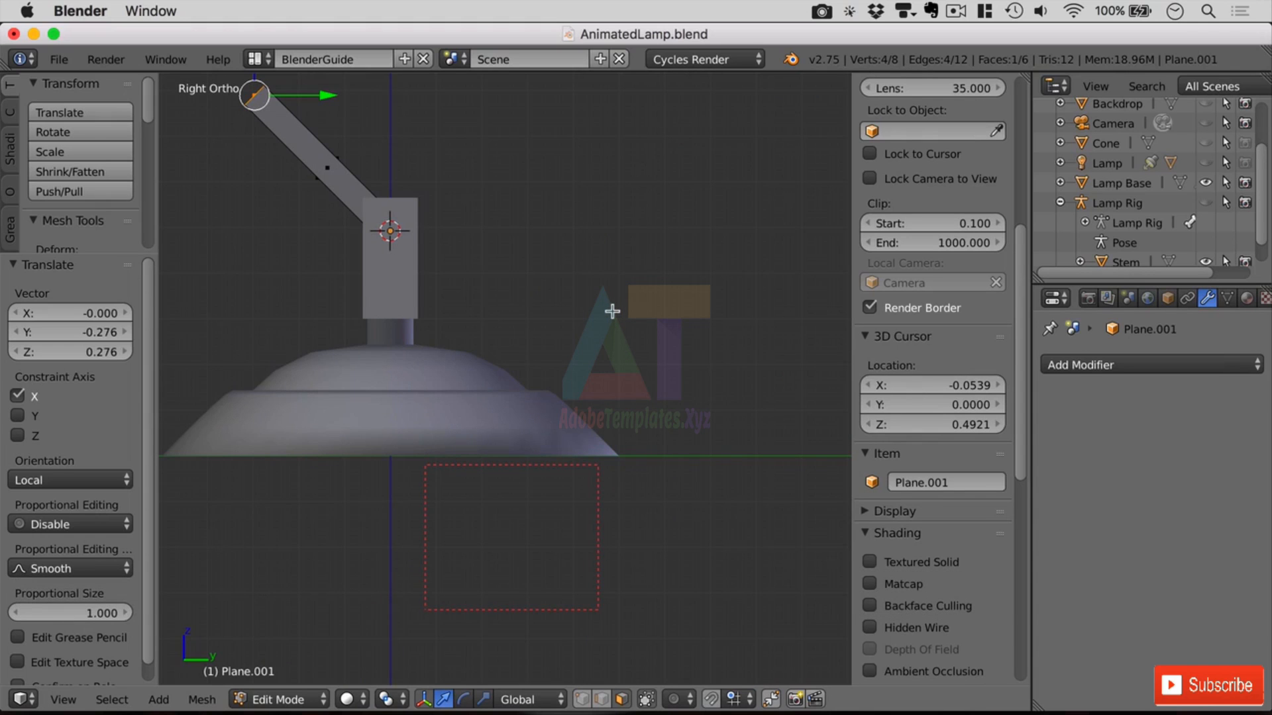
shift+middle_drag(612, 312, 735, 378)
key(g)
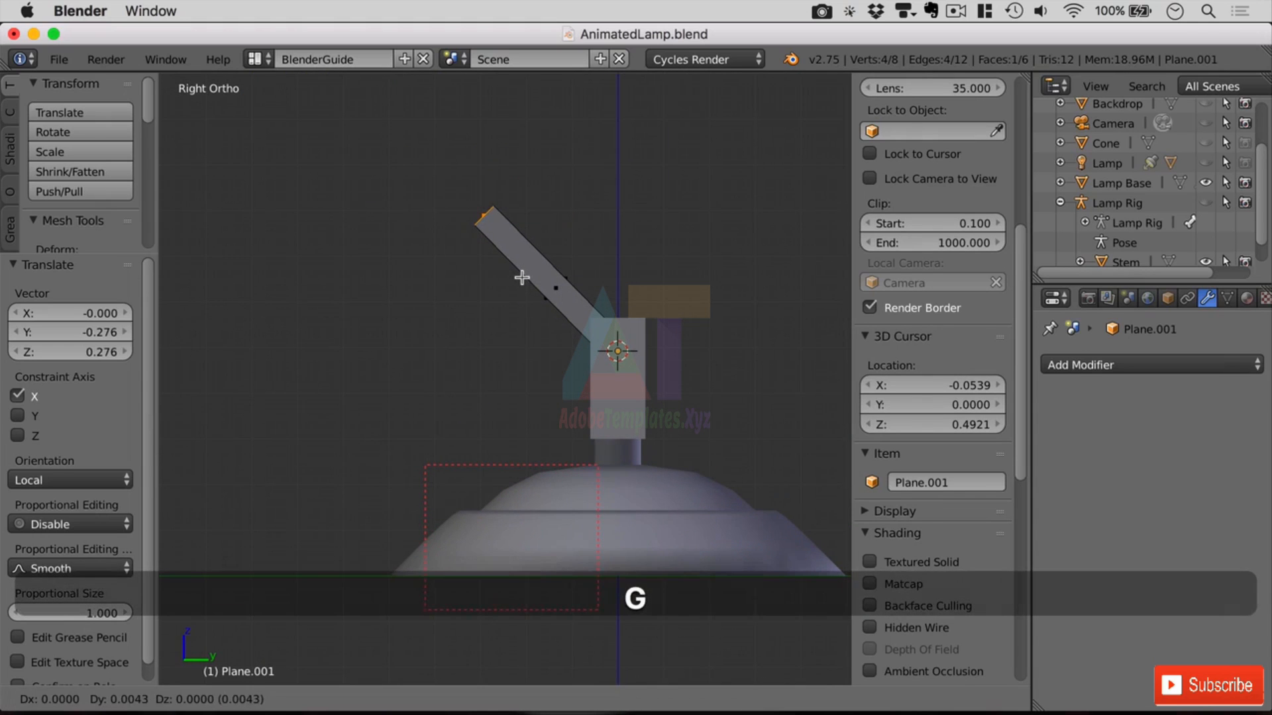
key(x)
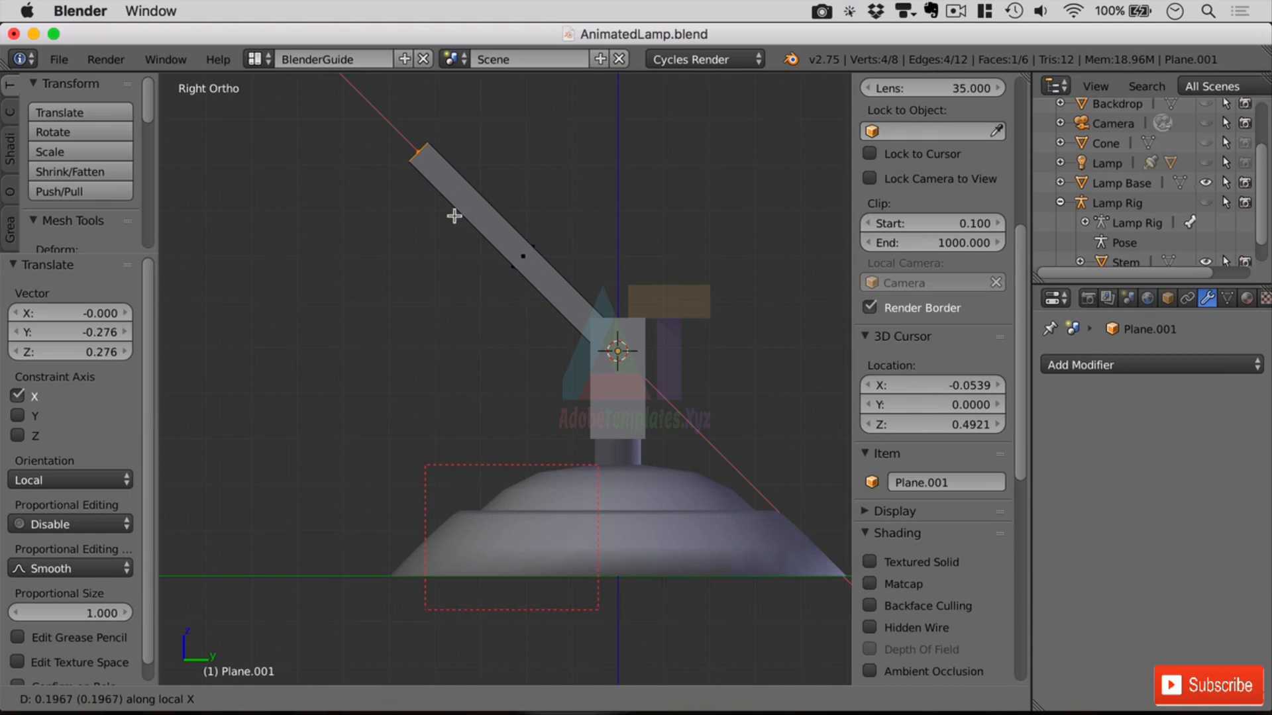
click(454, 211)
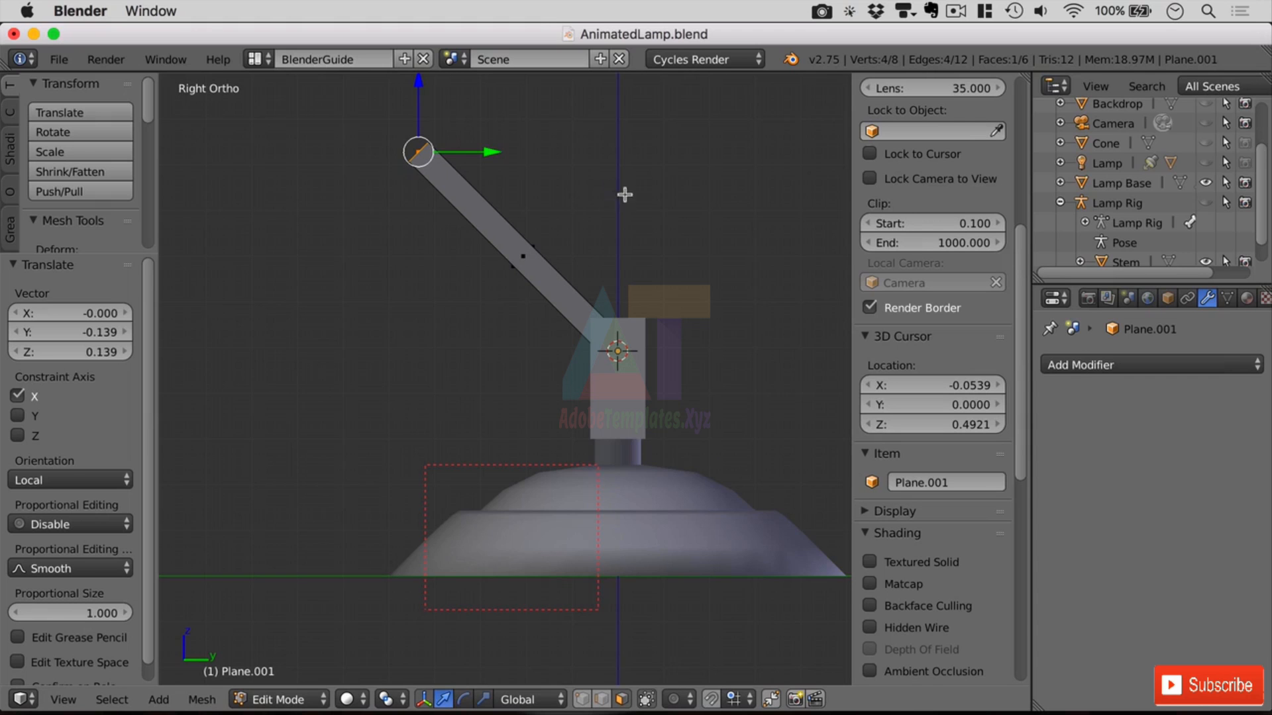
Clear the render border from the 3D view.
middle_drag(625, 195, 573, 223)
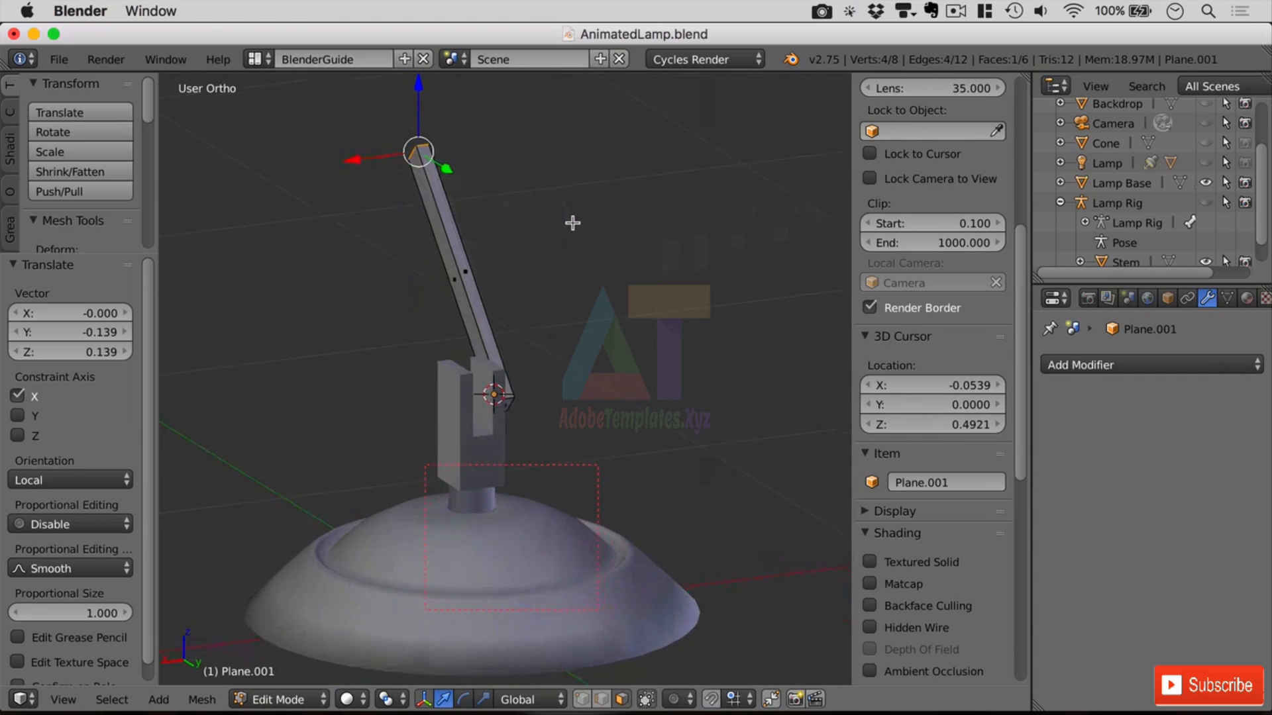
scroll(649, 401, down, 2)
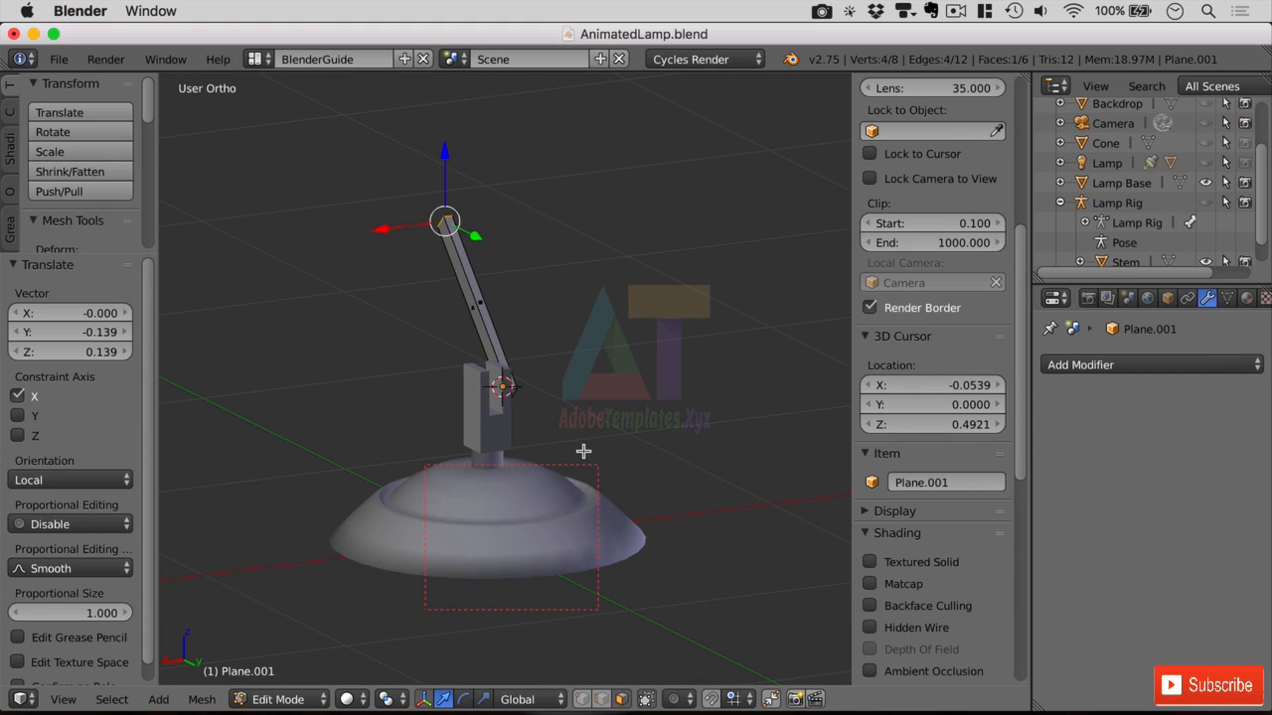
key(ctrl+alt+b)
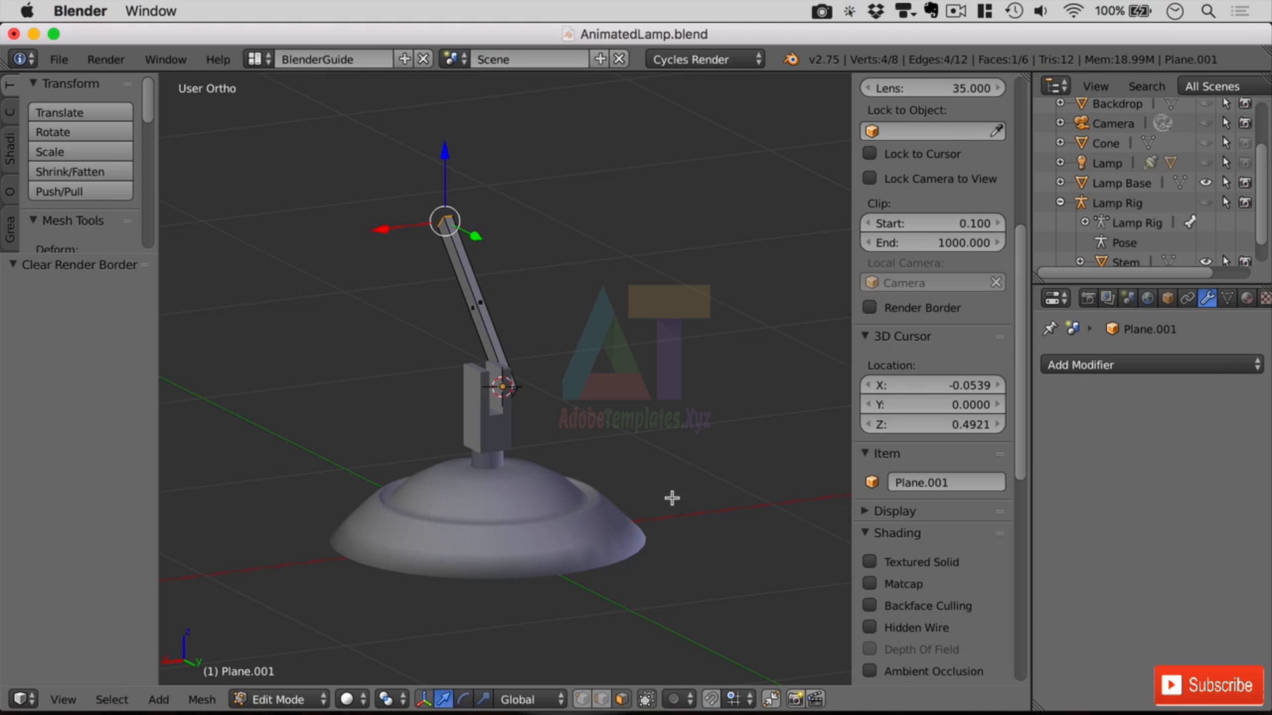
Return to Object Mode and add a Plain Axes empty at the 3D cursor.
key(Tab)
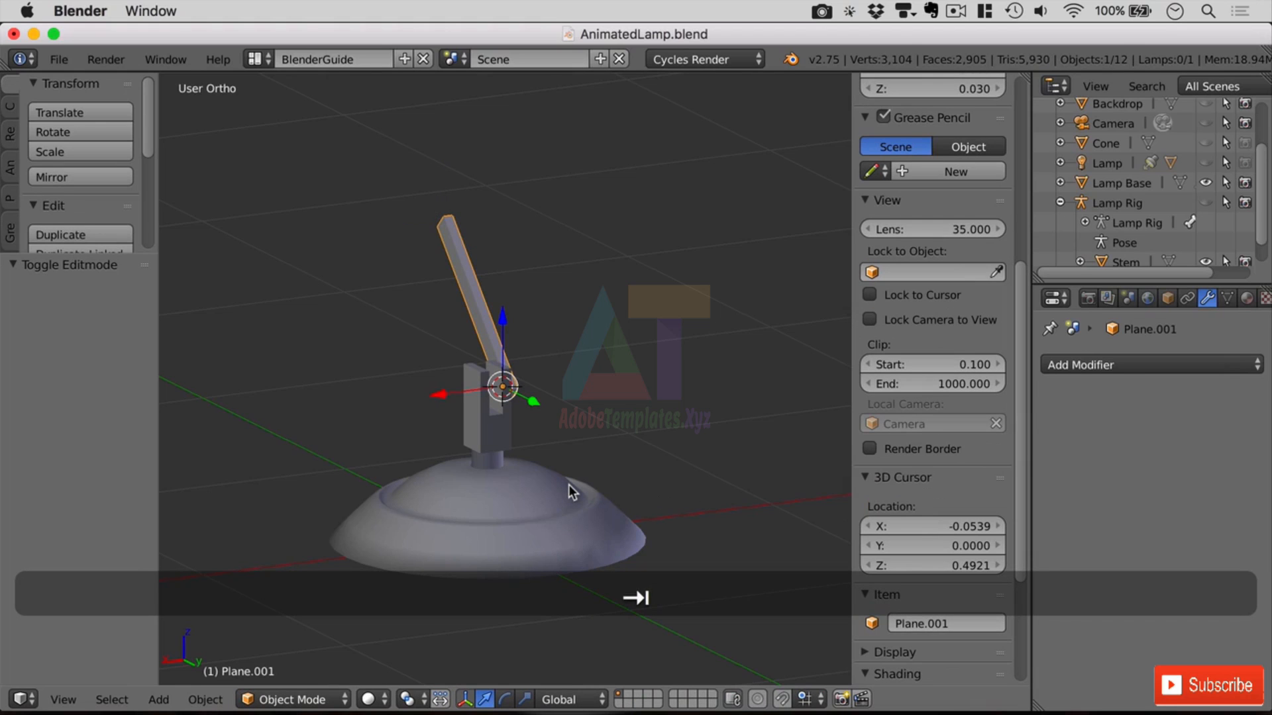
key(shift+a)
mouse_move(574, 472)
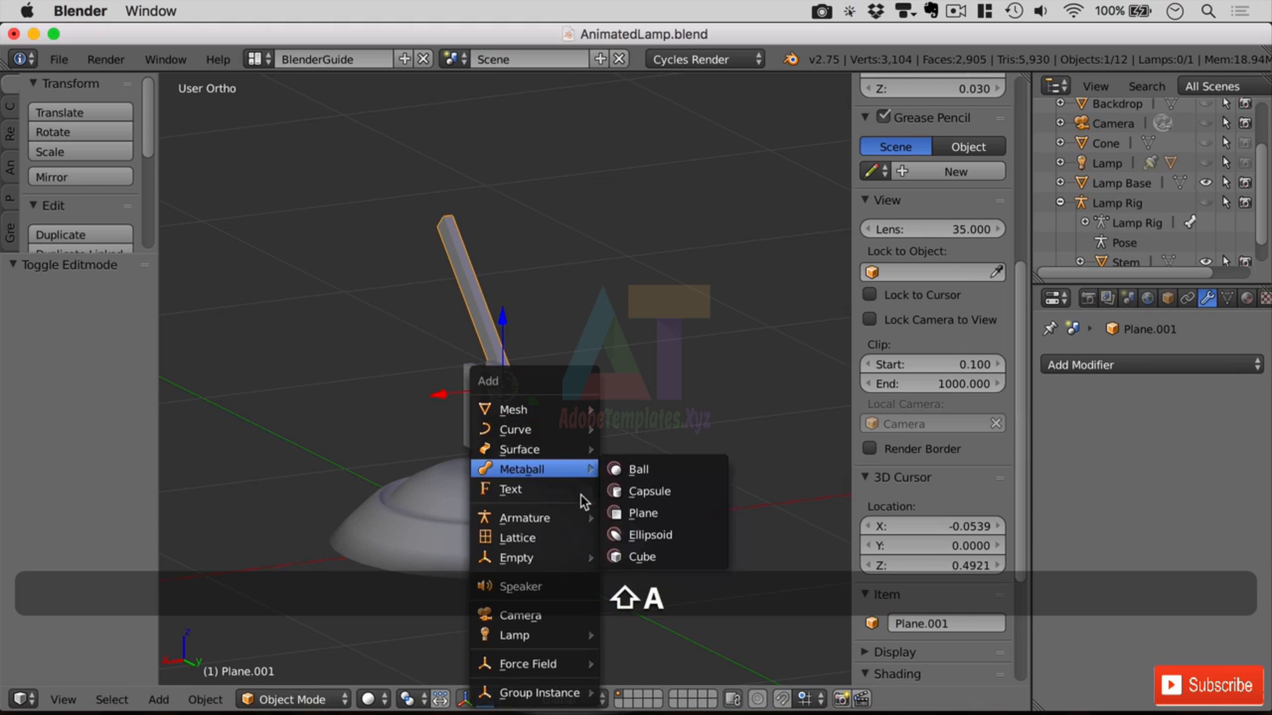
mouse_move(568, 519)
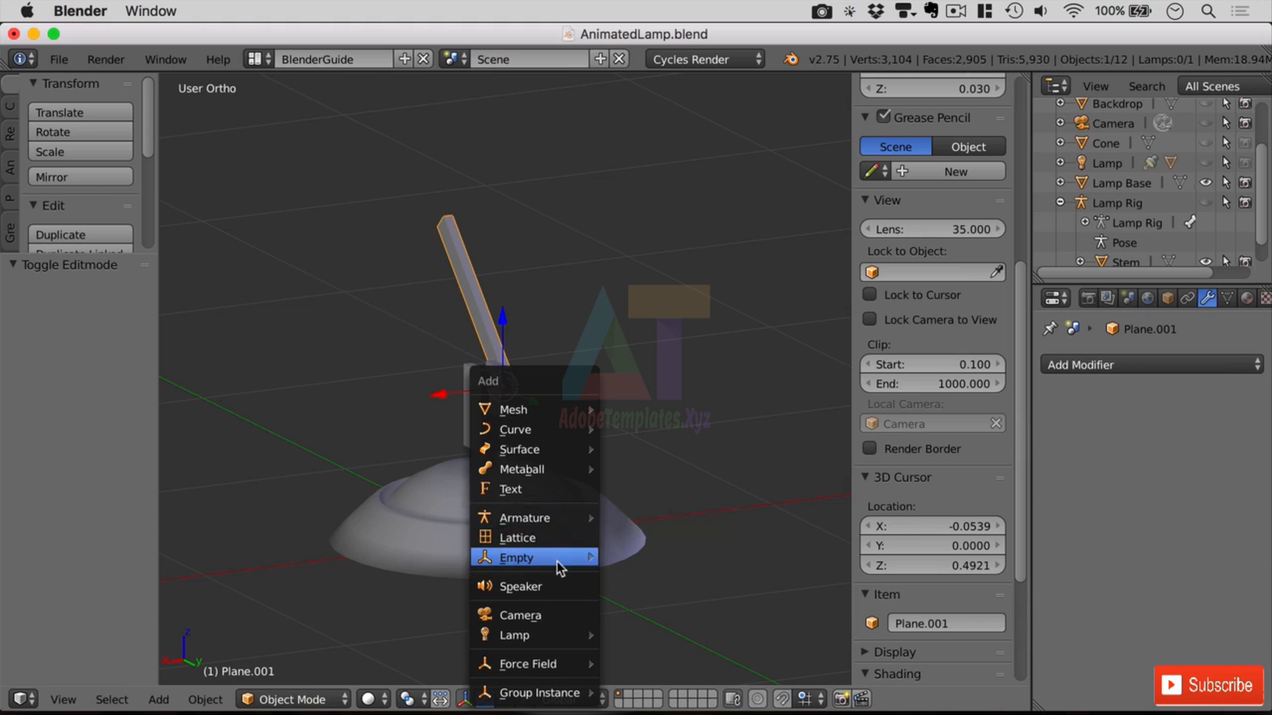
mouse_move(560, 560)
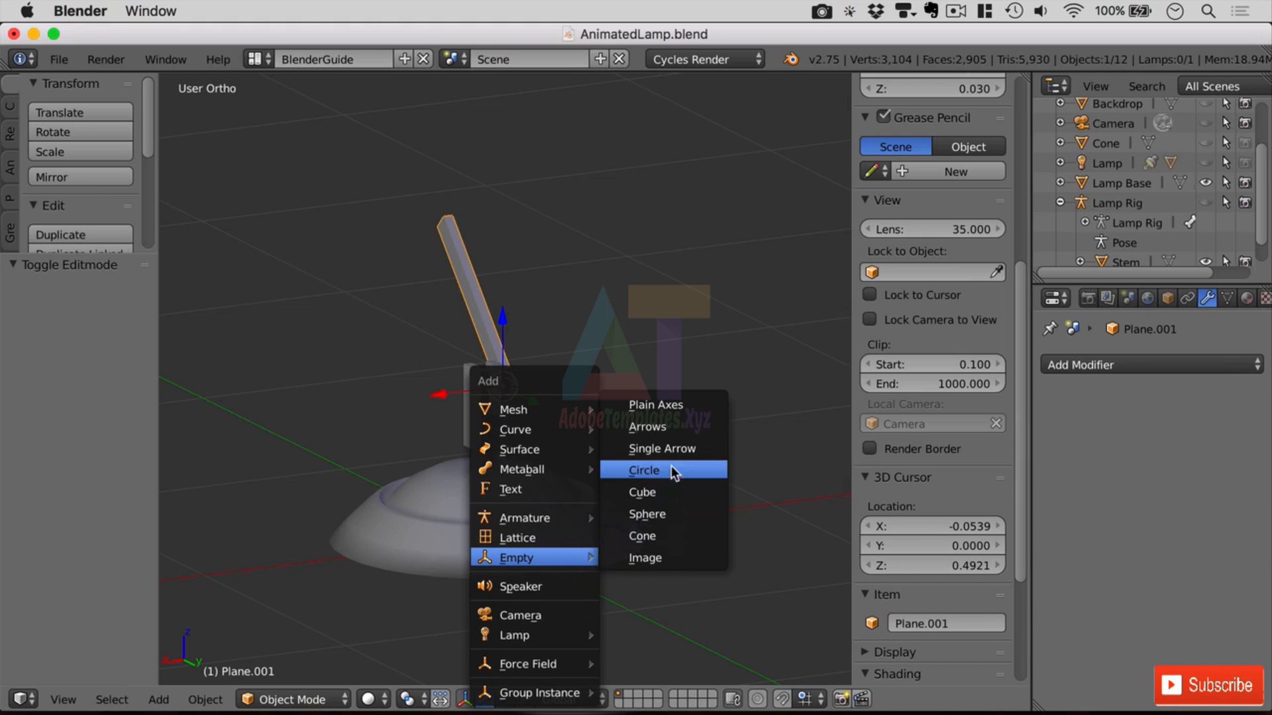
click(677, 413)
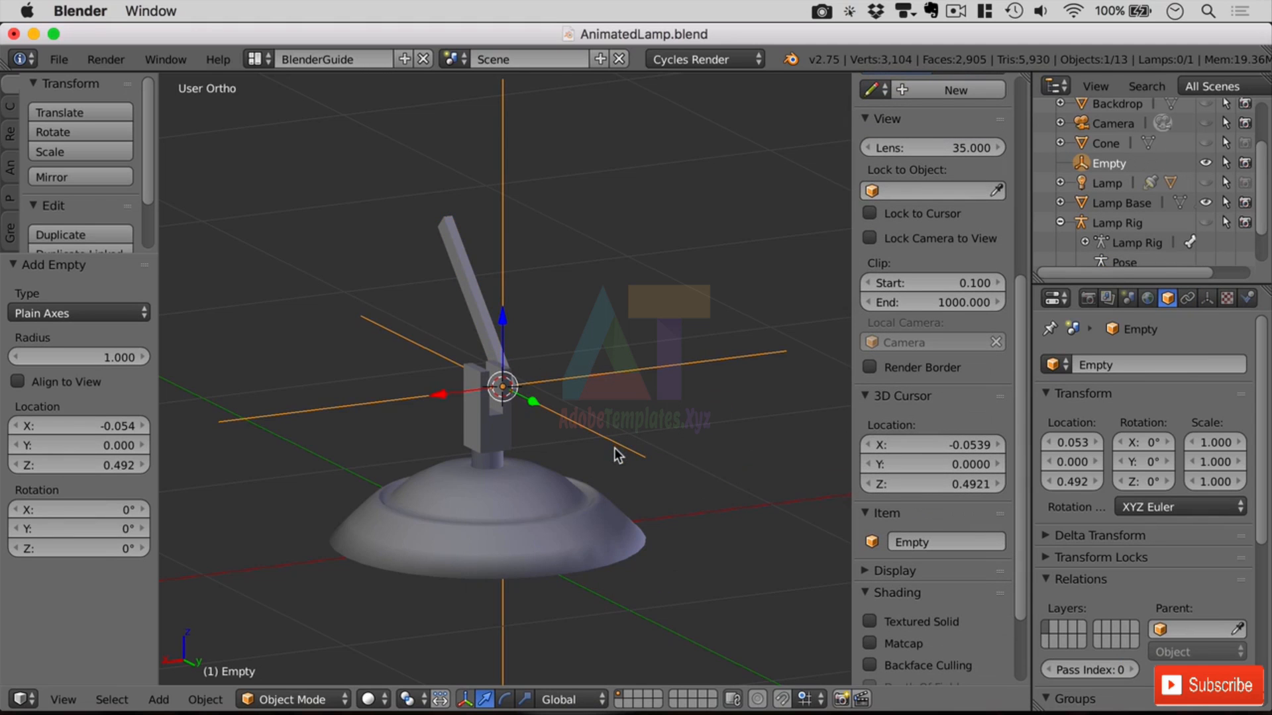
Set the empty's X and Z locations to 0 so it sits at the world origin.
middle_drag(716, 495, 688, 488)
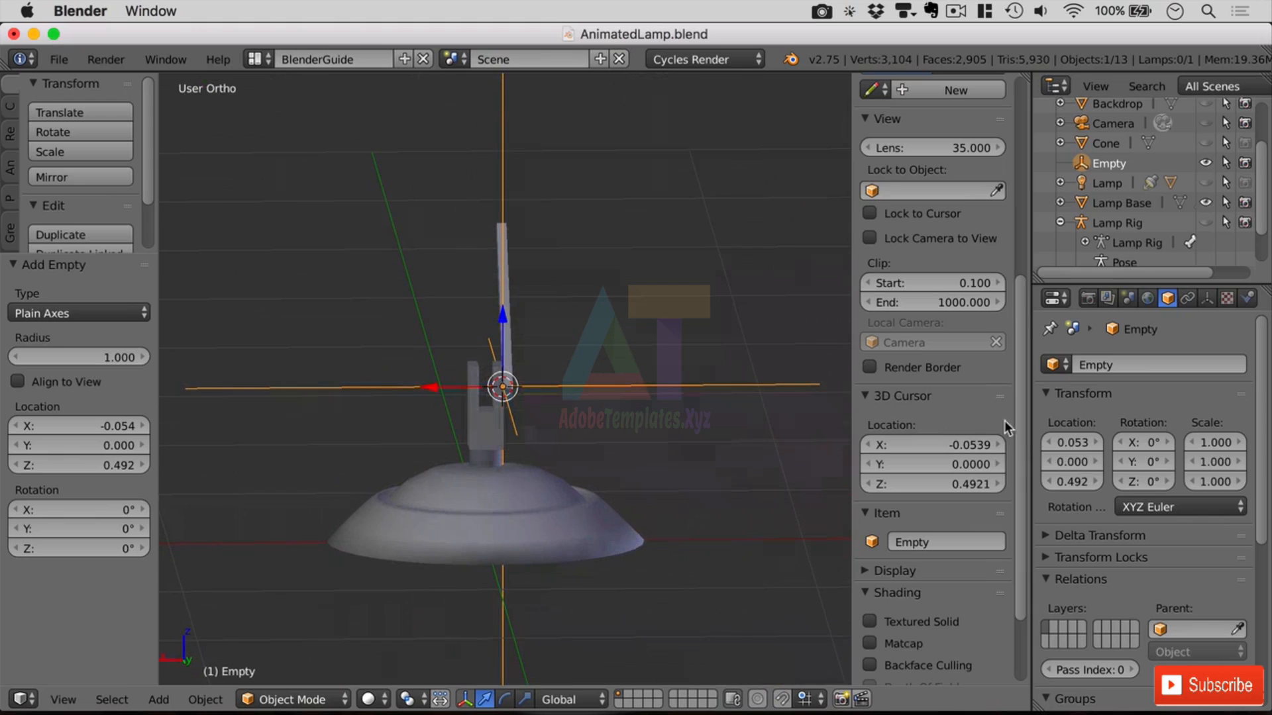
drag(1019, 420, 1021, 265)
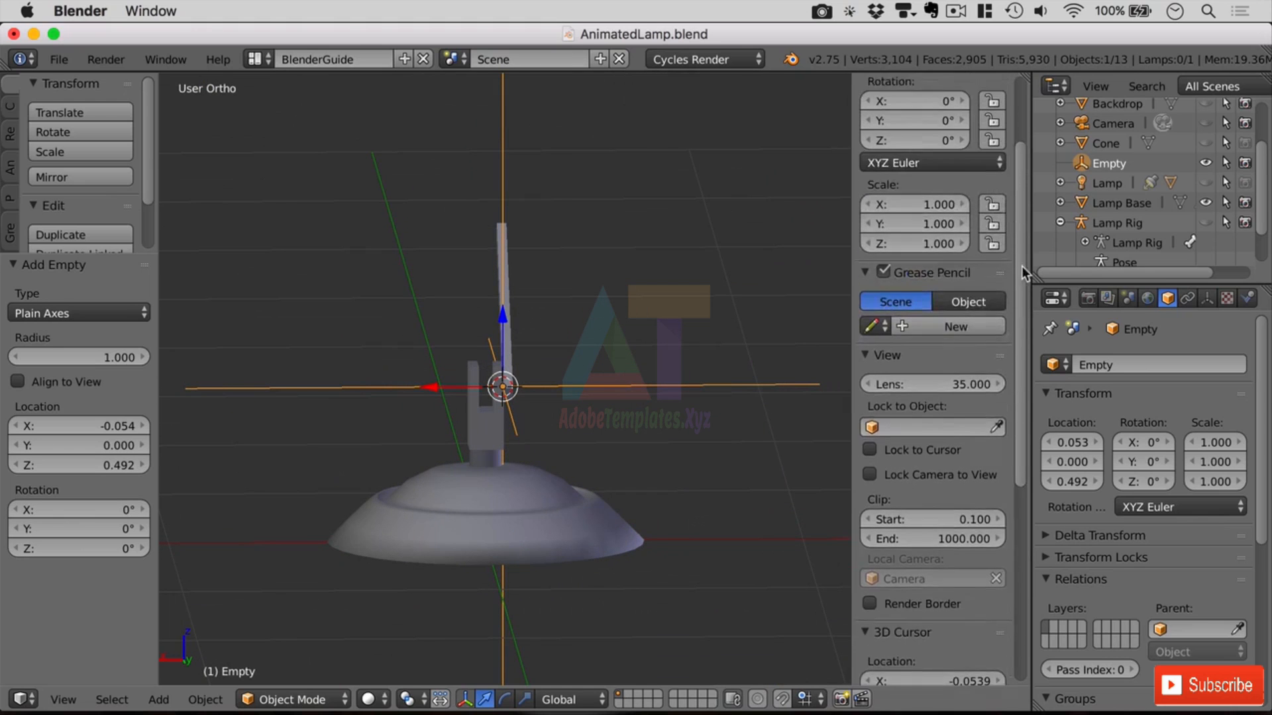
click(116, 426)
text(0)
key(Tab)
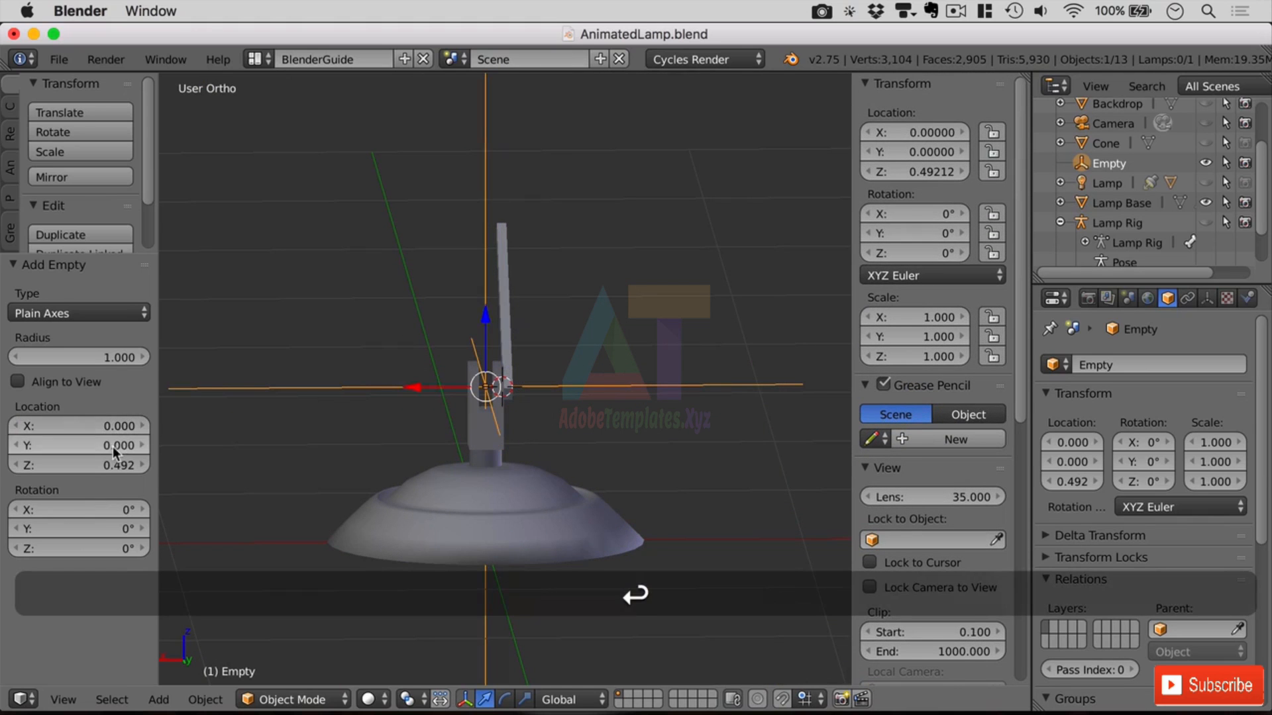
key(Tab)
text(0)
key(Return)
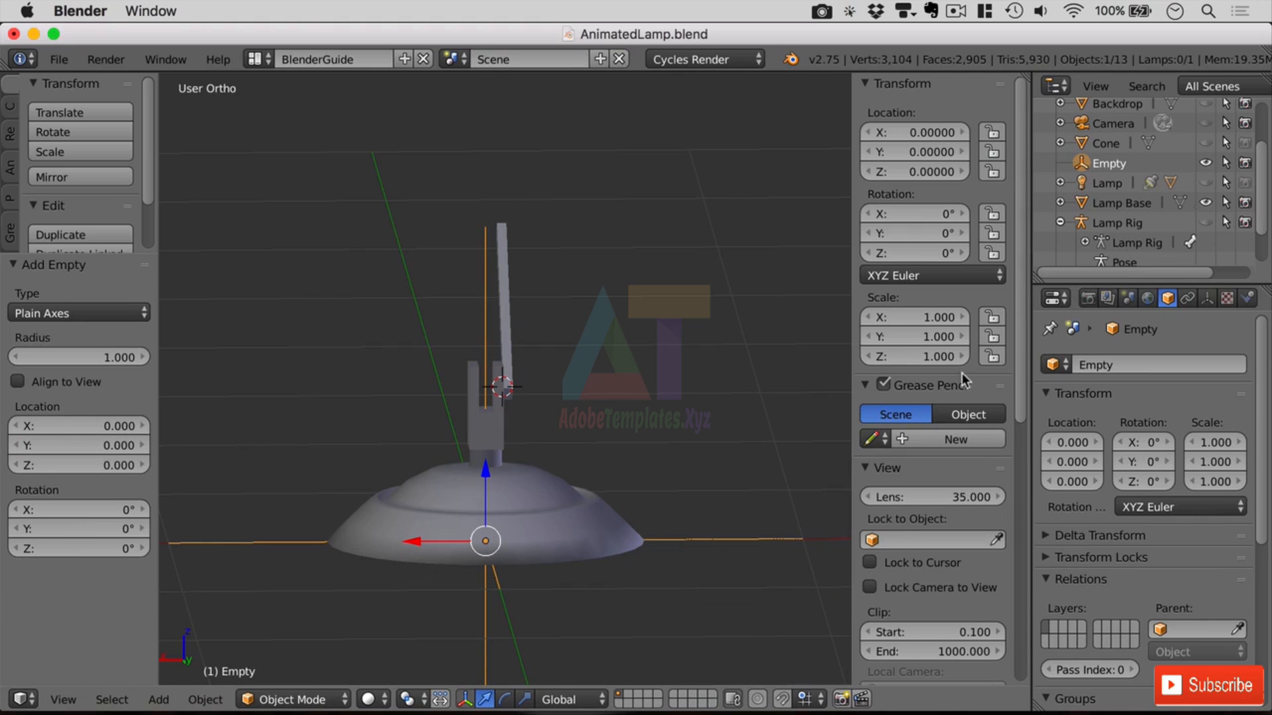
Rename the empty as MIRROR AXIS.
double_click(1118, 165)
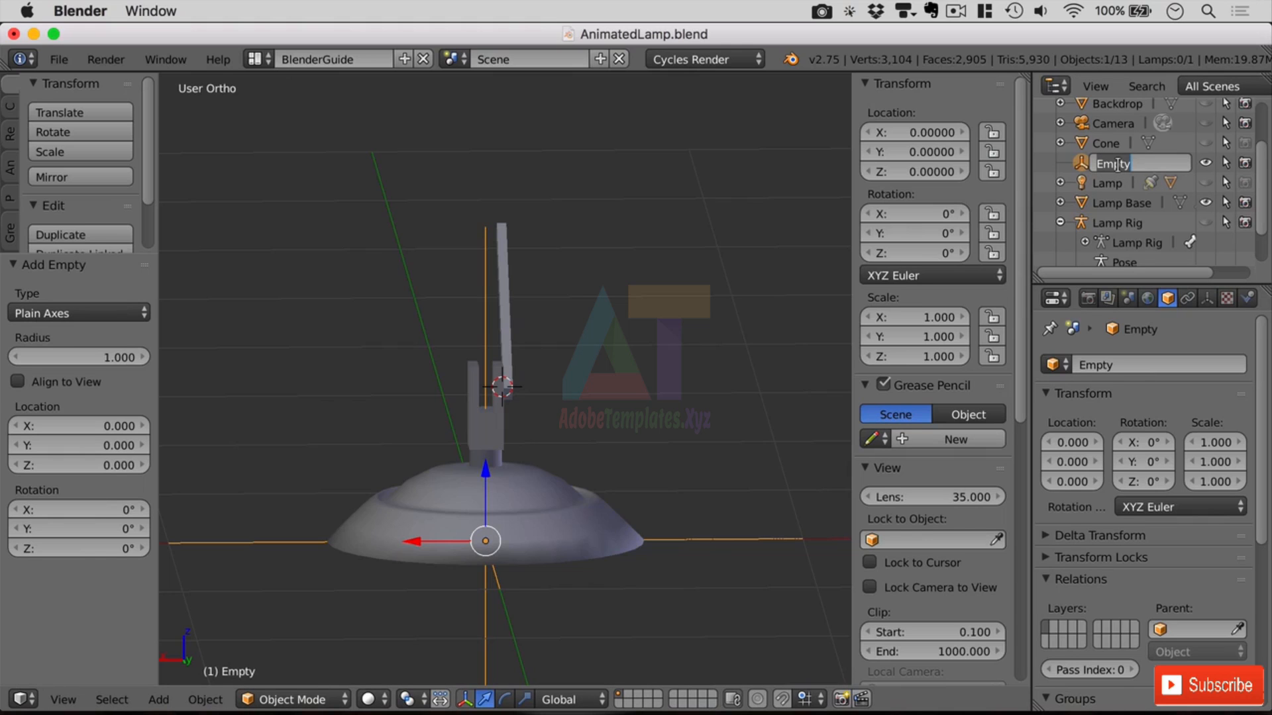
text(MIRRO)
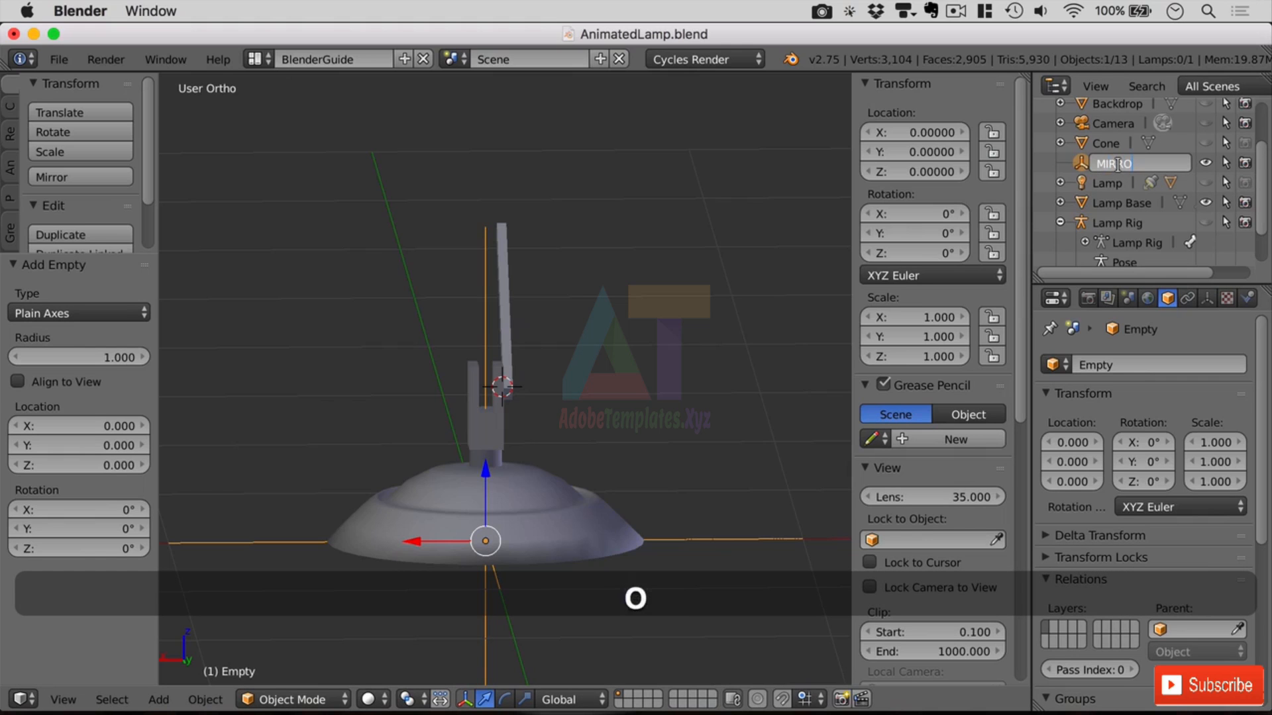
text(R AXIS)
key(Return)
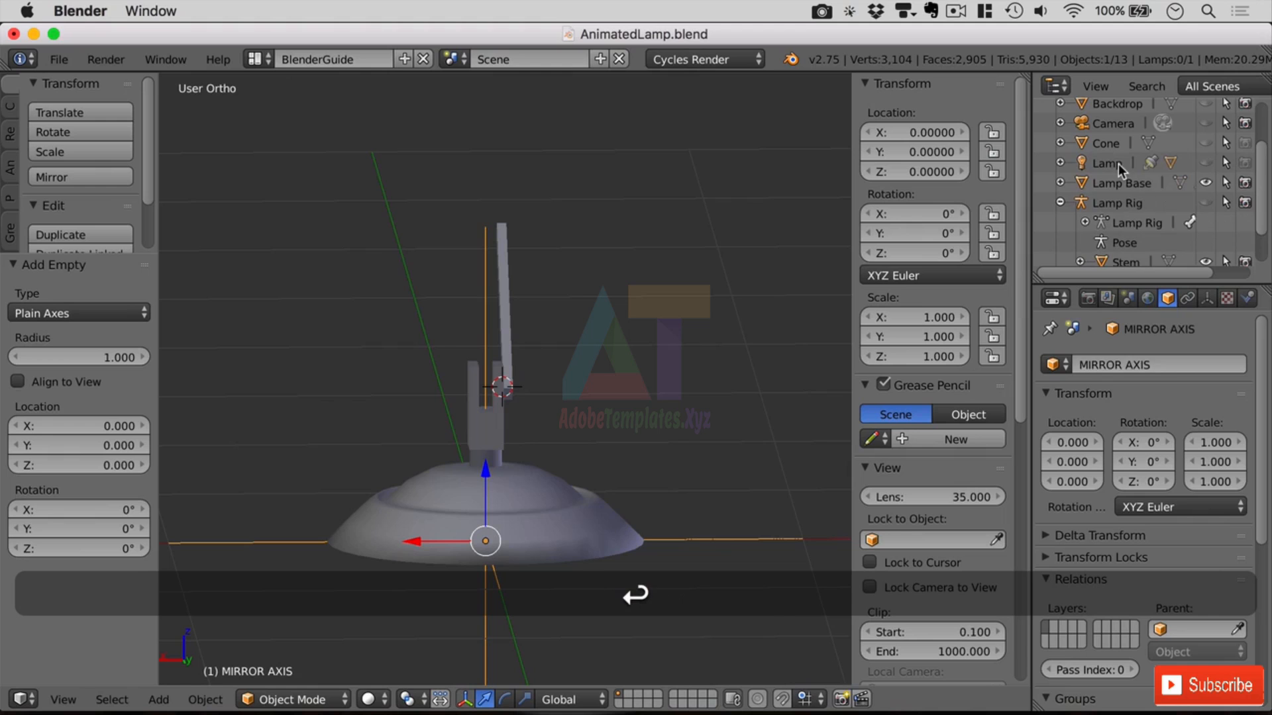
Parent the MIRROR AXIS empty to Plane.001 in the object hierarchy and select Plane.001.
scroll(1127, 198, down, 2)
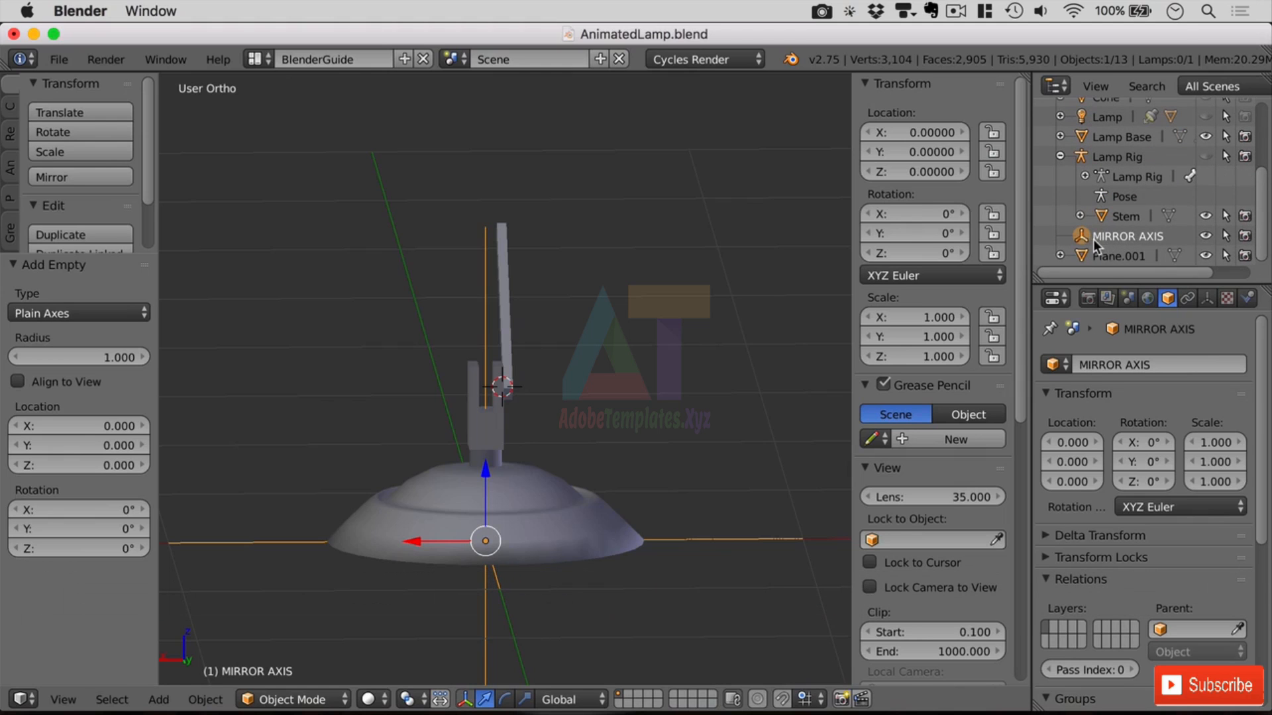
drag(1089, 237, 1087, 263)
click(1123, 259)
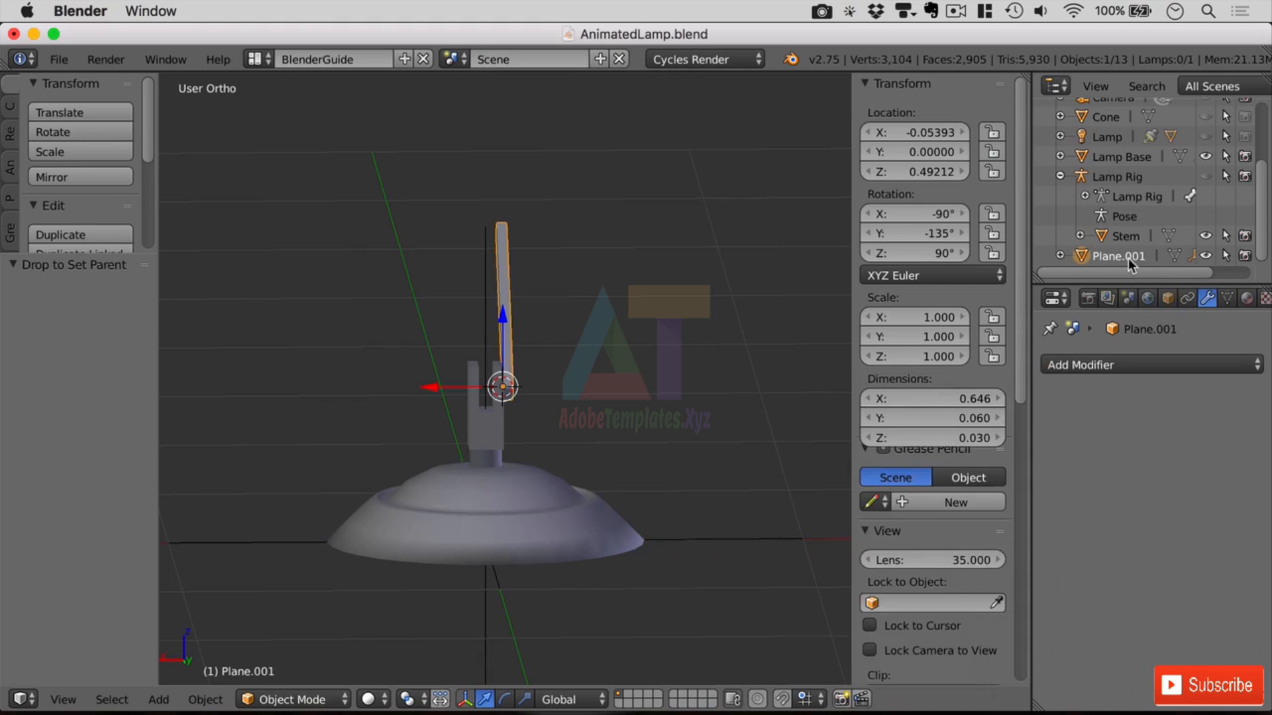
Rename the Plane.001 object as LOWER ARM in the object hierarchy.
double_click(1123, 257)
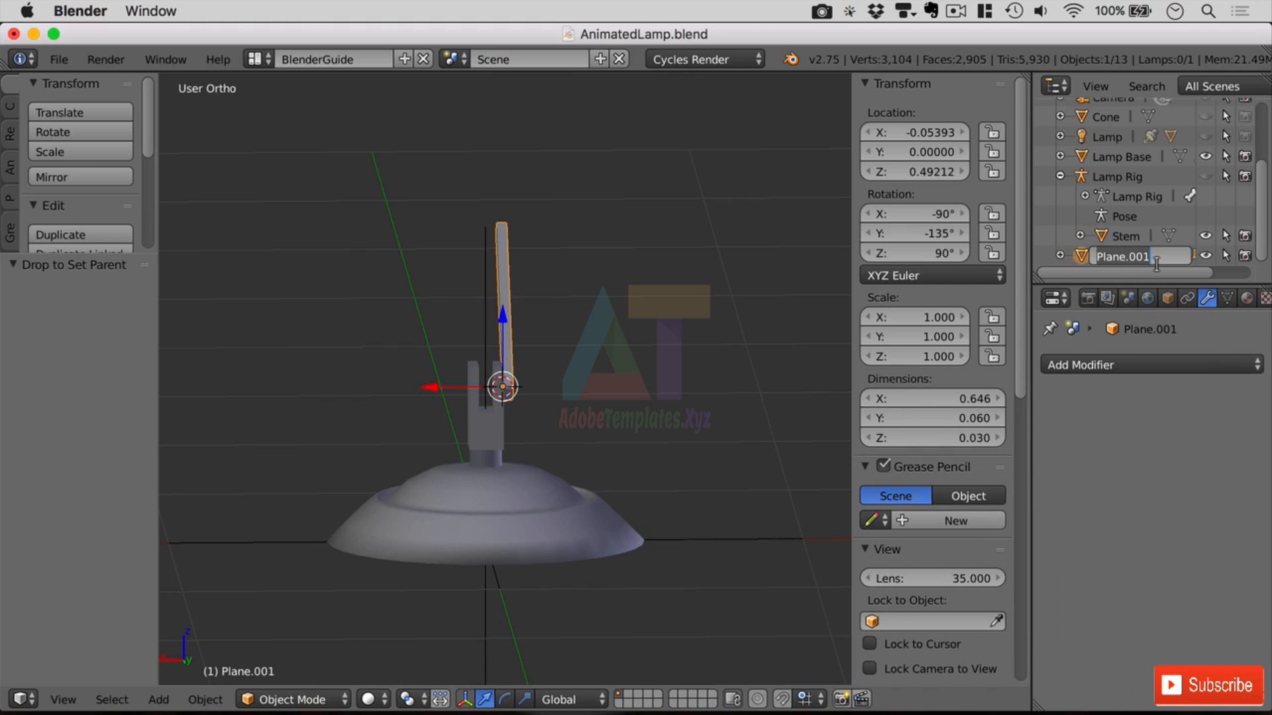
text(LO)
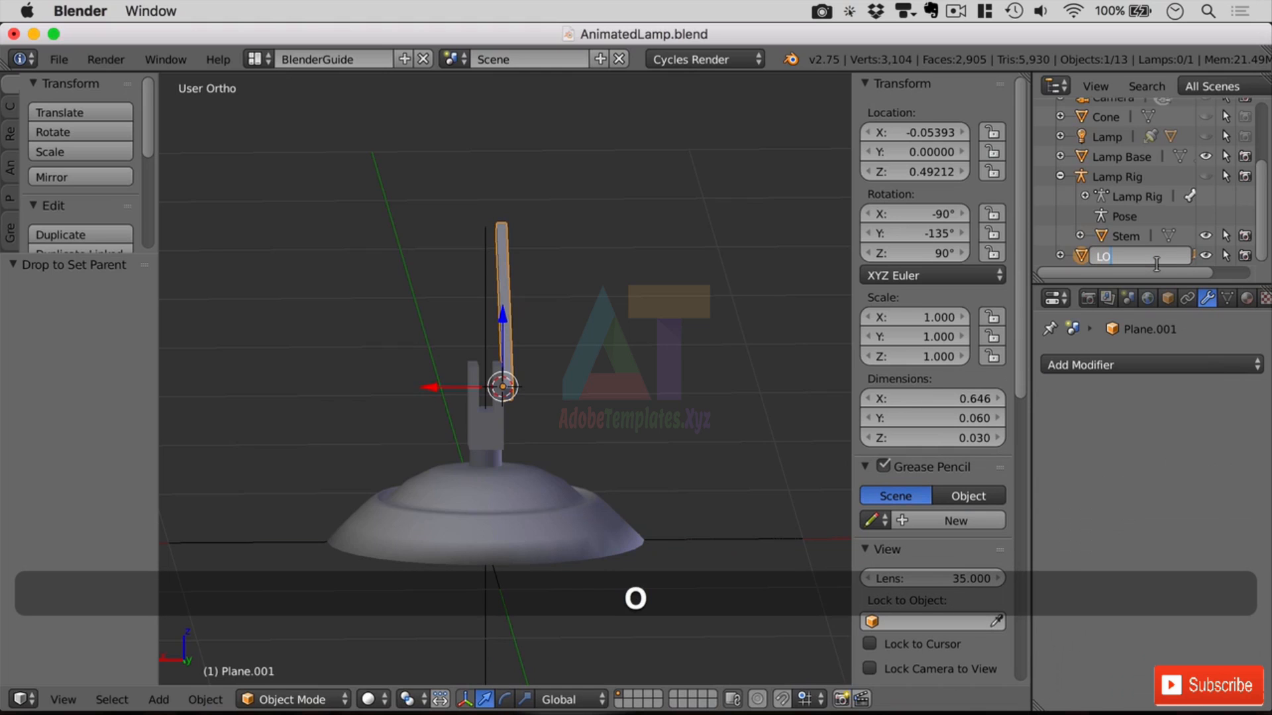
text(WER ARM)
key(Return)
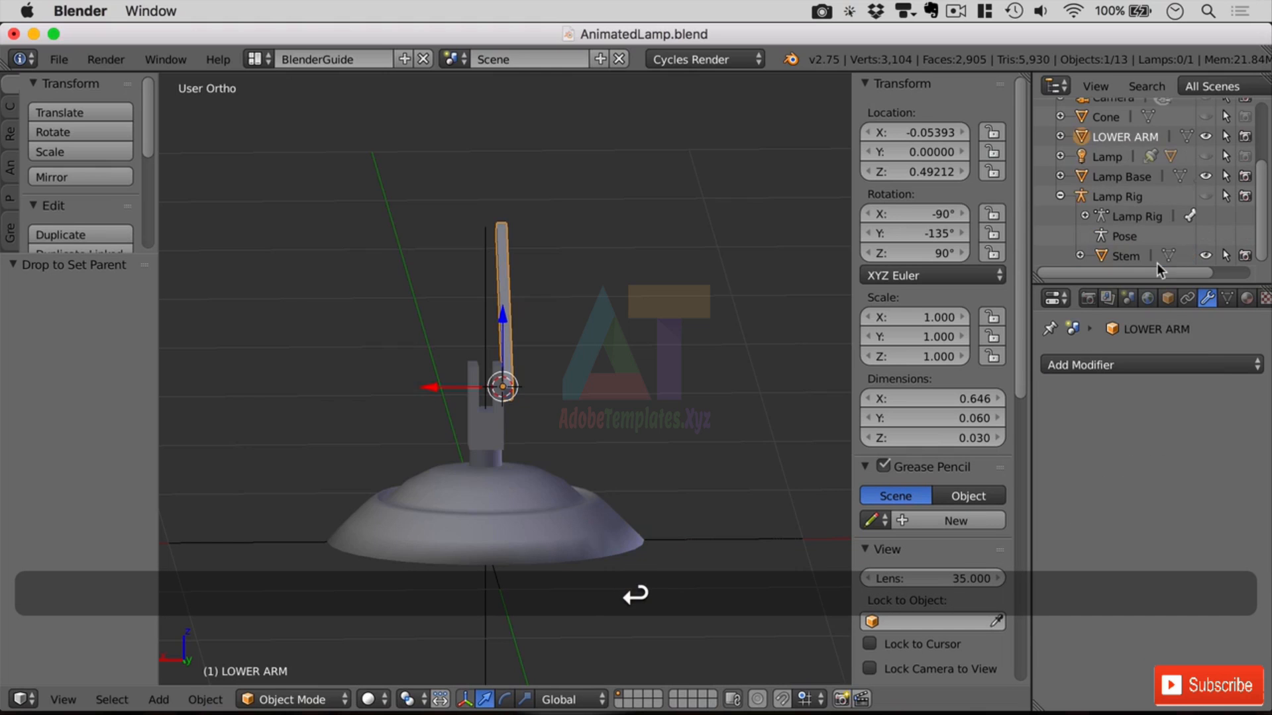
Change the arm object's name to Lower Arm in mixed case.
double_click(1116, 137)
text(Lower A)
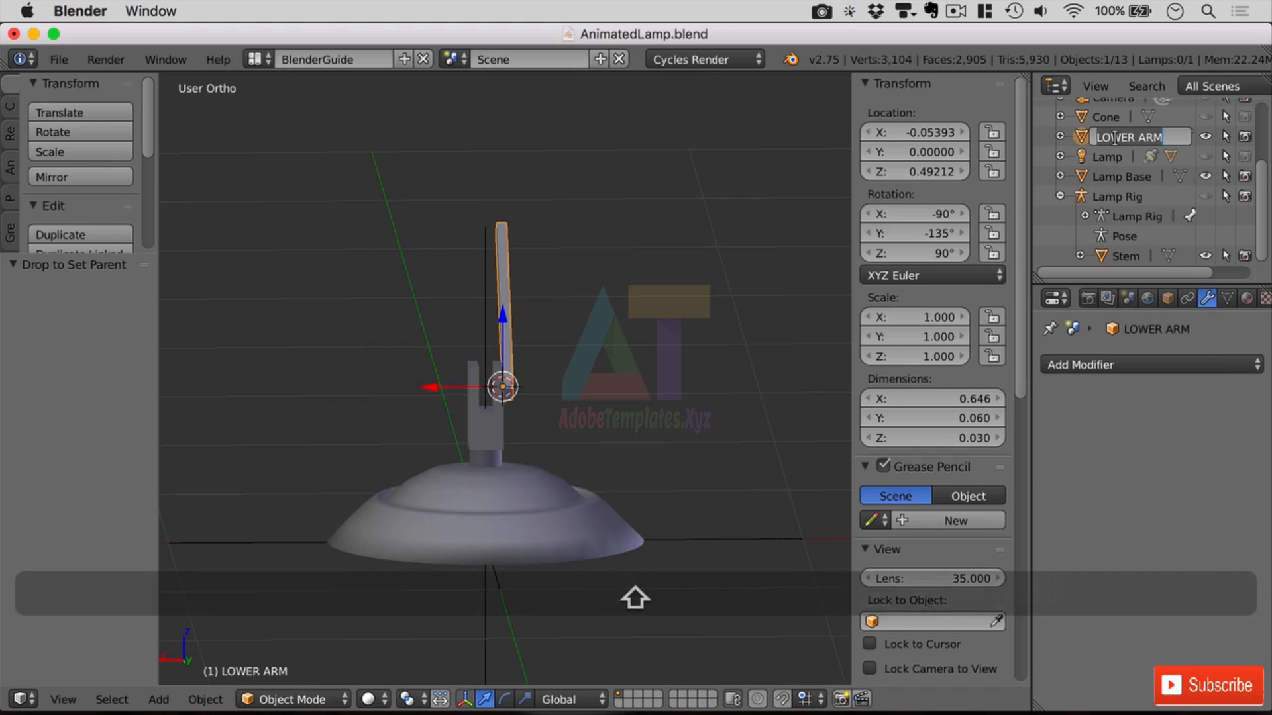
text(rm)
key(Return)
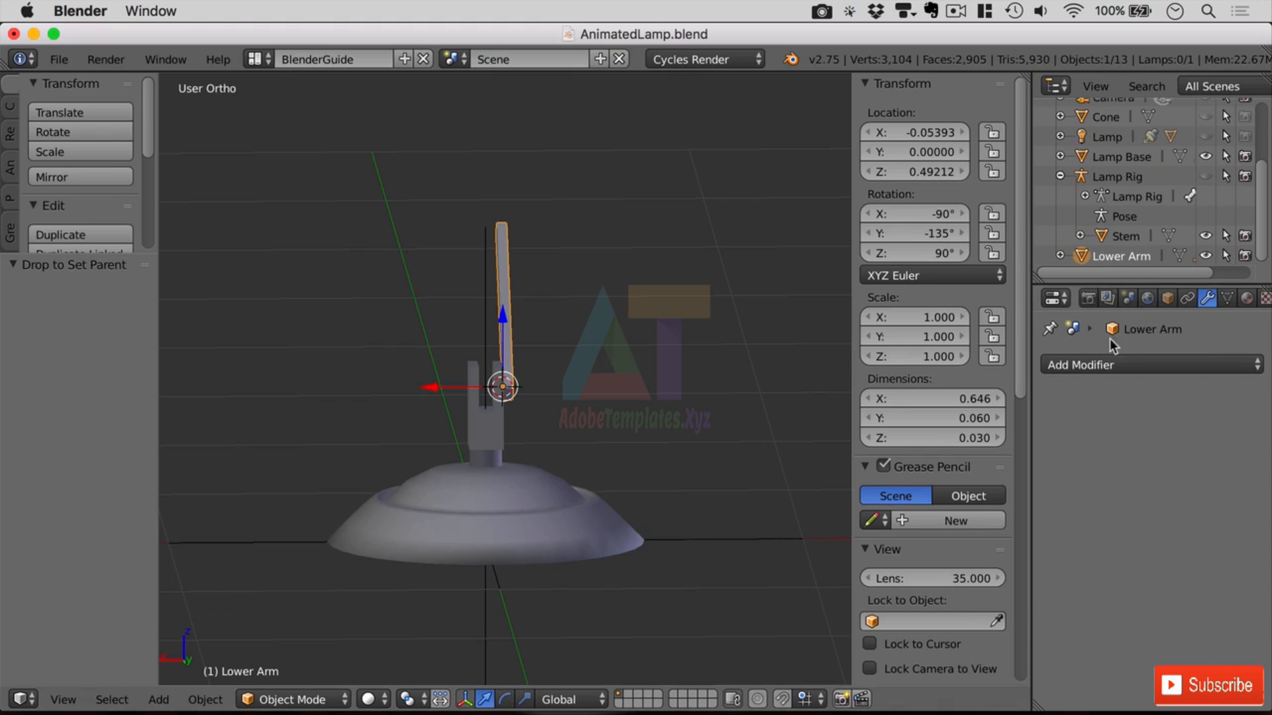
Add a Mirror modifier to Lower Arm with MIRROR AXIS as its mirror object, and inspect the mirrored arms up close.
click(1134, 366)
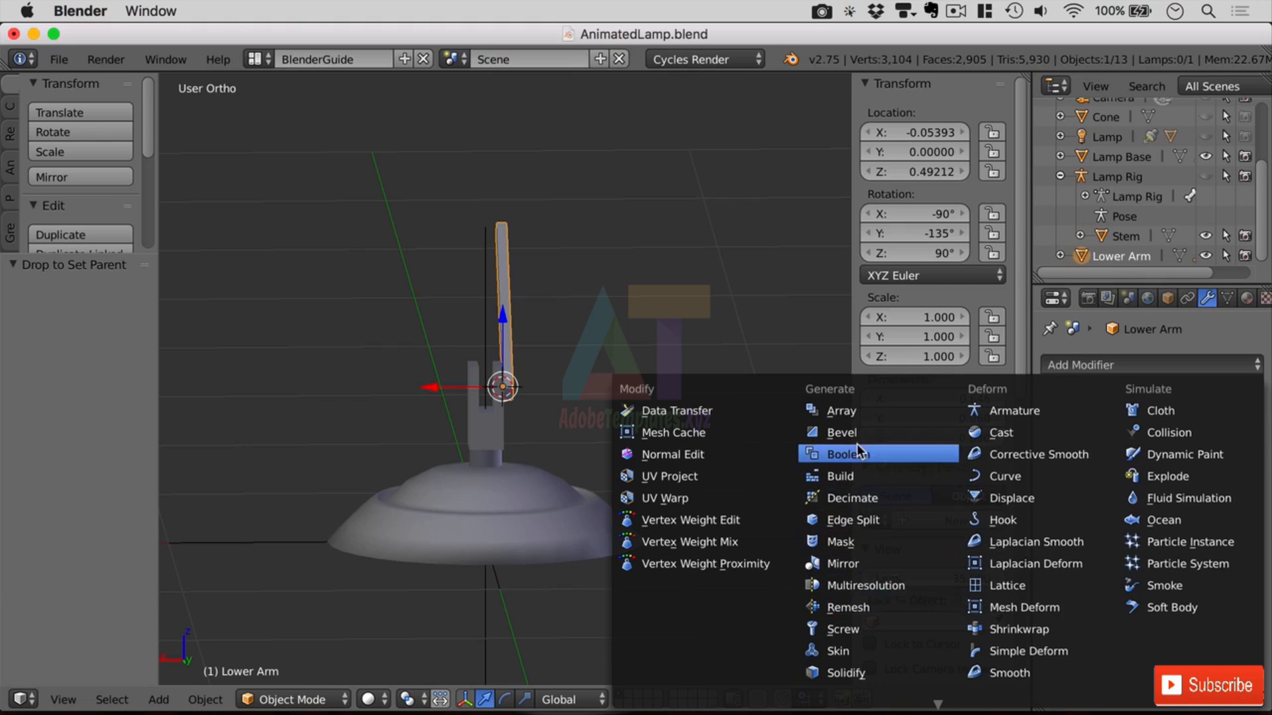
click(865, 567)
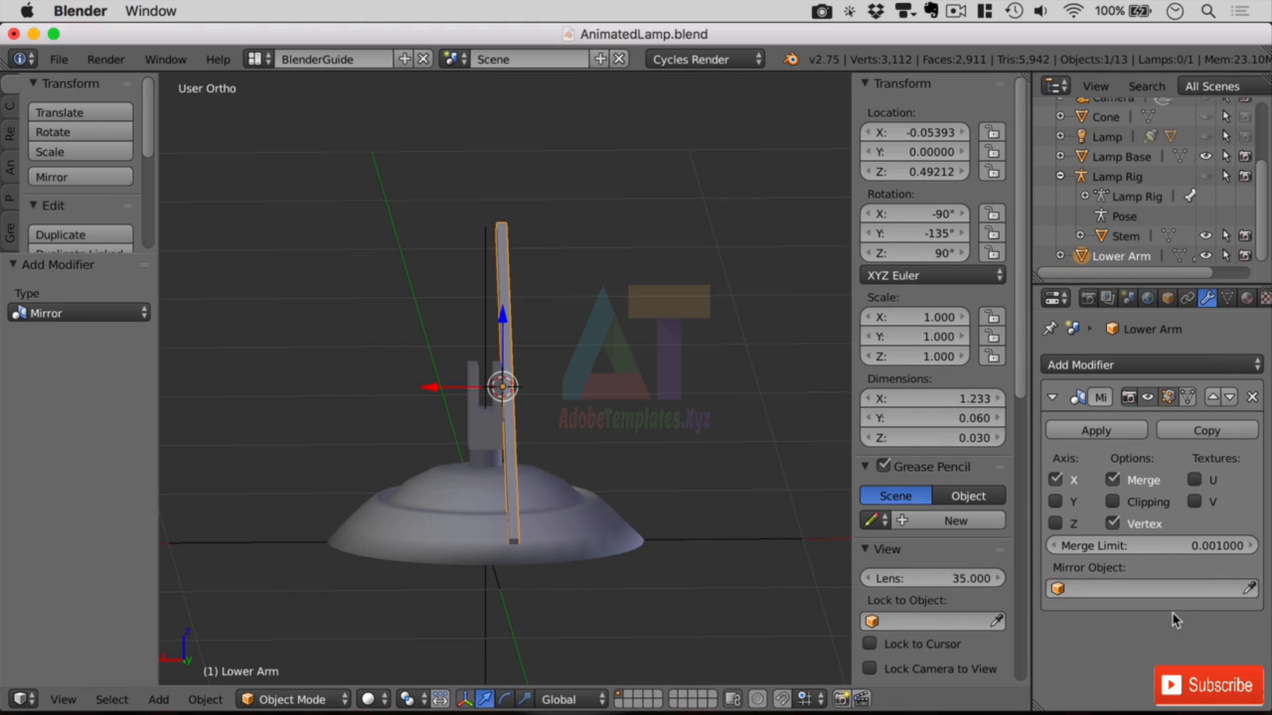
click(1100, 589)
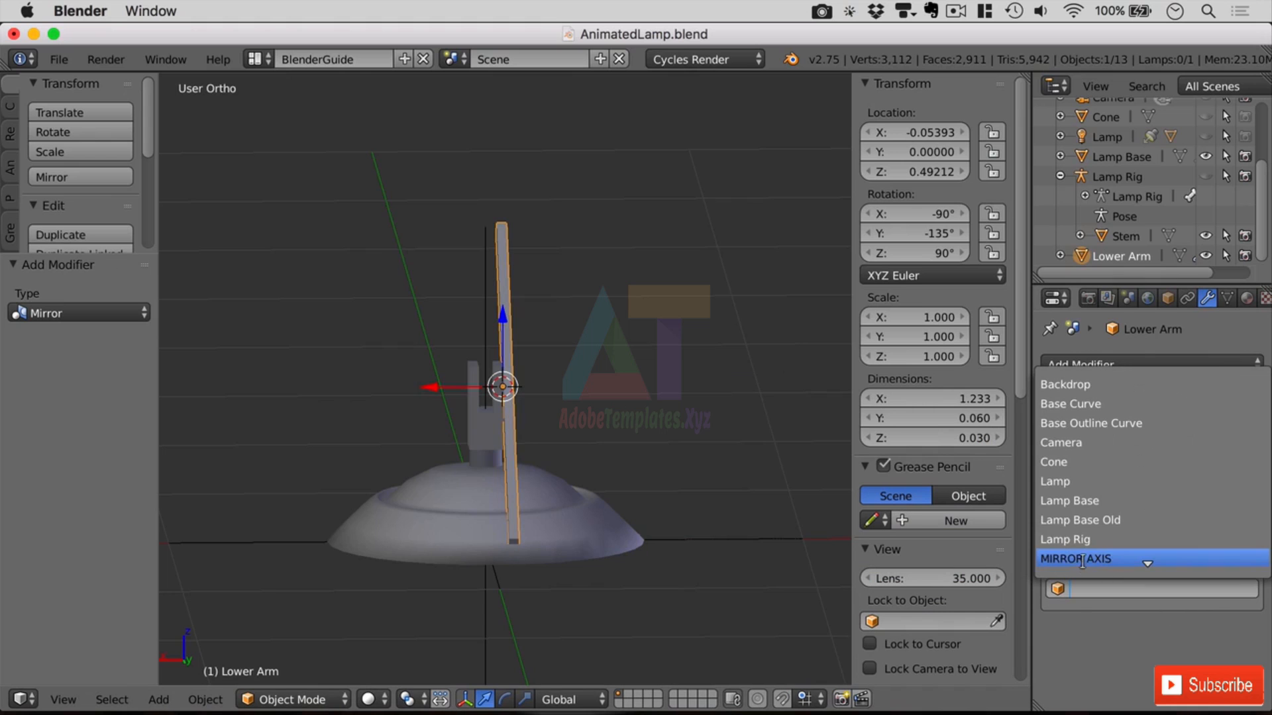
click(1086, 636)
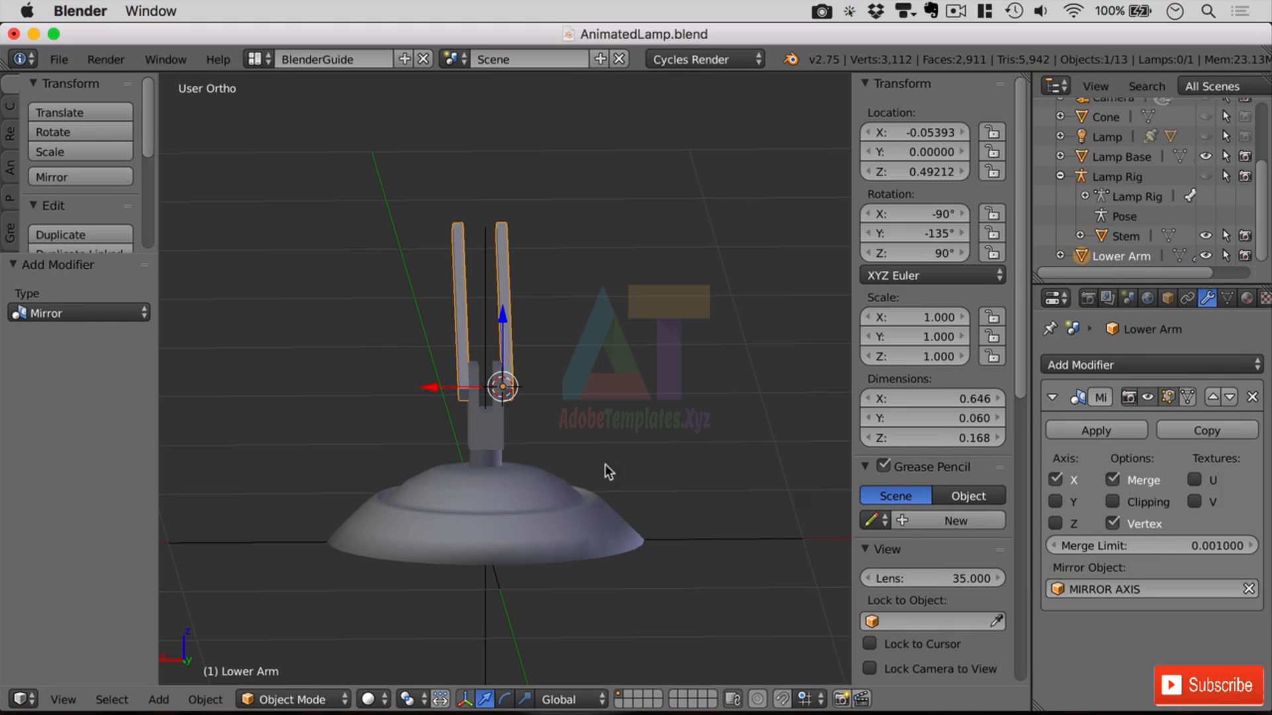
middle_drag(831, 523, 539, 449)
scroll(475, 492, up, 5)
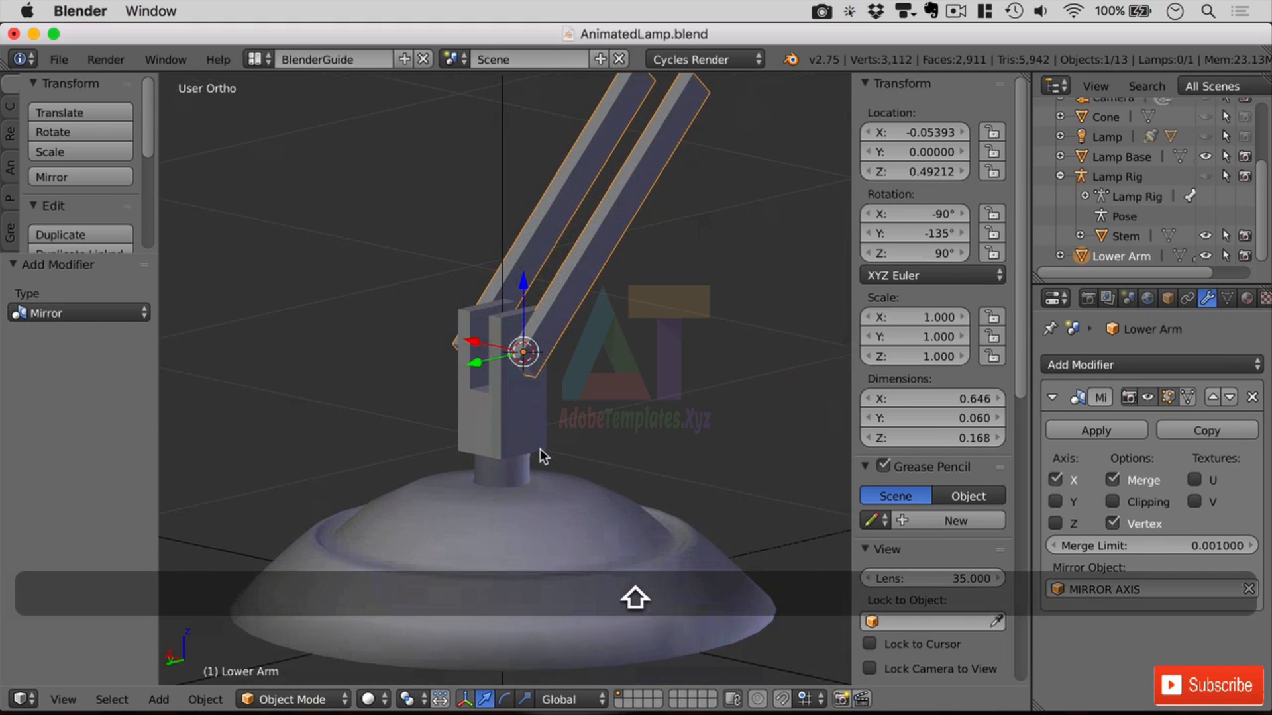